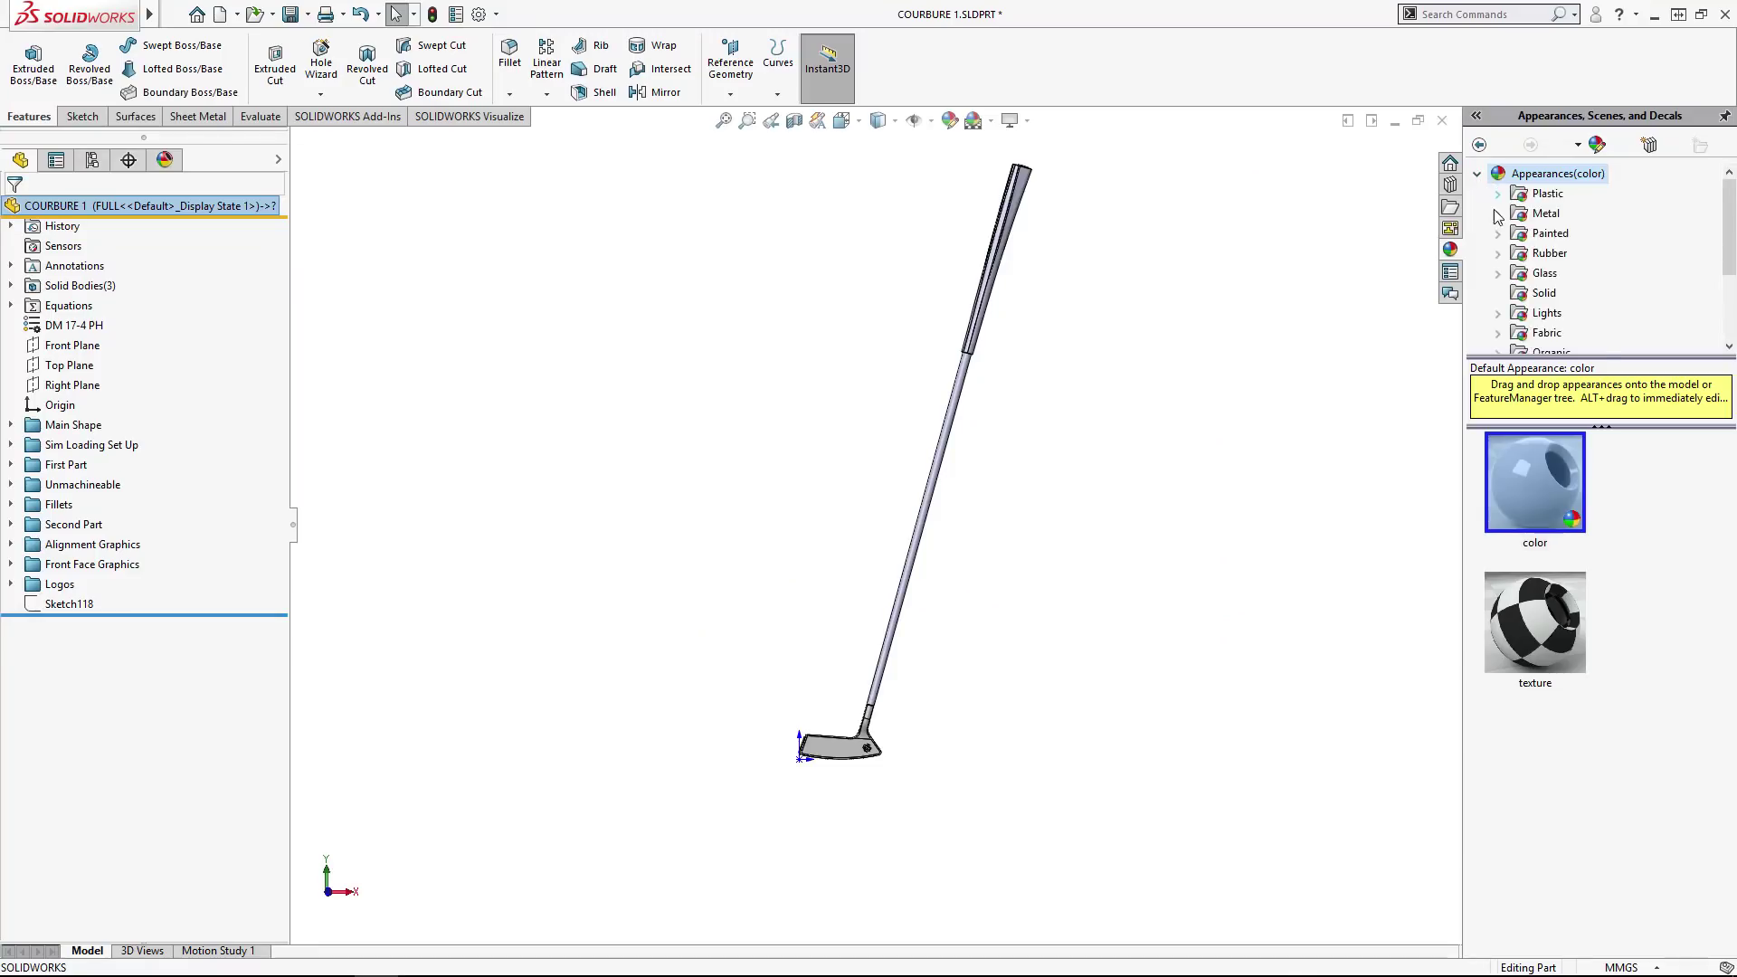
# - Apply chromium plate to the whole putter shaft body
pyautogui.click(1573, 213)
pyautogui.moveTo(1535, 482); pyautogui.dragTo(941, 460)
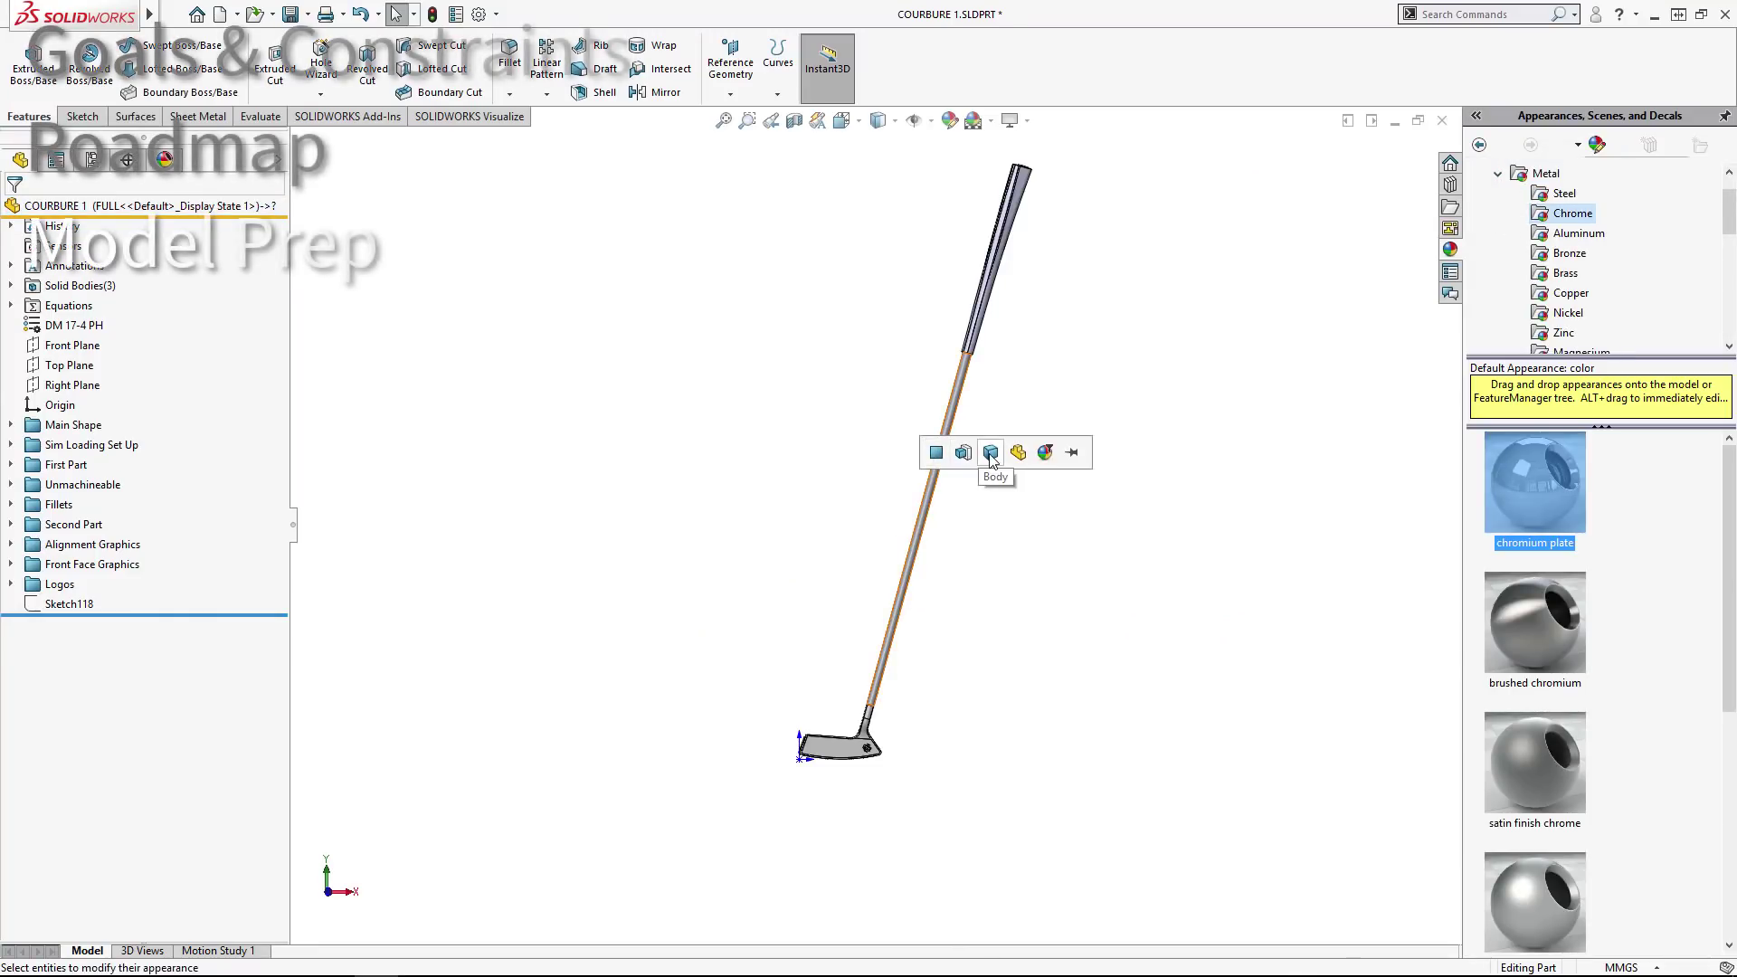
pyautogui.click(995, 452)
pyautogui.click(1497, 173)
# - Apply matte rubber to the whole grip body
pyautogui.click(1498, 212)
pyautogui.click(1567, 232)
pyautogui.moveTo(1536, 483); pyautogui.dragTo(1002, 220)
pyautogui.click(1031, 187)
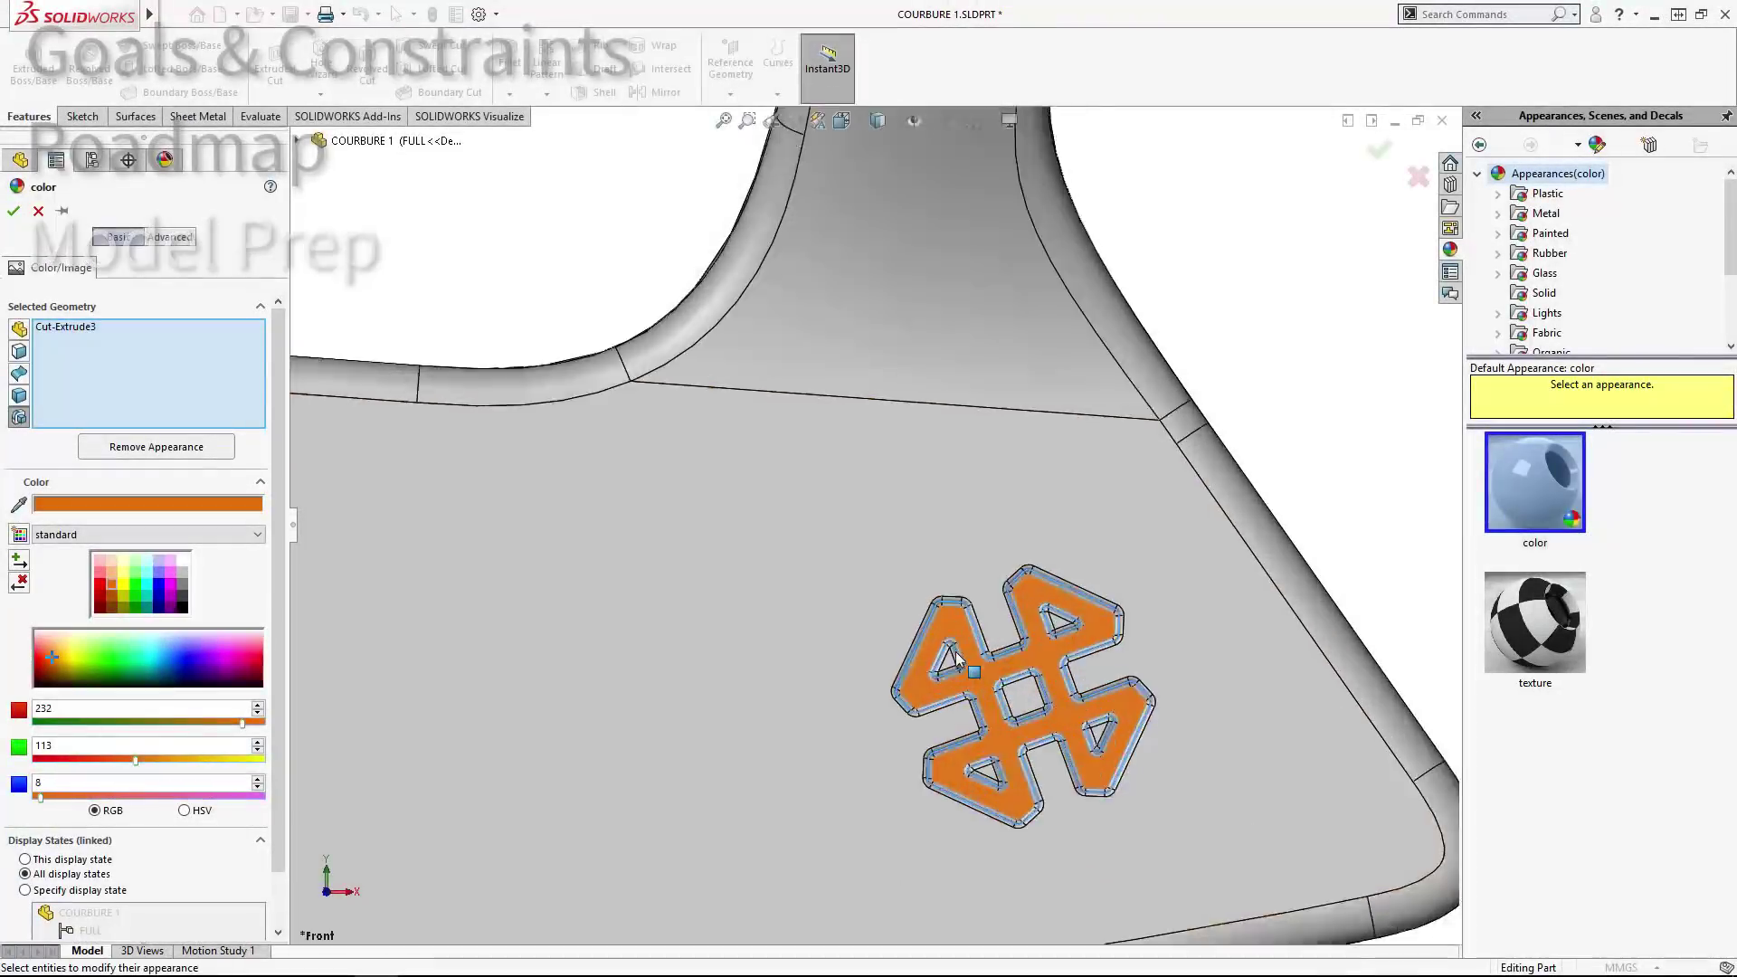
# - Add the emblem fillet and the CATI lettering to the orange colour
pyautogui.scroll(-5, 956, 657)
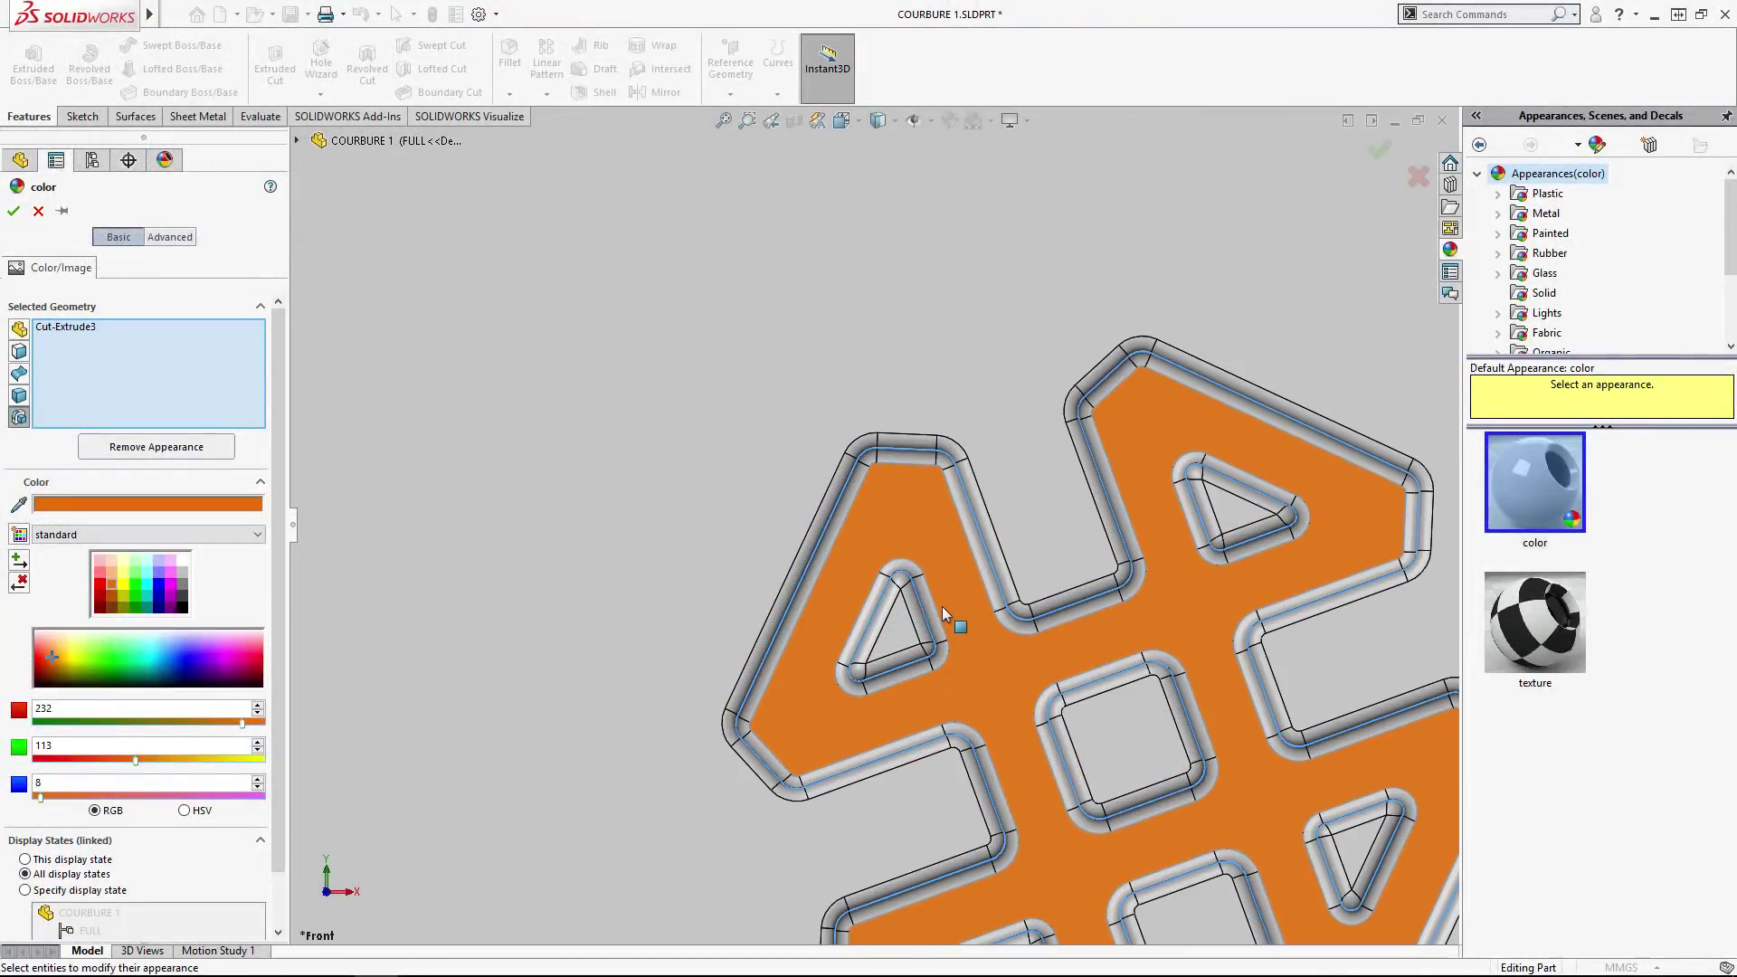
pyautogui.click(932, 620)
pyautogui.scroll(6, 959, 624)
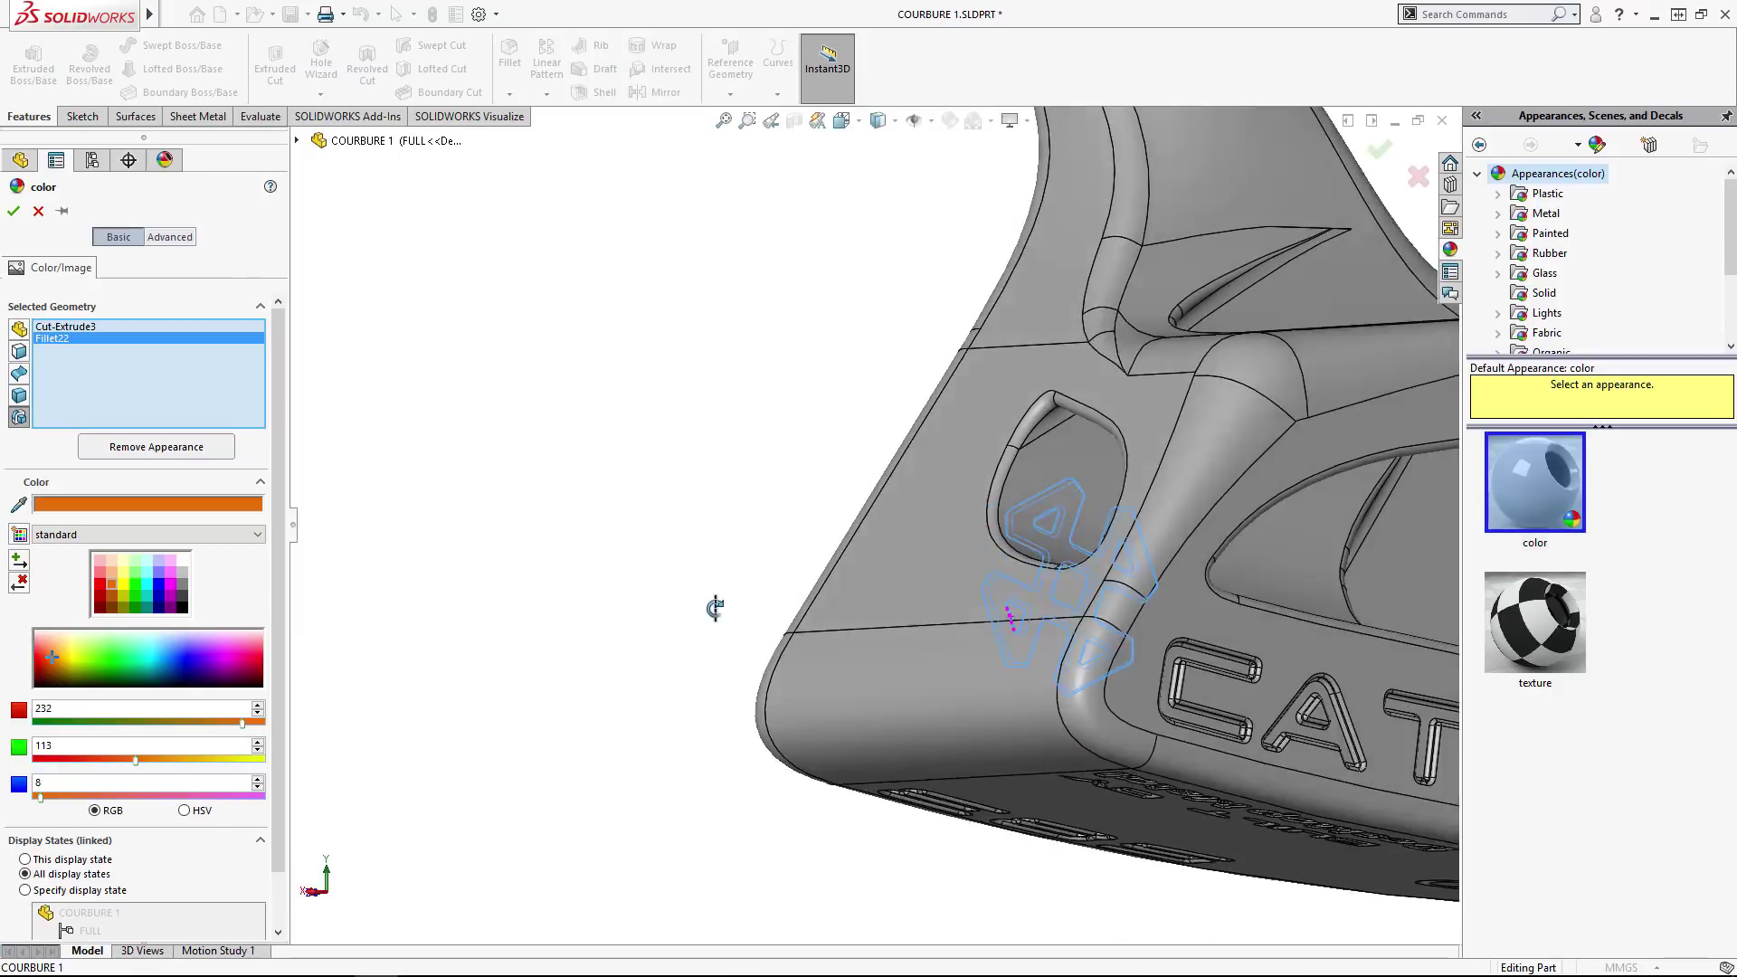
pyautogui.scroll(-5, 808, 618)
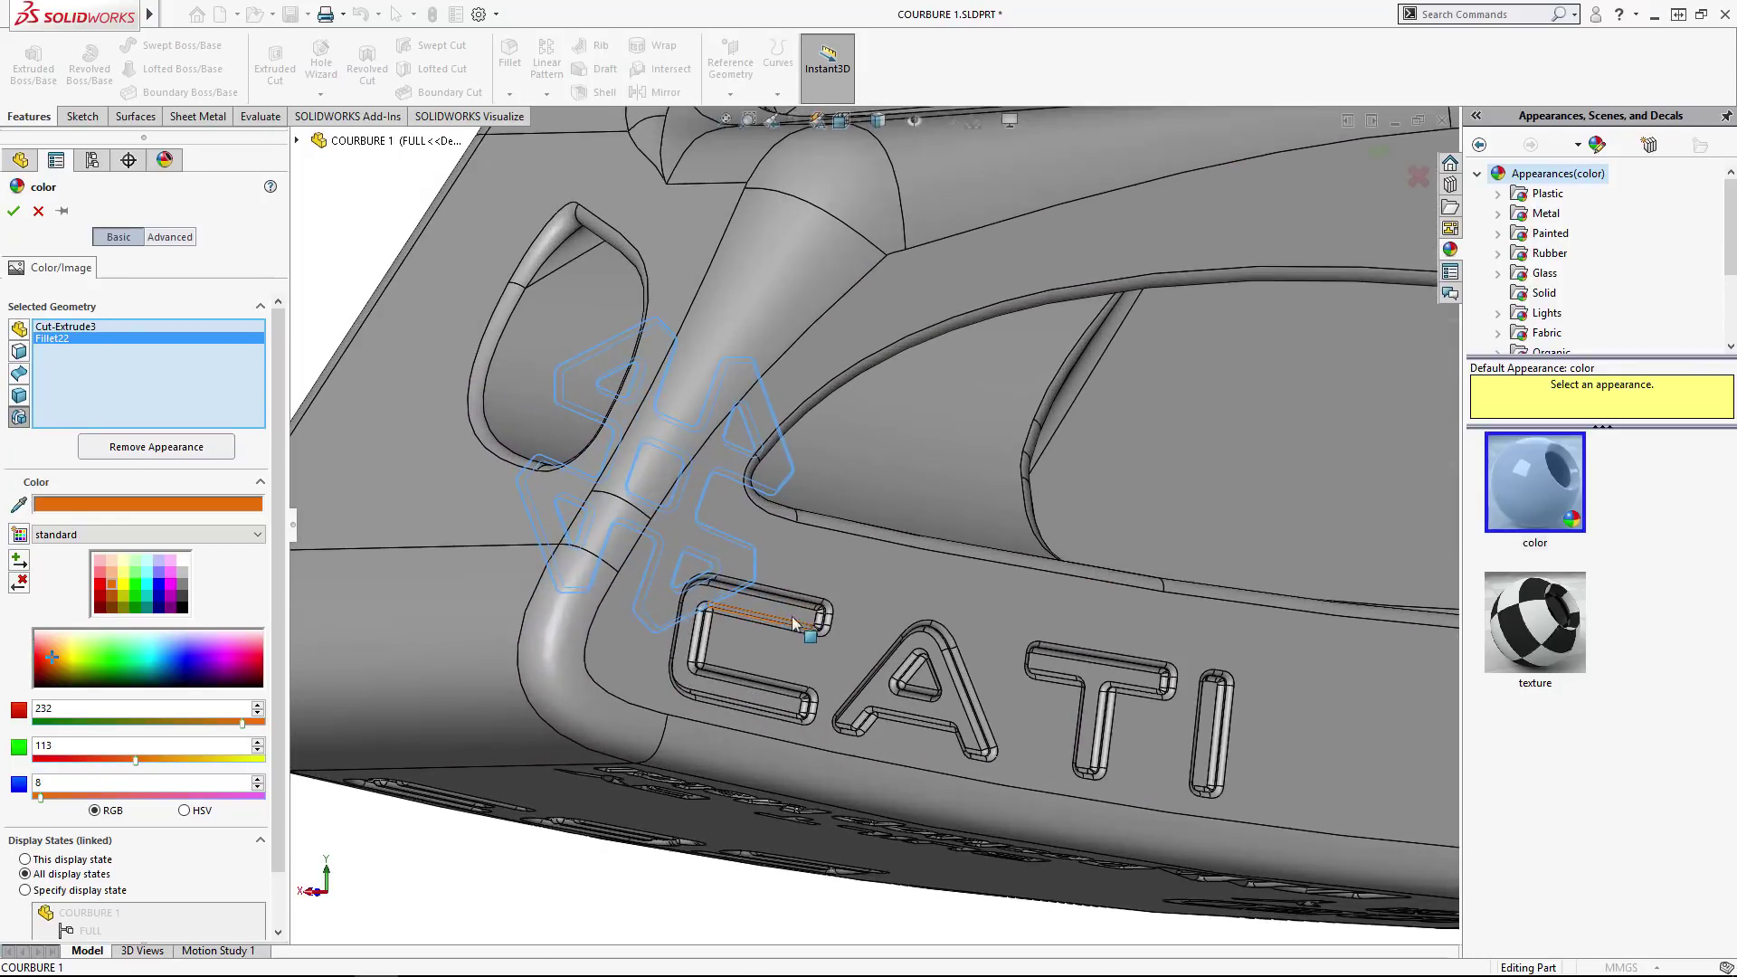
pyautogui.click(809, 618)
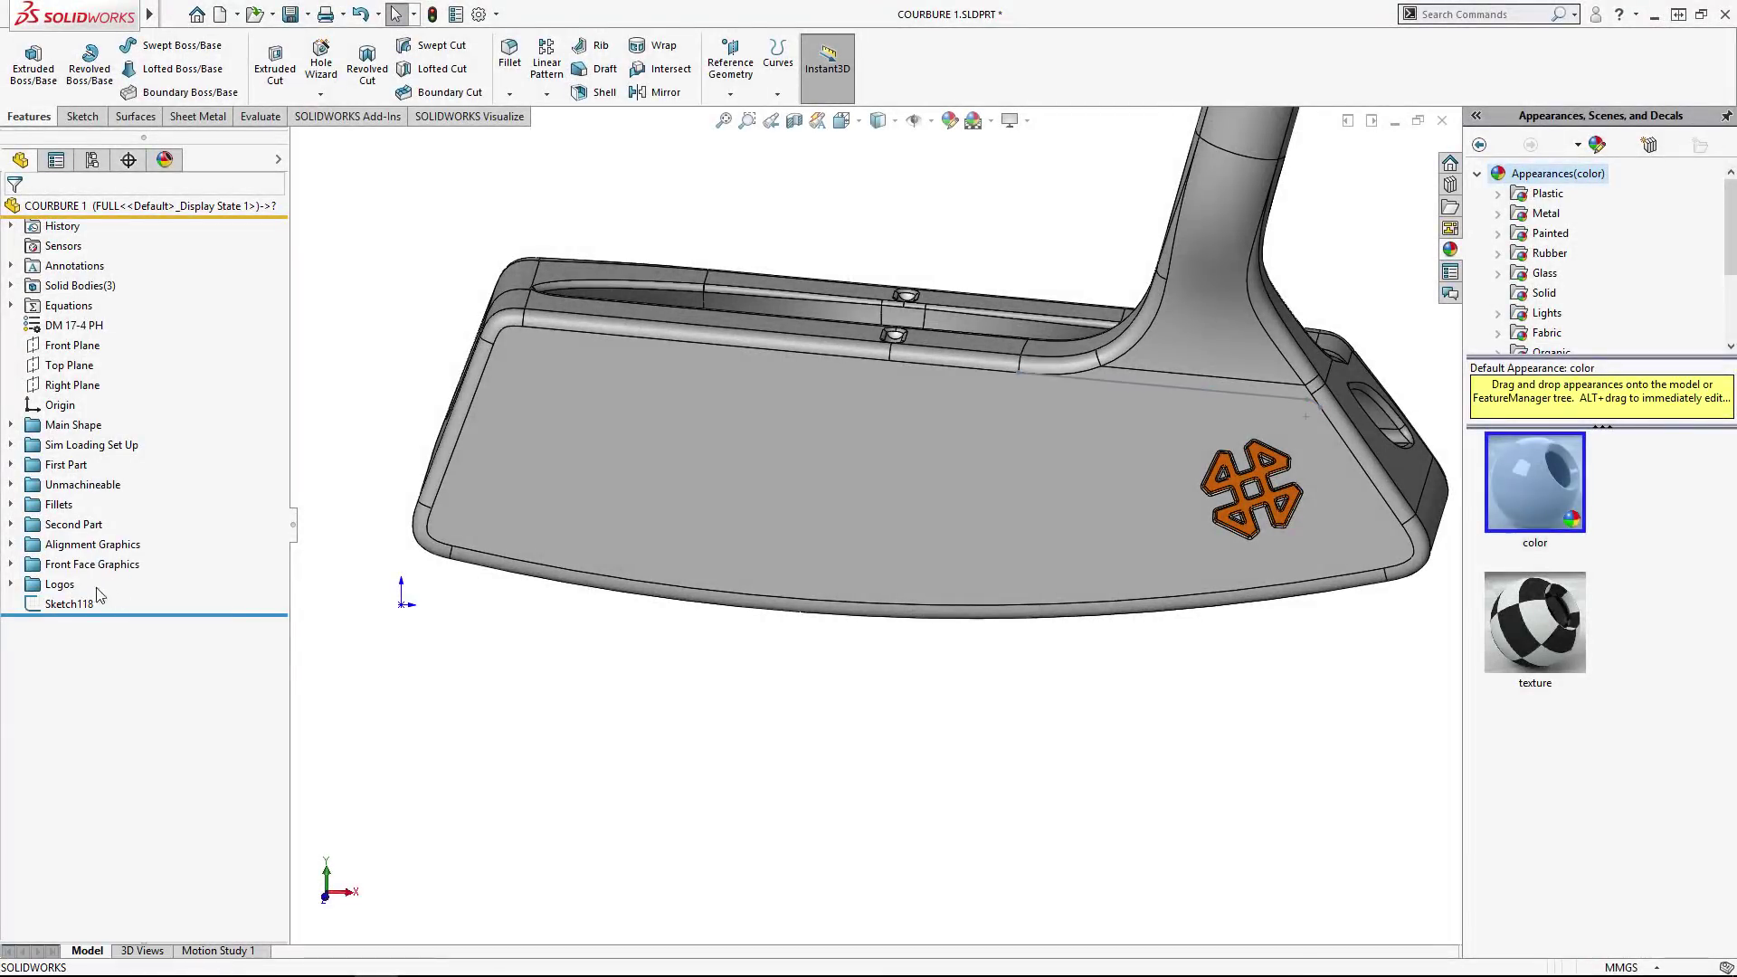
# - Create a split line dividing the putter face using the sketch line
pyautogui.click(777, 61)
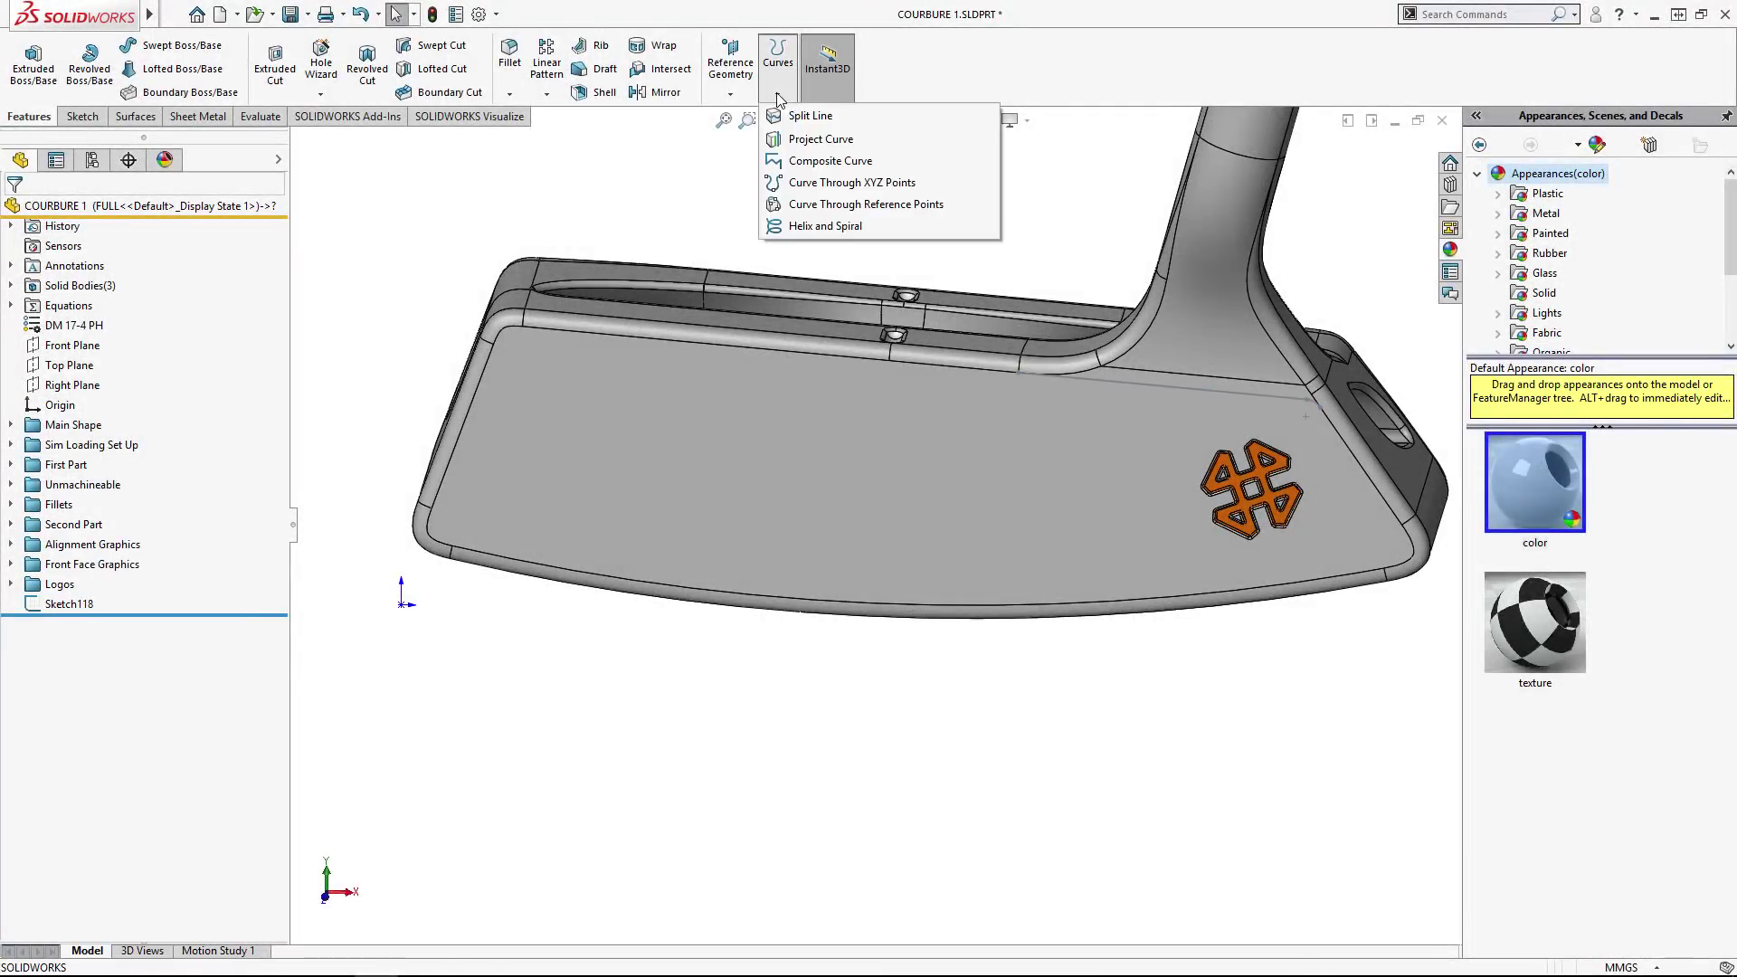
pyautogui.click(801, 128)
pyautogui.click(1125, 390)
pyautogui.click(1113, 423)
pyautogui.press('Return')
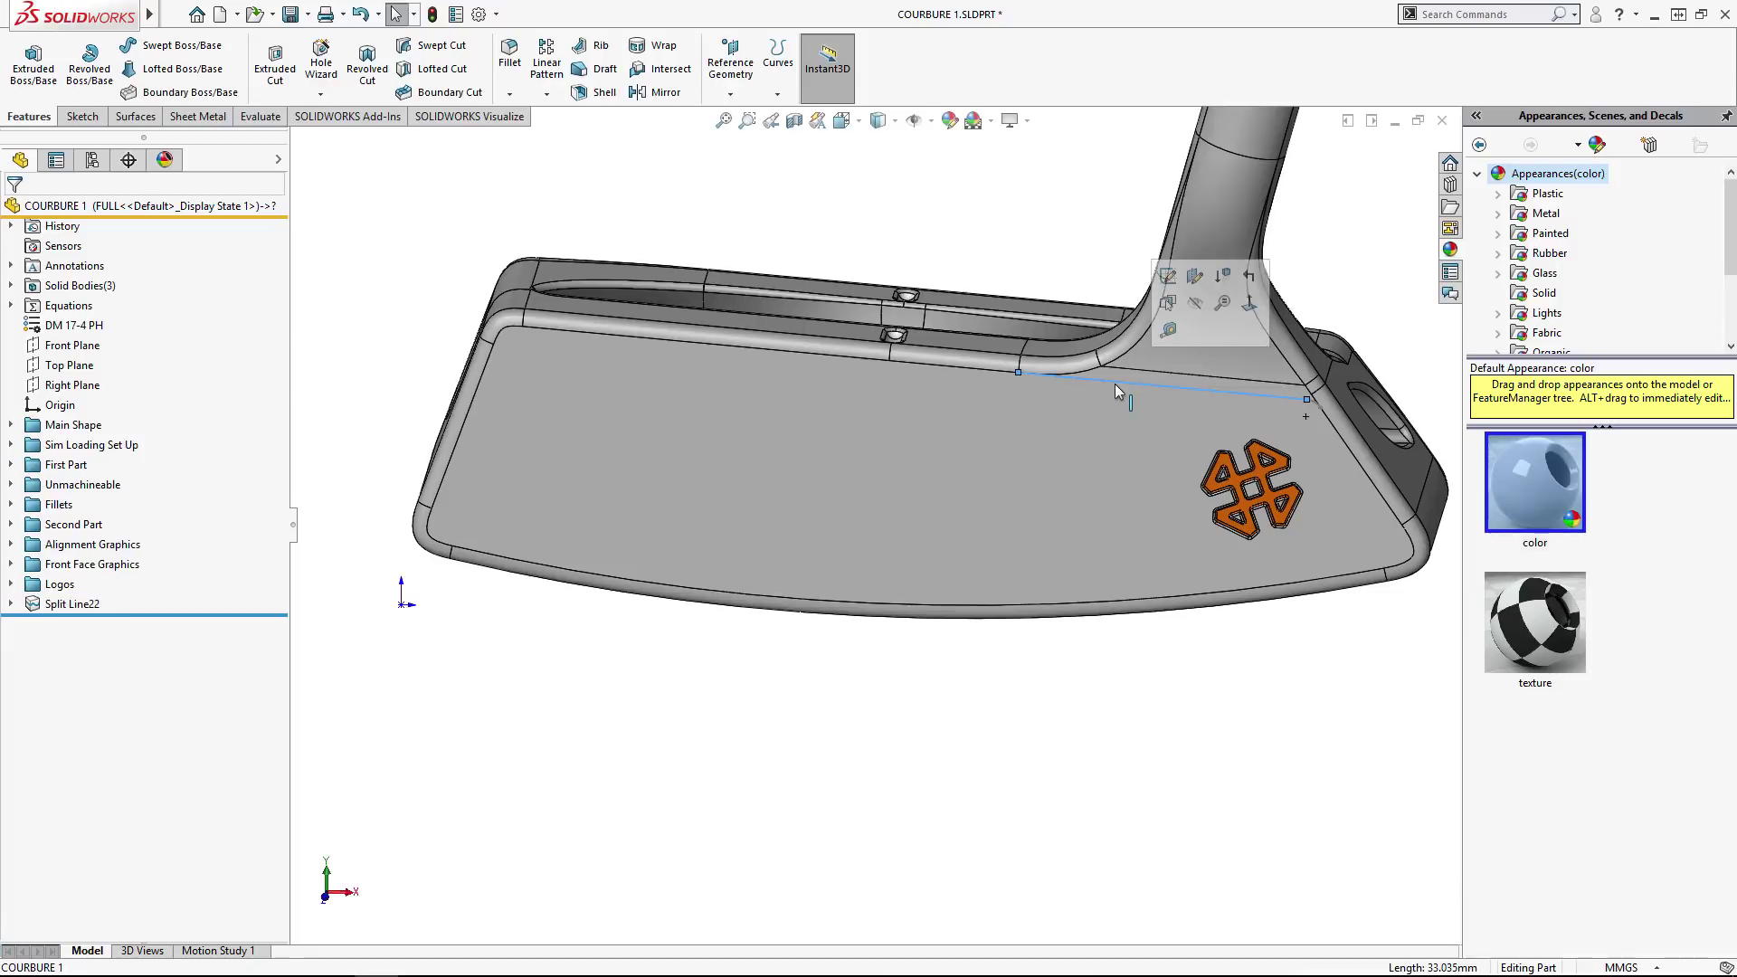
# - Apply a colour appearance to the split putter face only and edit its settings
pyautogui.moveTo(1396, 486); pyautogui.dragTo(996, 457)
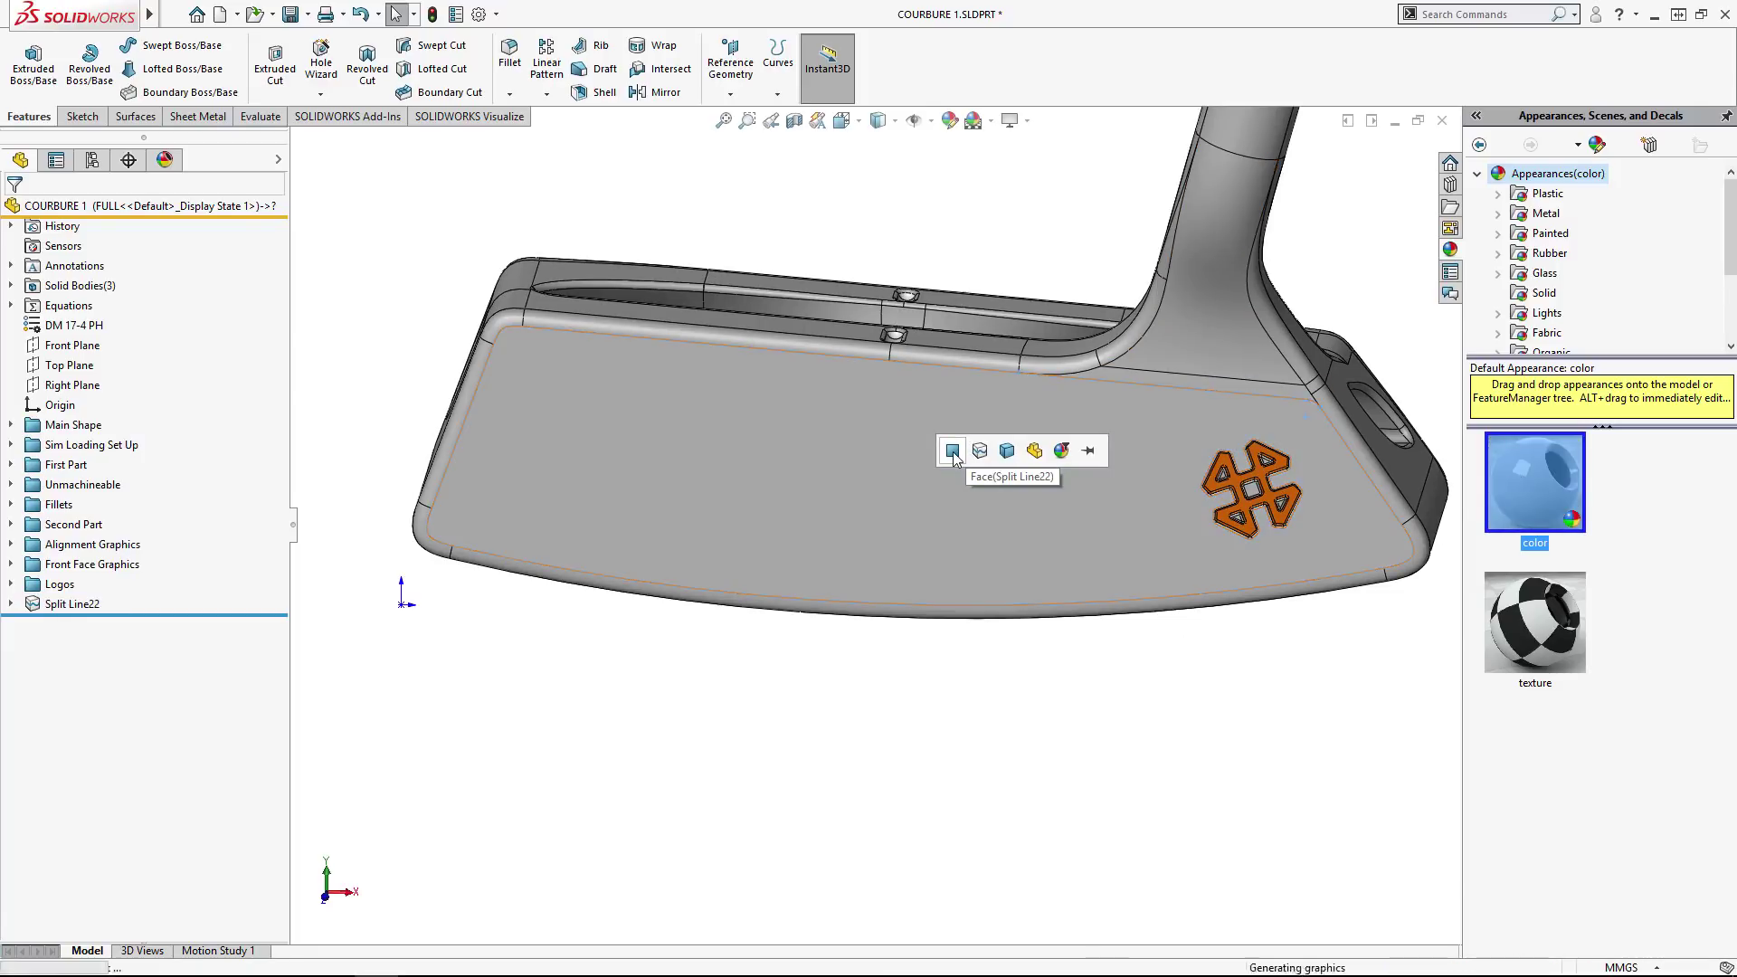
pyautogui.click(943, 450)
pyautogui.doubleClick(57, 469)
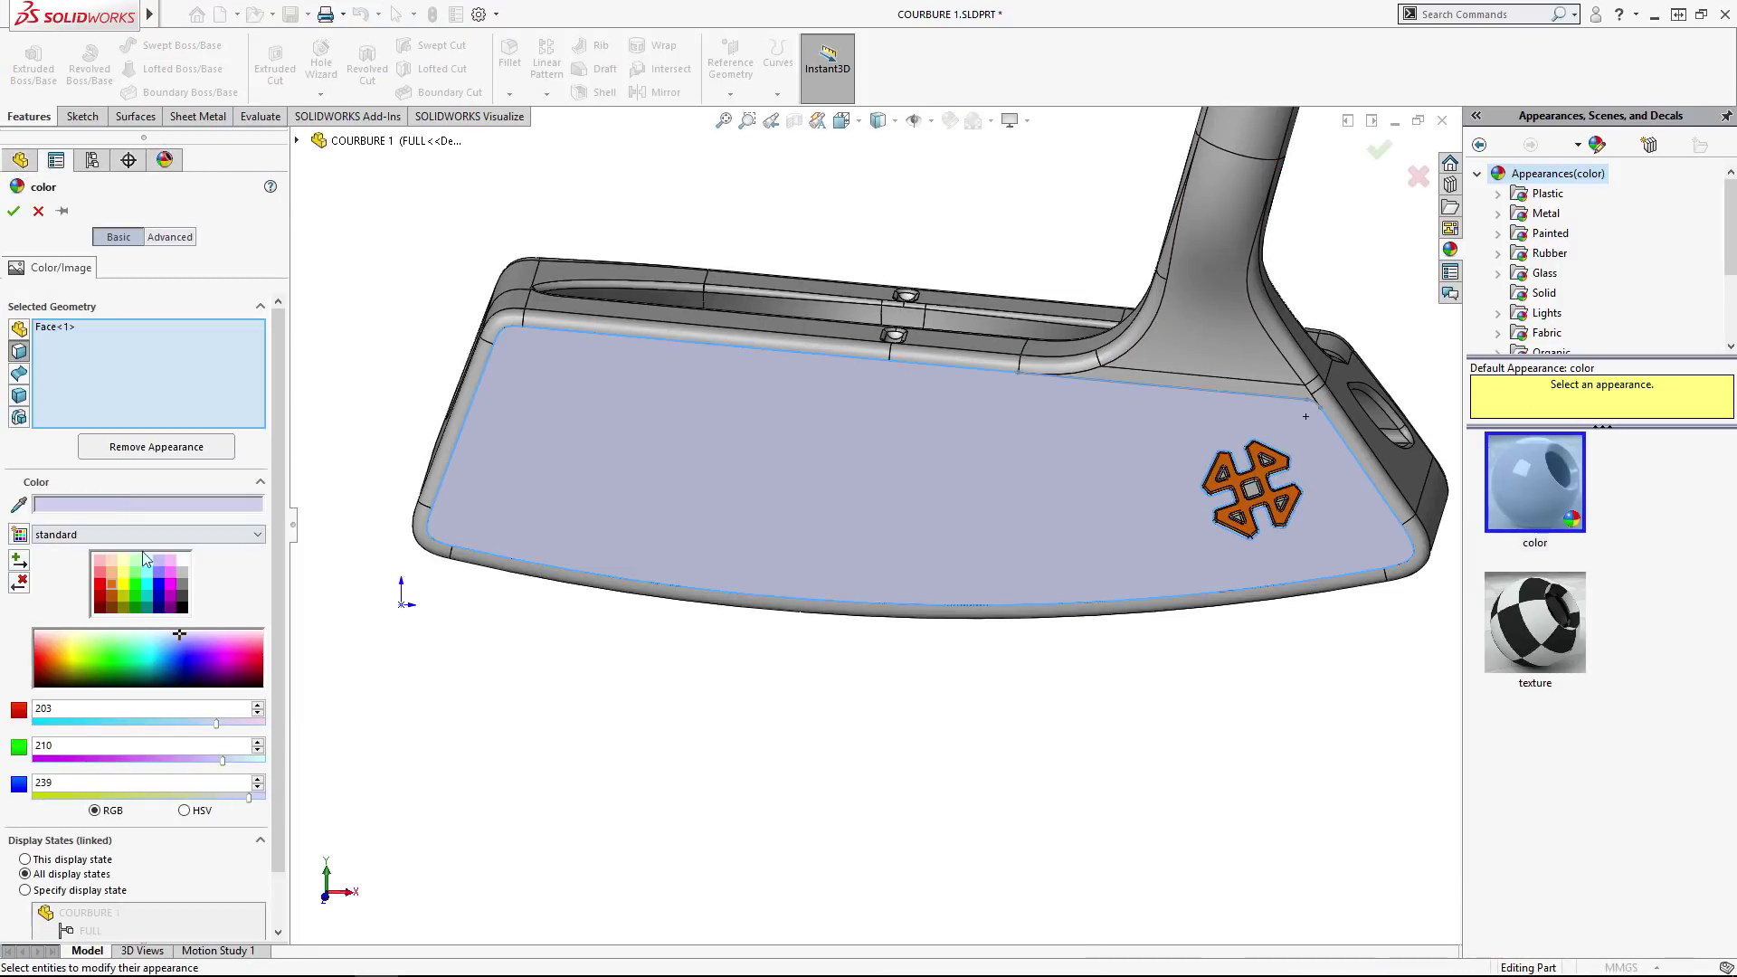
# - Confirm the light-blue colour on the split putter face
pyautogui.press('Return')
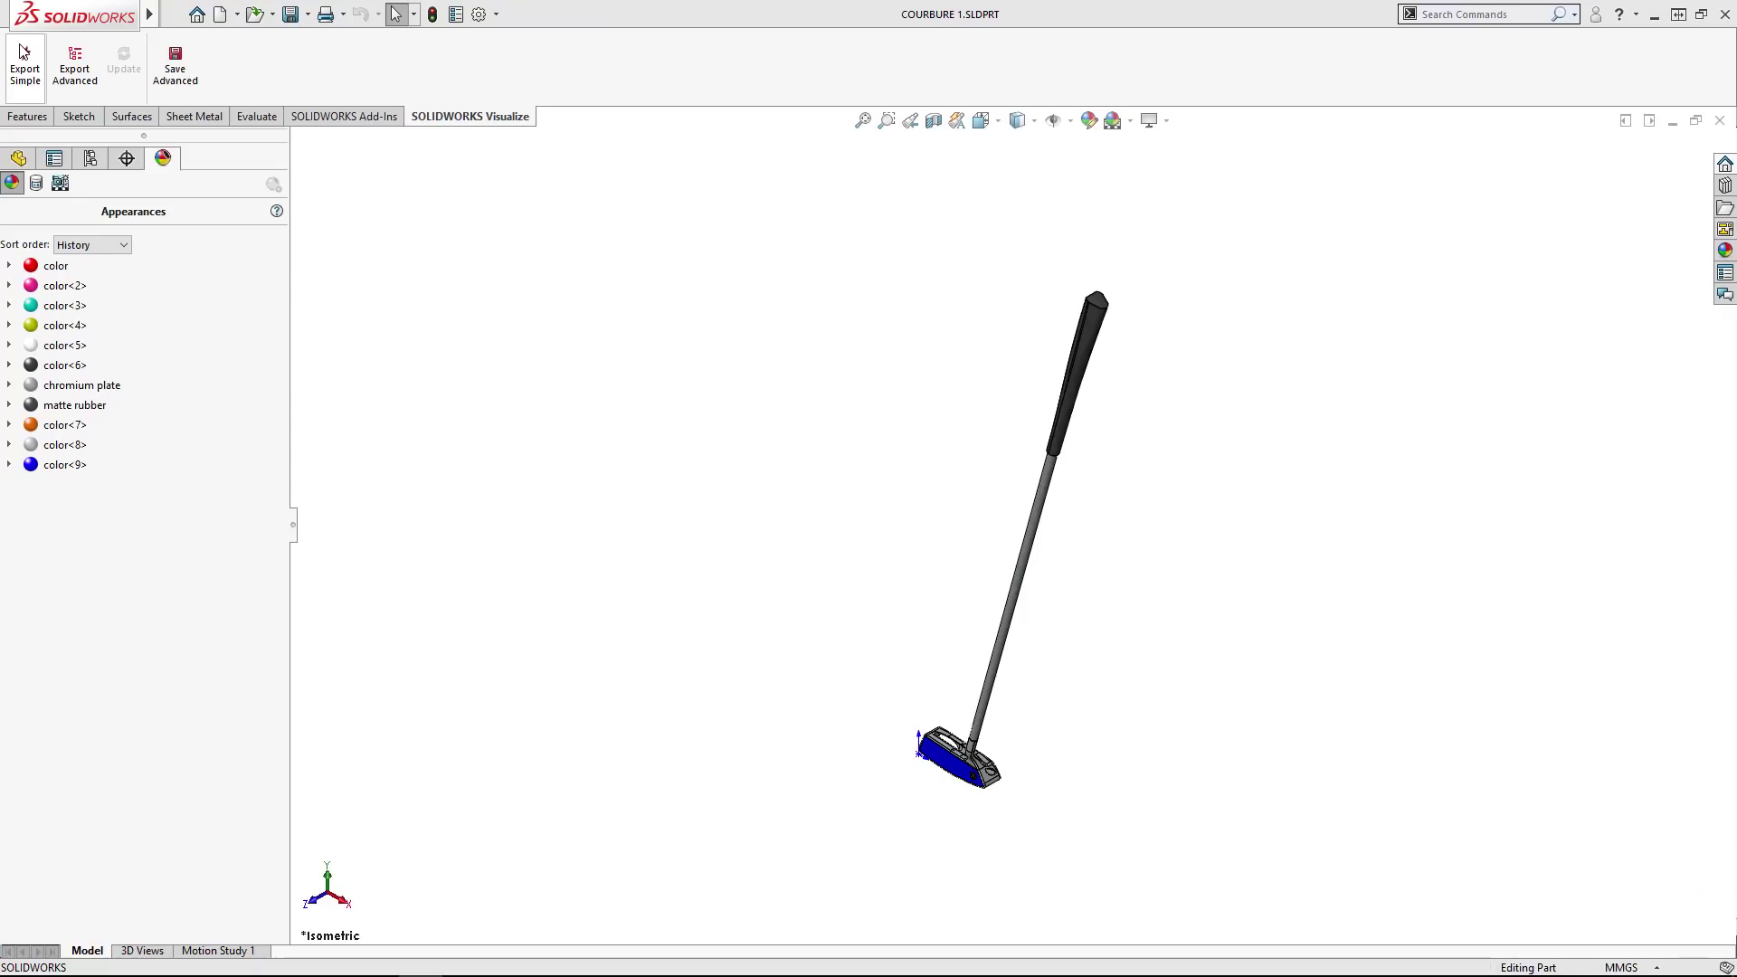
# - Export the part to Visualize and settle on the Classic studio environment
pyautogui.click(23, 58)
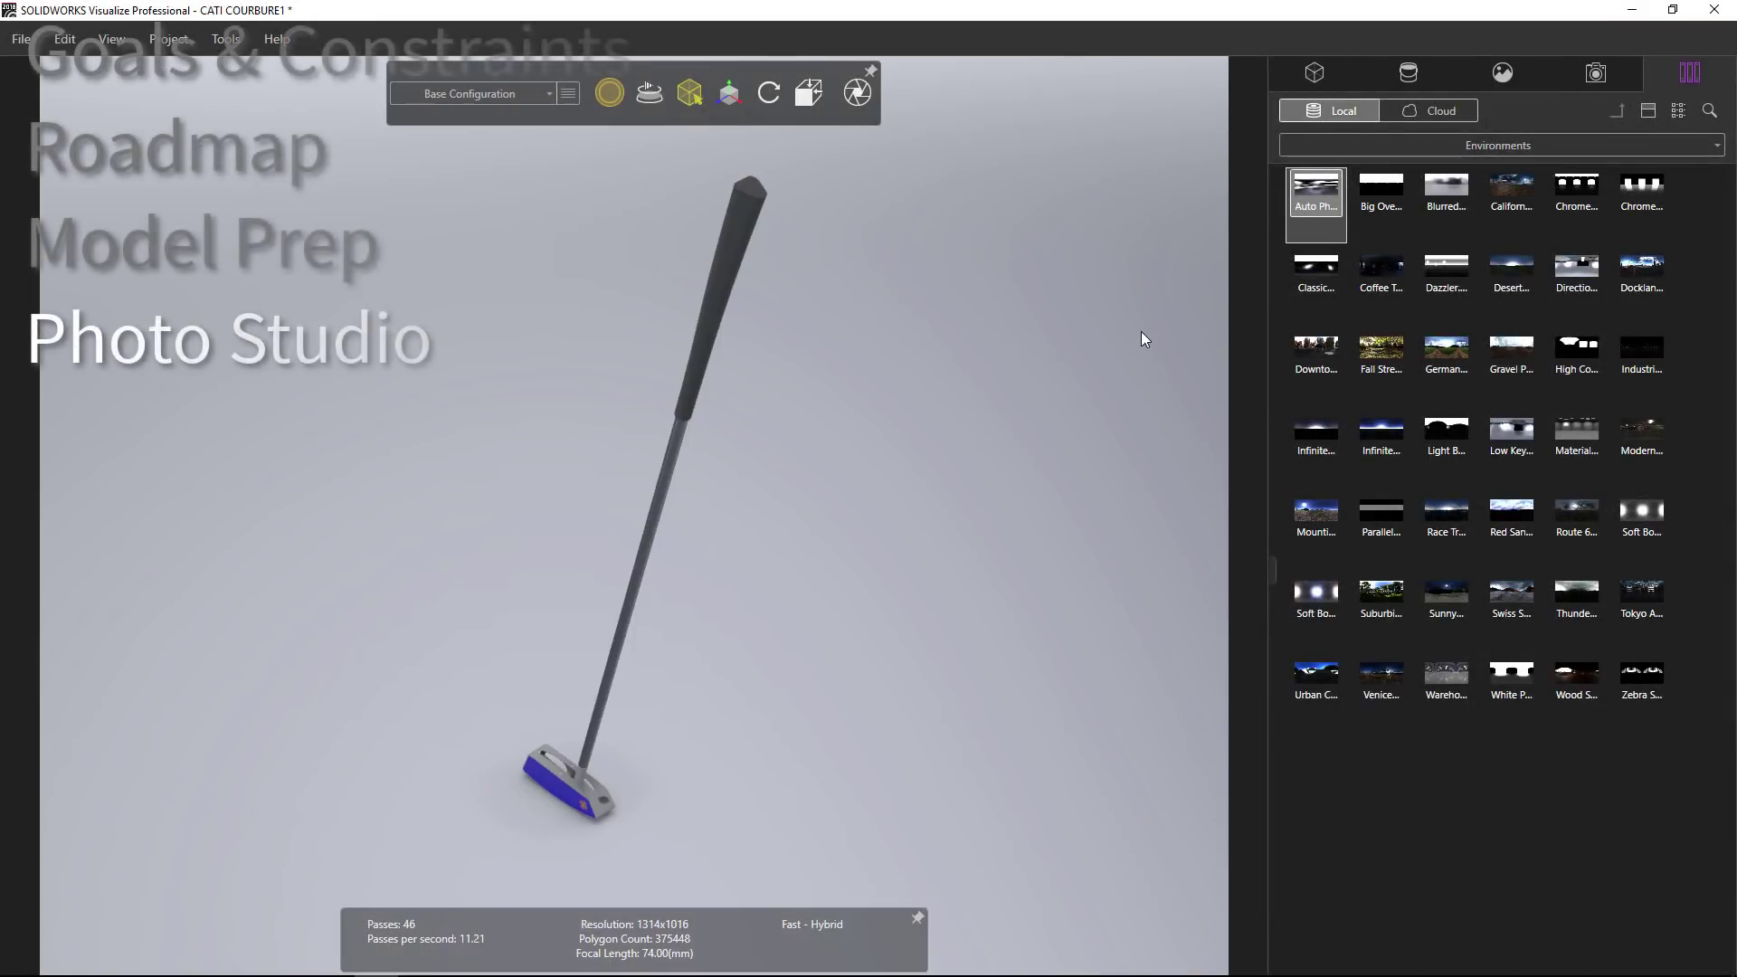
pyautogui.moveTo(1382, 272); pyautogui.dragTo(1131, 365)
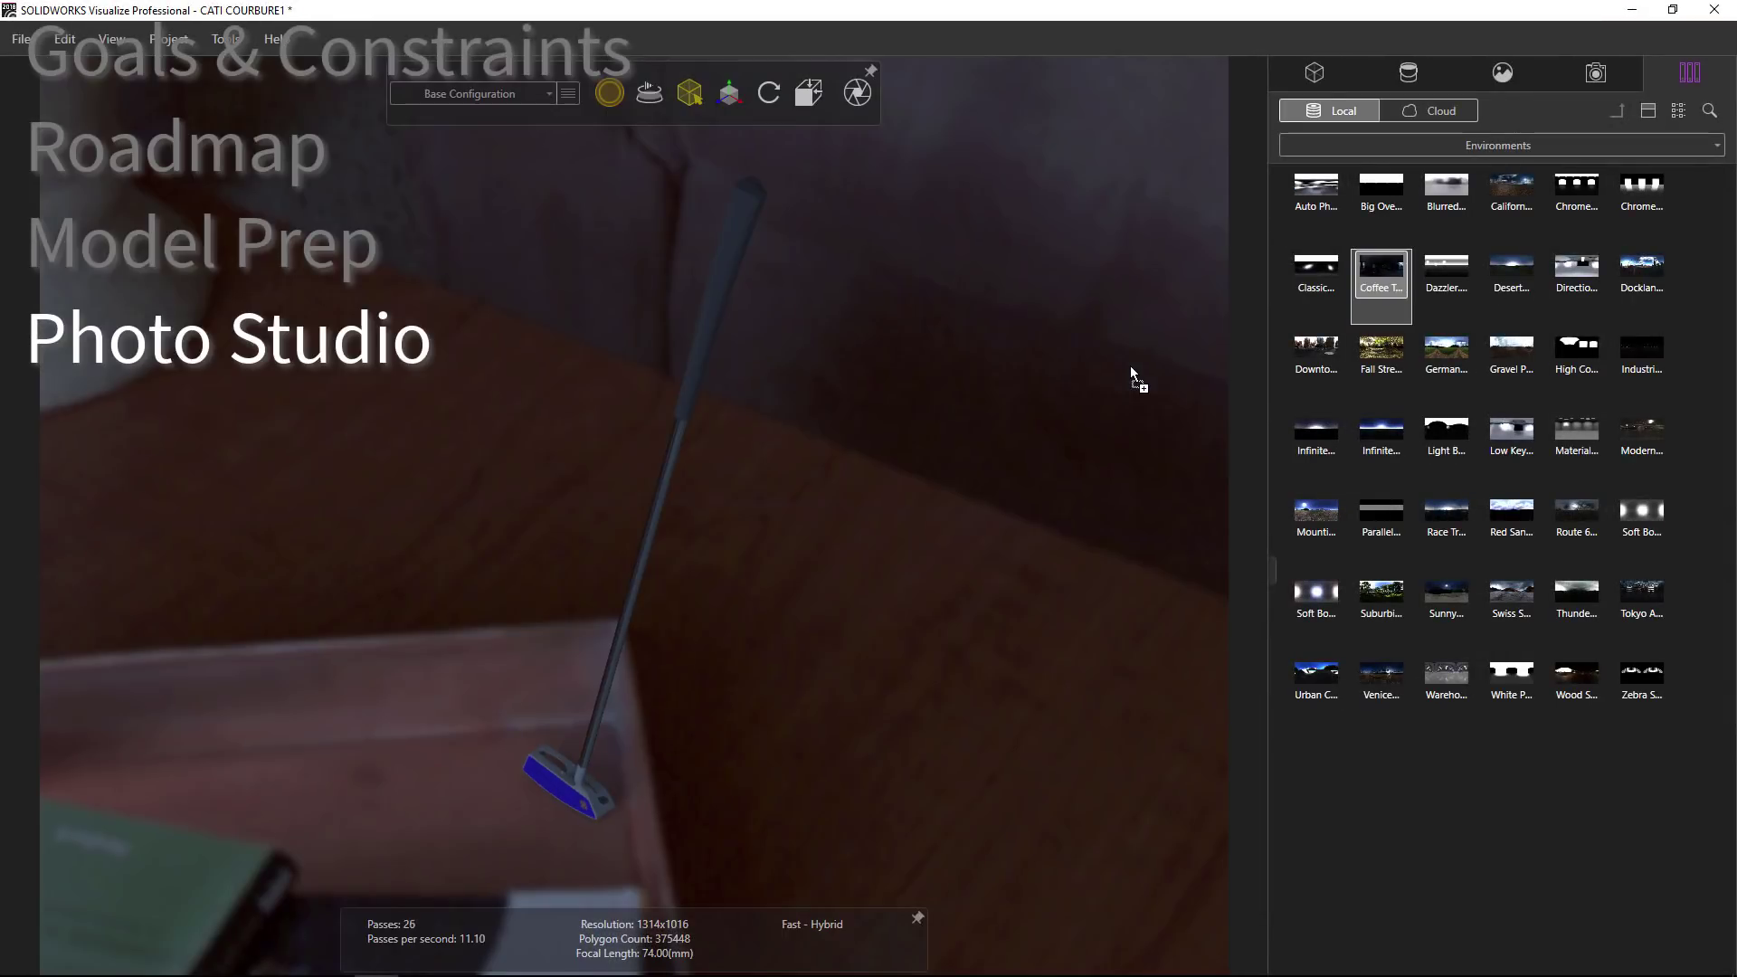
pyautogui.moveTo(1382, 353); pyautogui.dragTo(1011, 486)
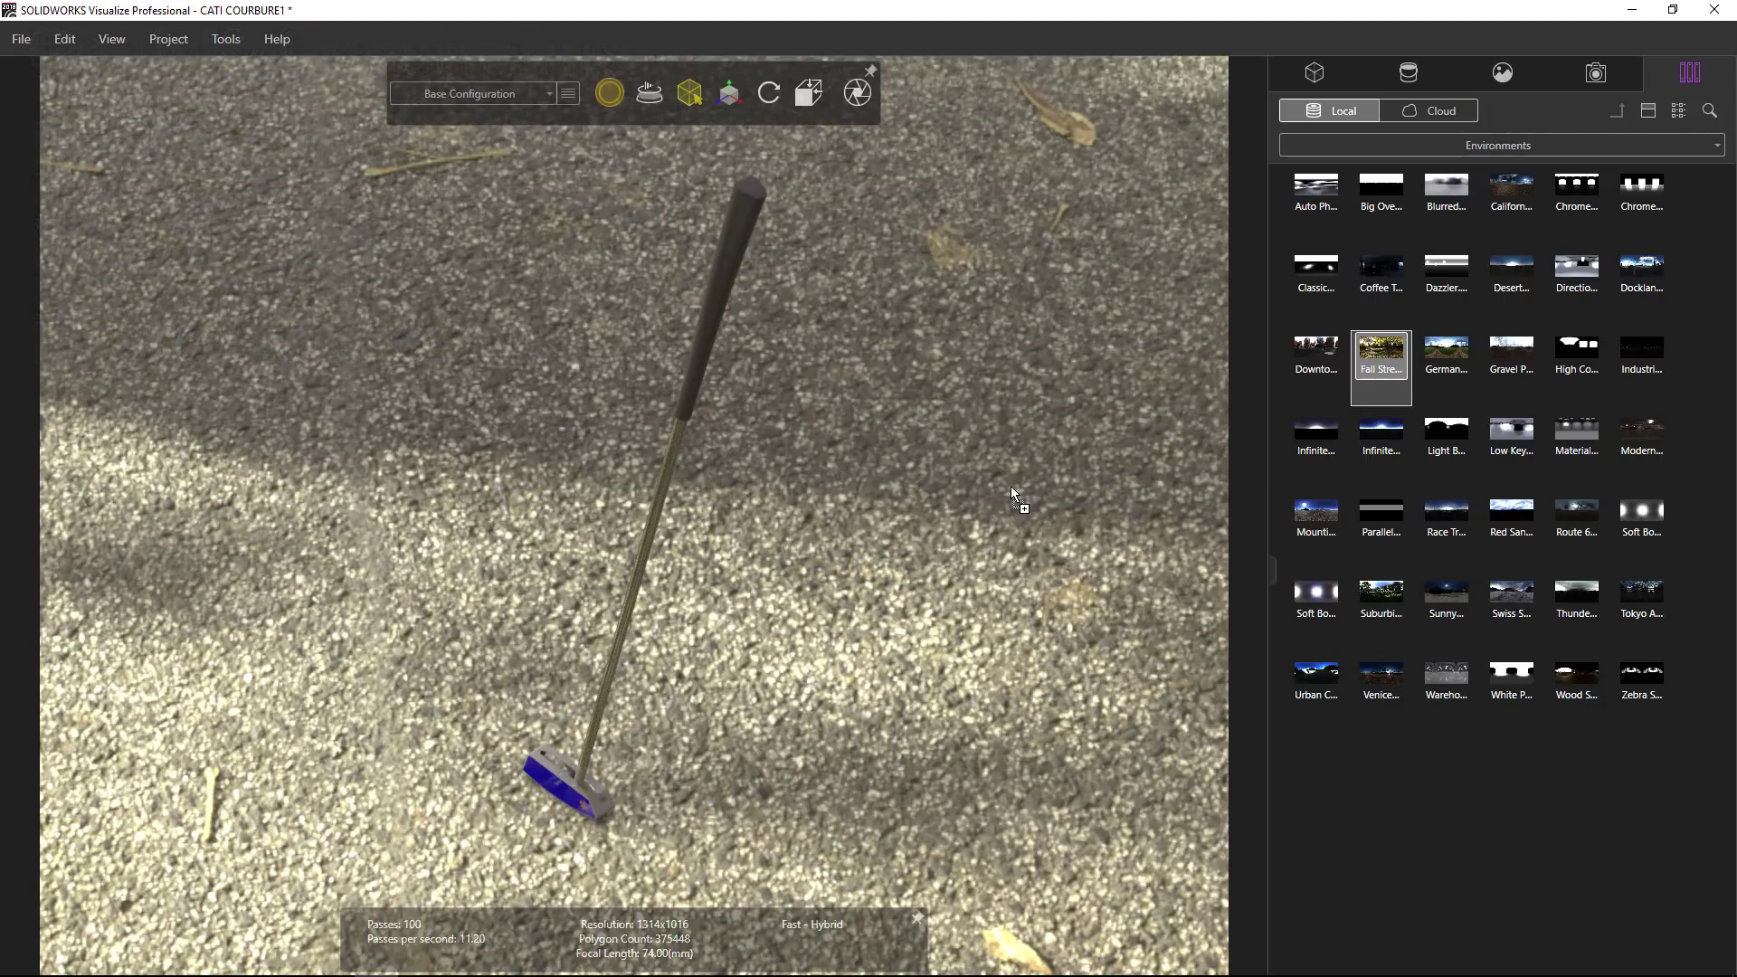
pyautogui.moveTo(1317, 271); pyautogui.dragTo(1083, 423)
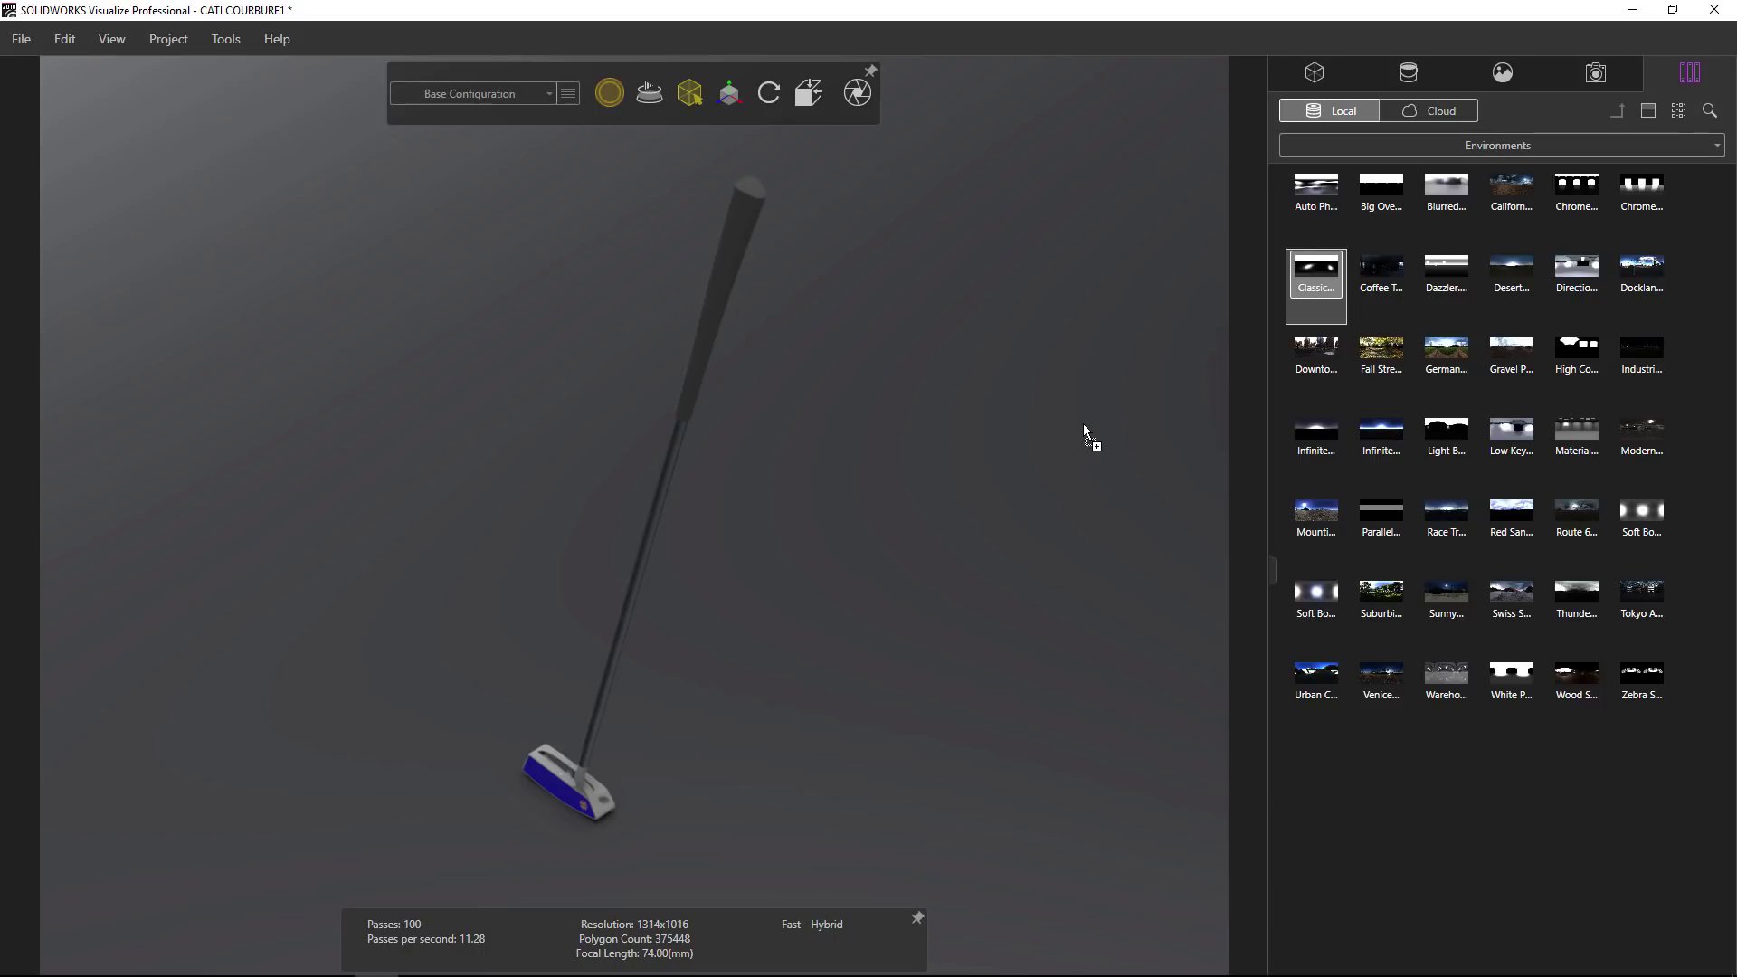
# - Paste a putter copy, rotate it 90 about Y and -90 about X, and move it down-left
pyautogui.click(1314, 74)
pyautogui.hotkey('ctrl', 'v')
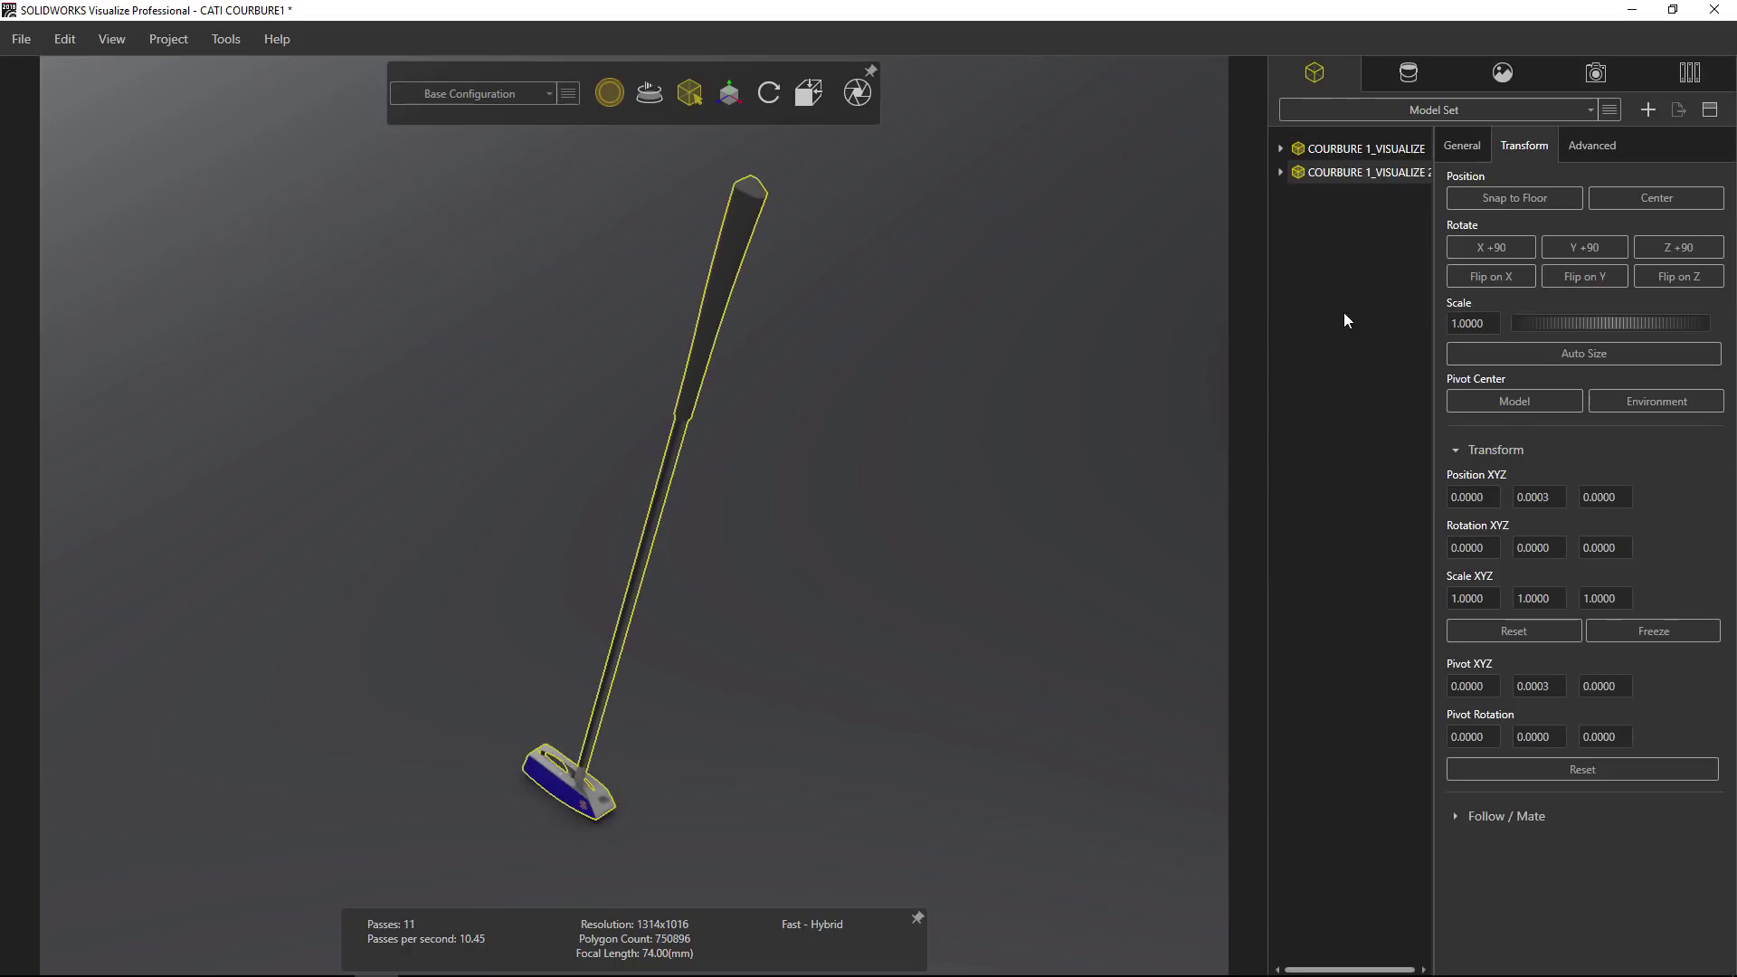
pyautogui.click(1582, 248)
pyautogui.click(1495, 248)
pyautogui.click(1495, 248)
pyautogui.click(1495, 248)
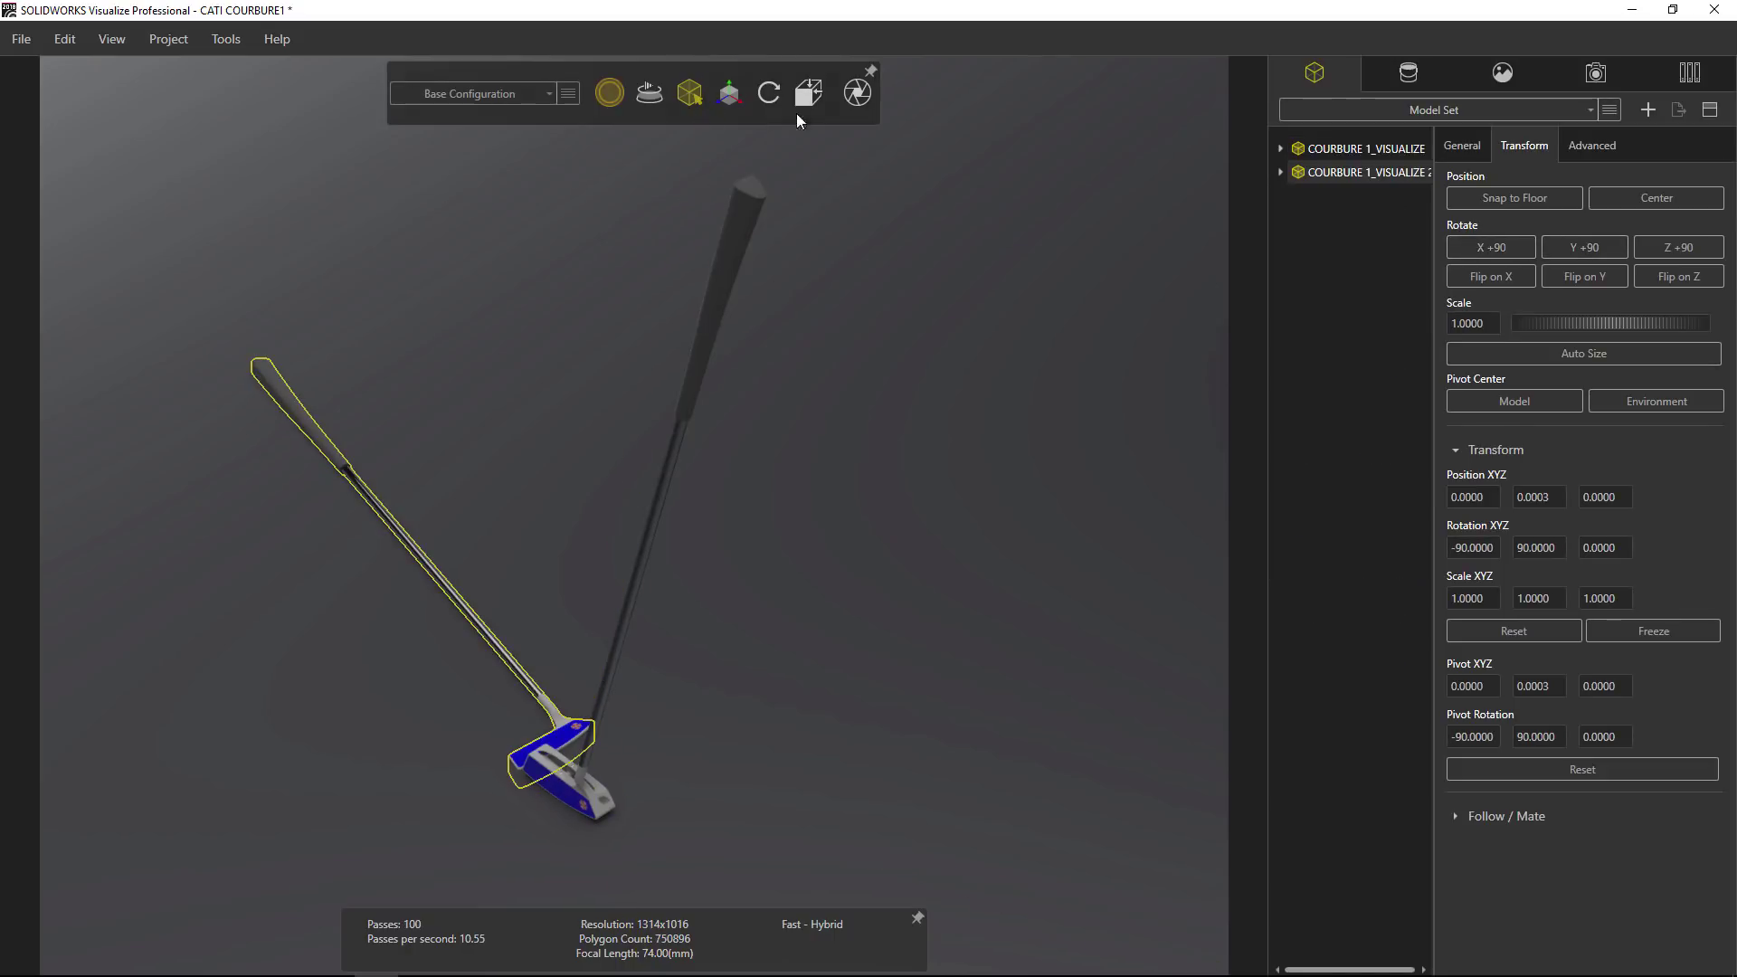
pyautogui.moveTo(733, 107)
pyautogui.click(657, 136)
pyautogui.moveTo(511, 779); pyautogui.dragTo(587, 944)
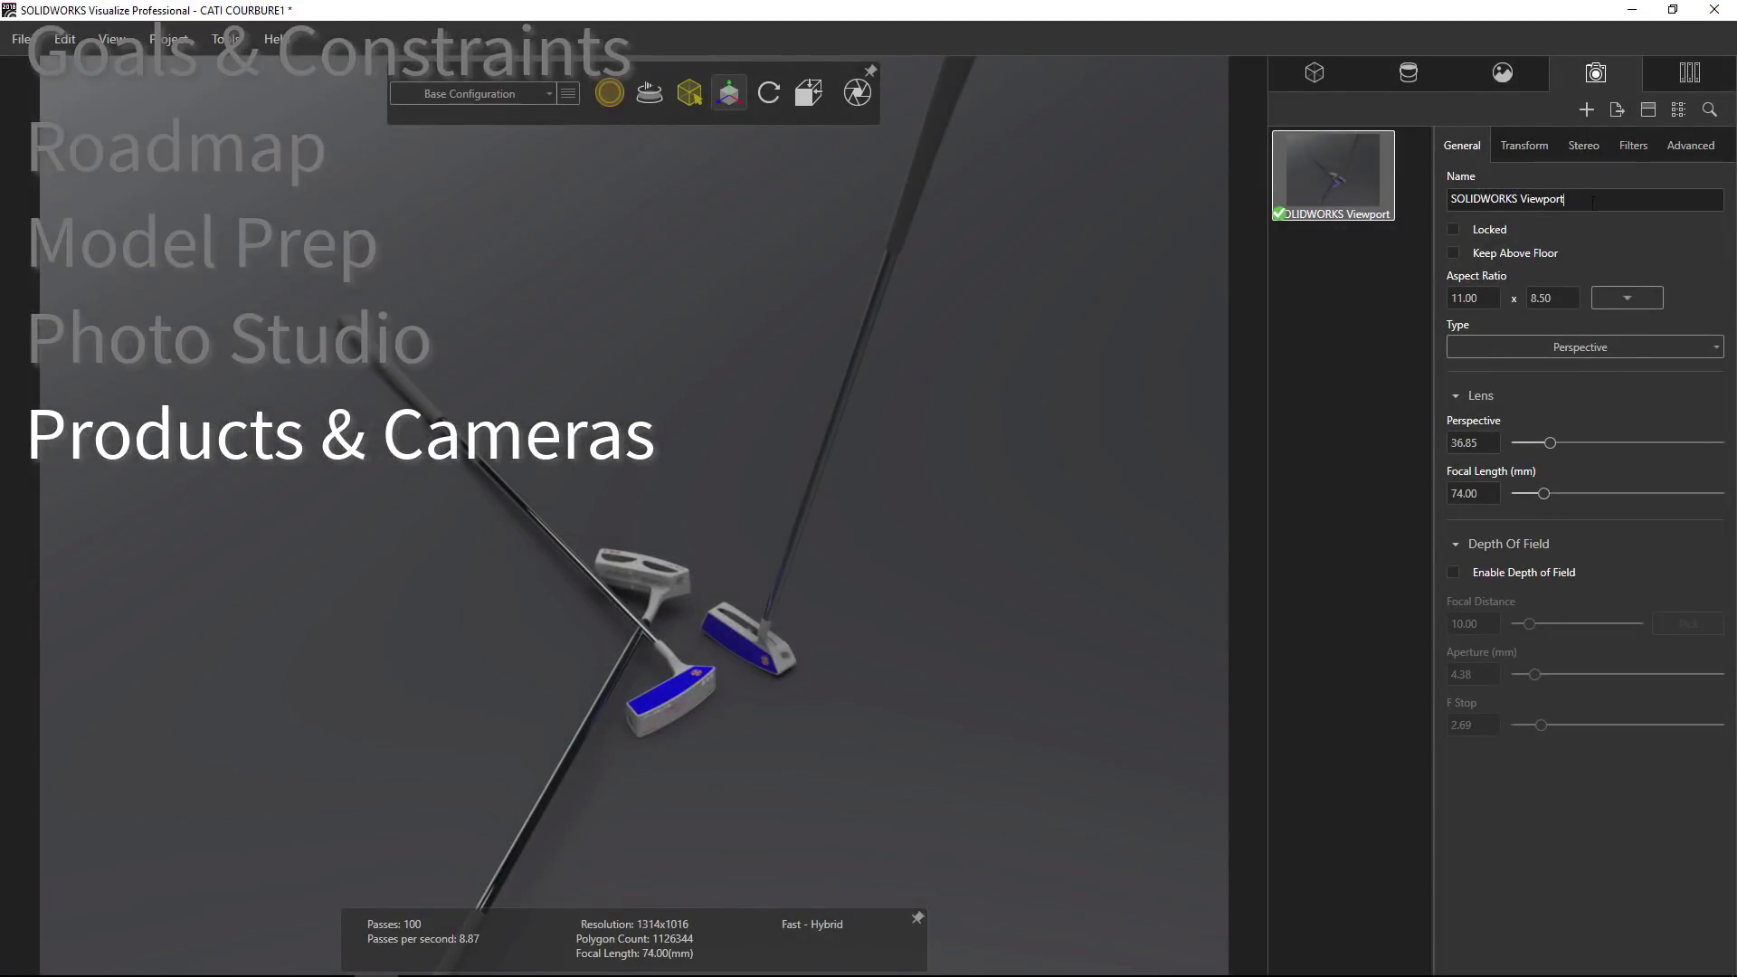
# - Rename the viewport camera 'Free Working Camera' and add a locked camera named 'Curves'
pyautogui.write('Free')
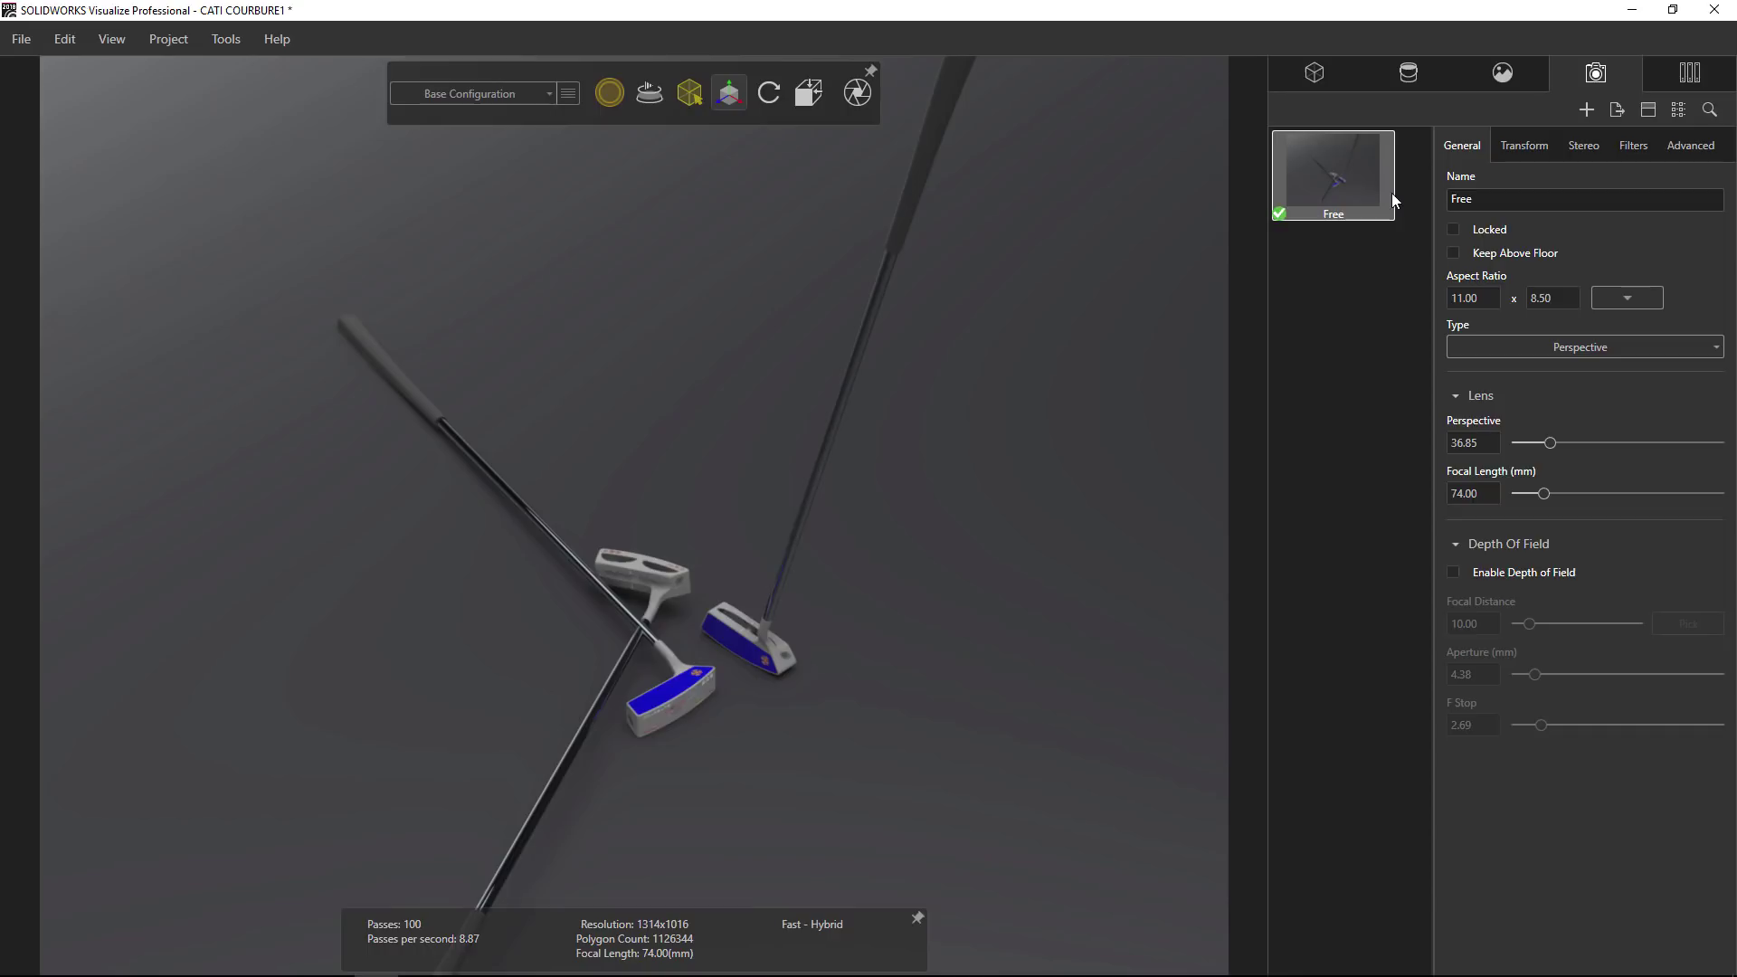
pyautogui.write(' Working Camera')
pyautogui.click(1366, 271)
pyautogui.click(1586, 109)
pyautogui.write('Curves')
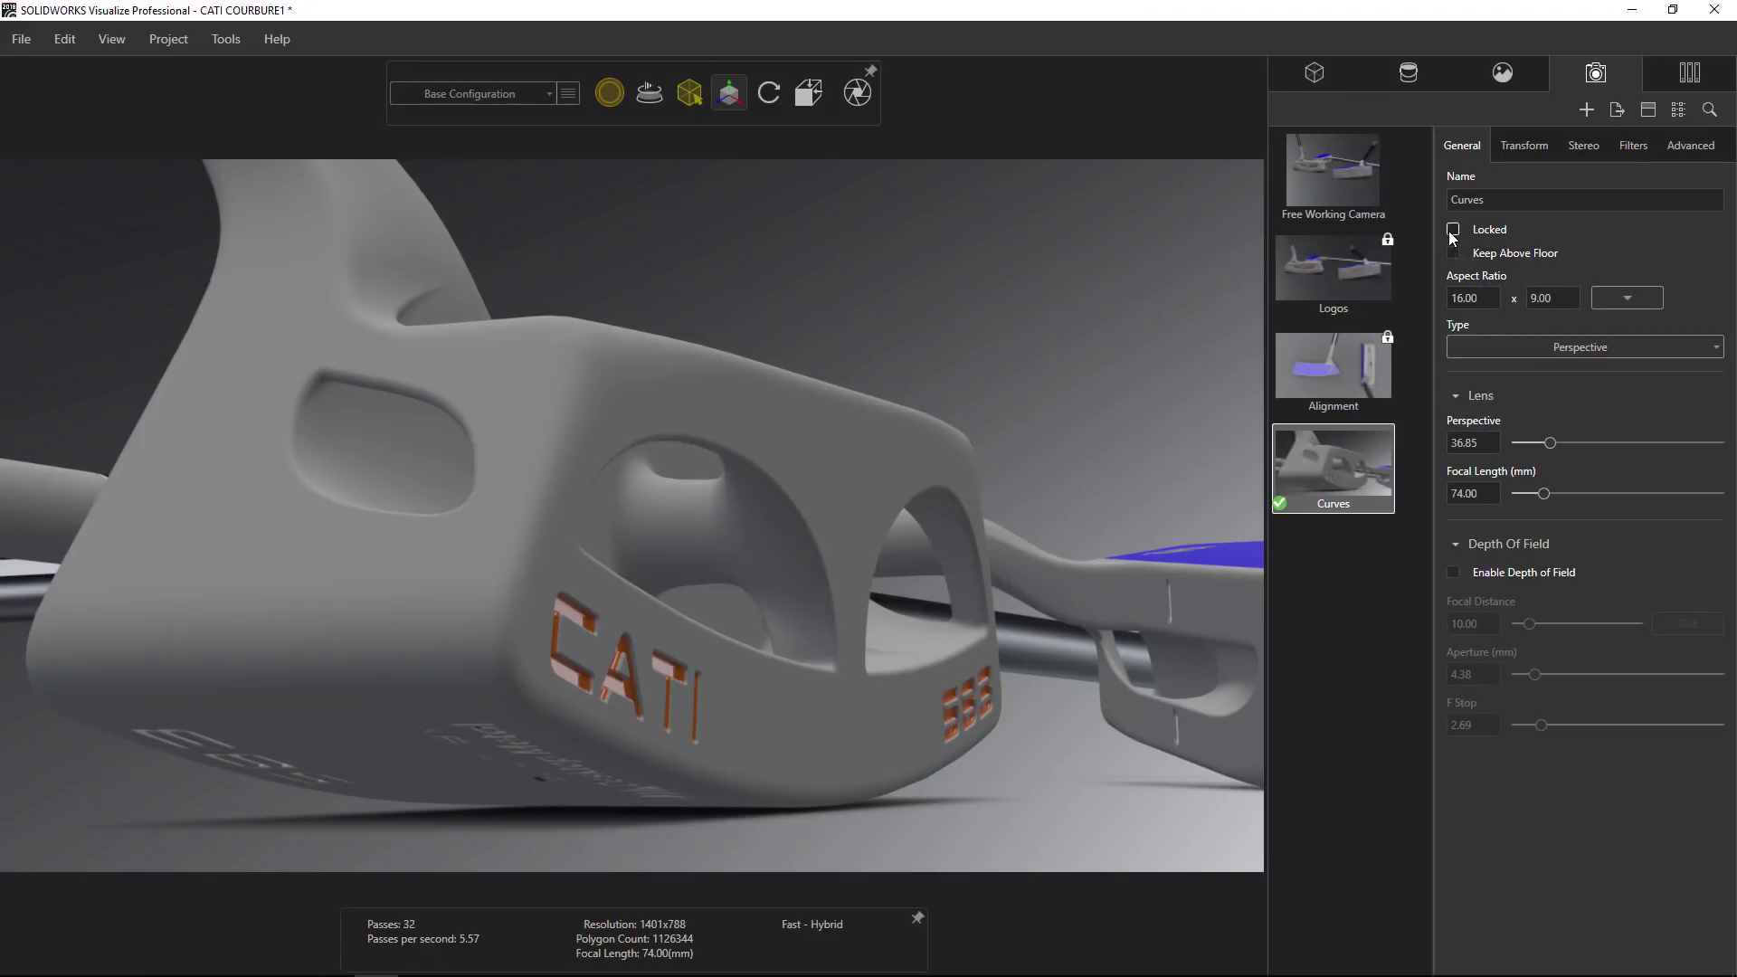
pyautogui.click(1452, 230)
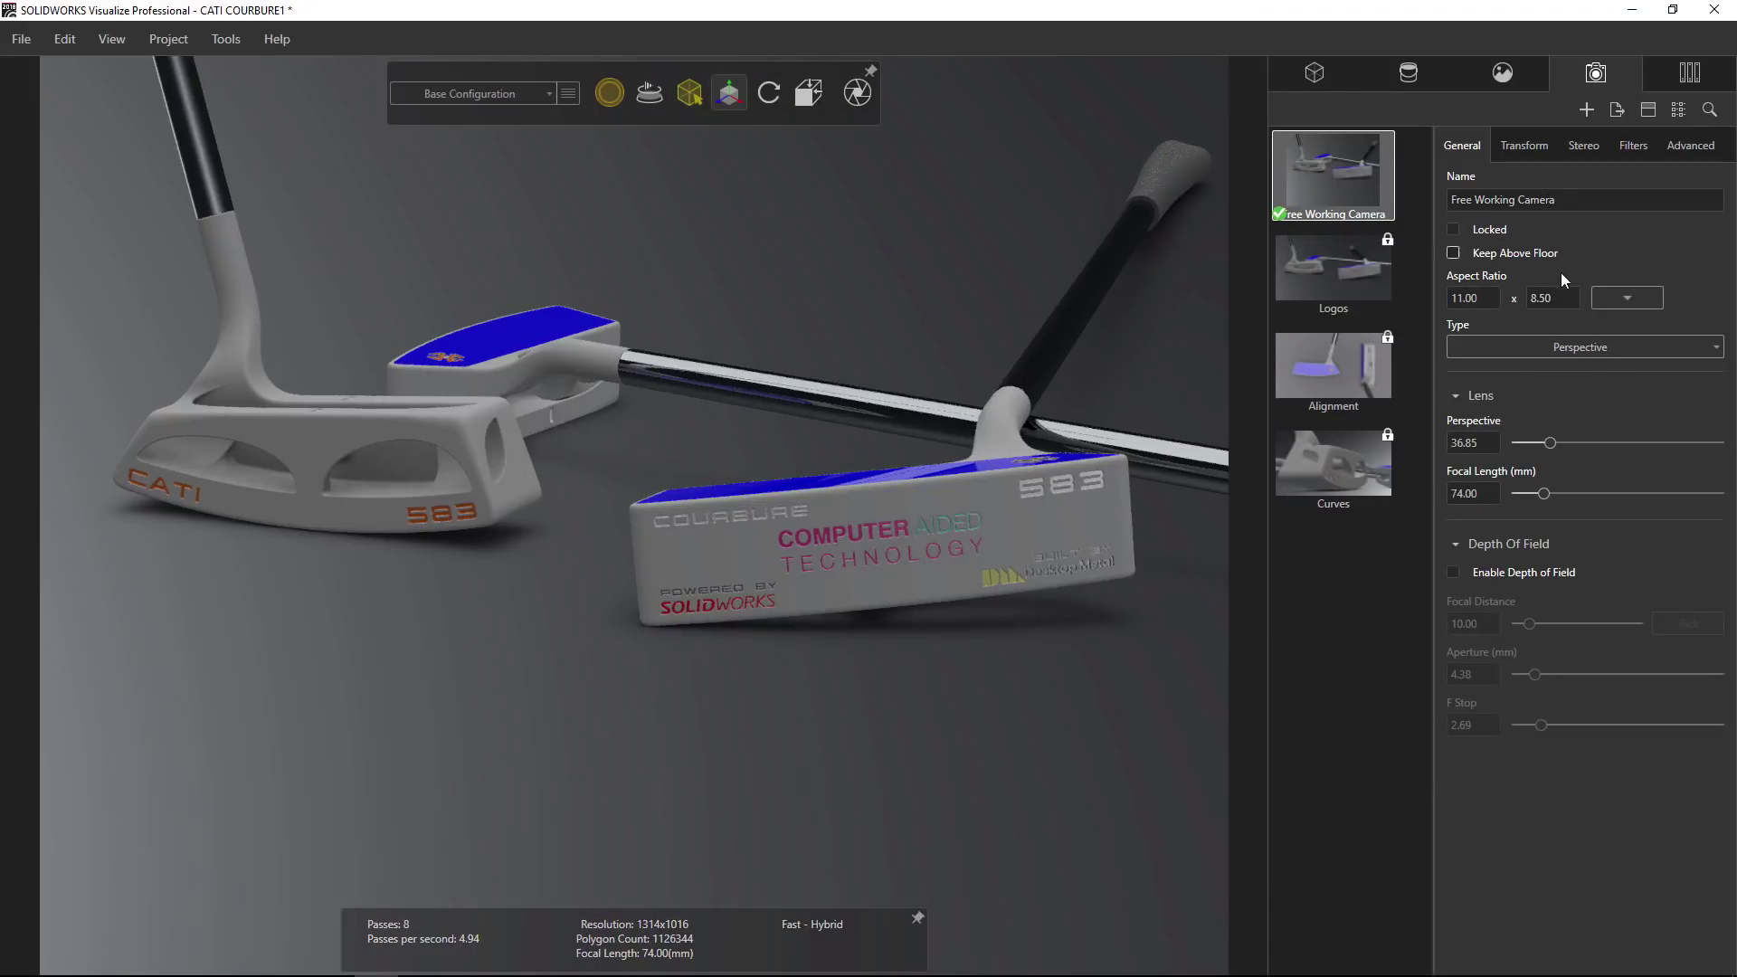
# - Set the working camera's aspect ratio to HDTV 16:9
pyautogui.click(1625, 298)
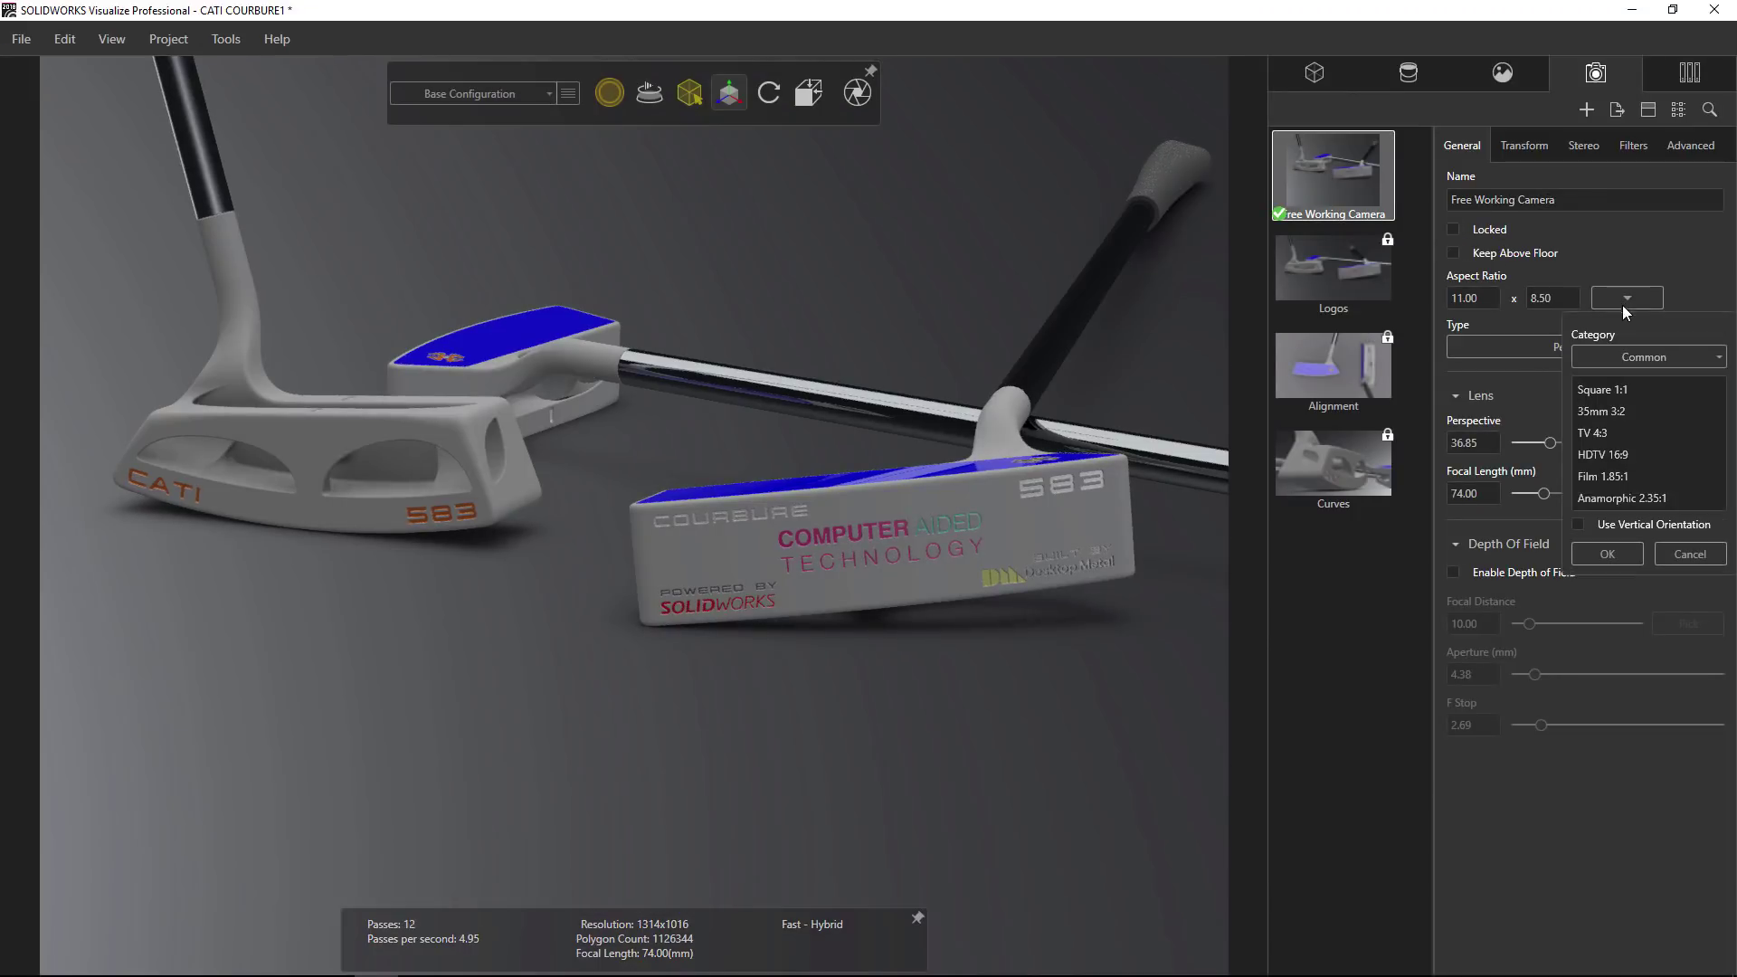
pyautogui.click(1618, 455)
pyautogui.click(663, 716)
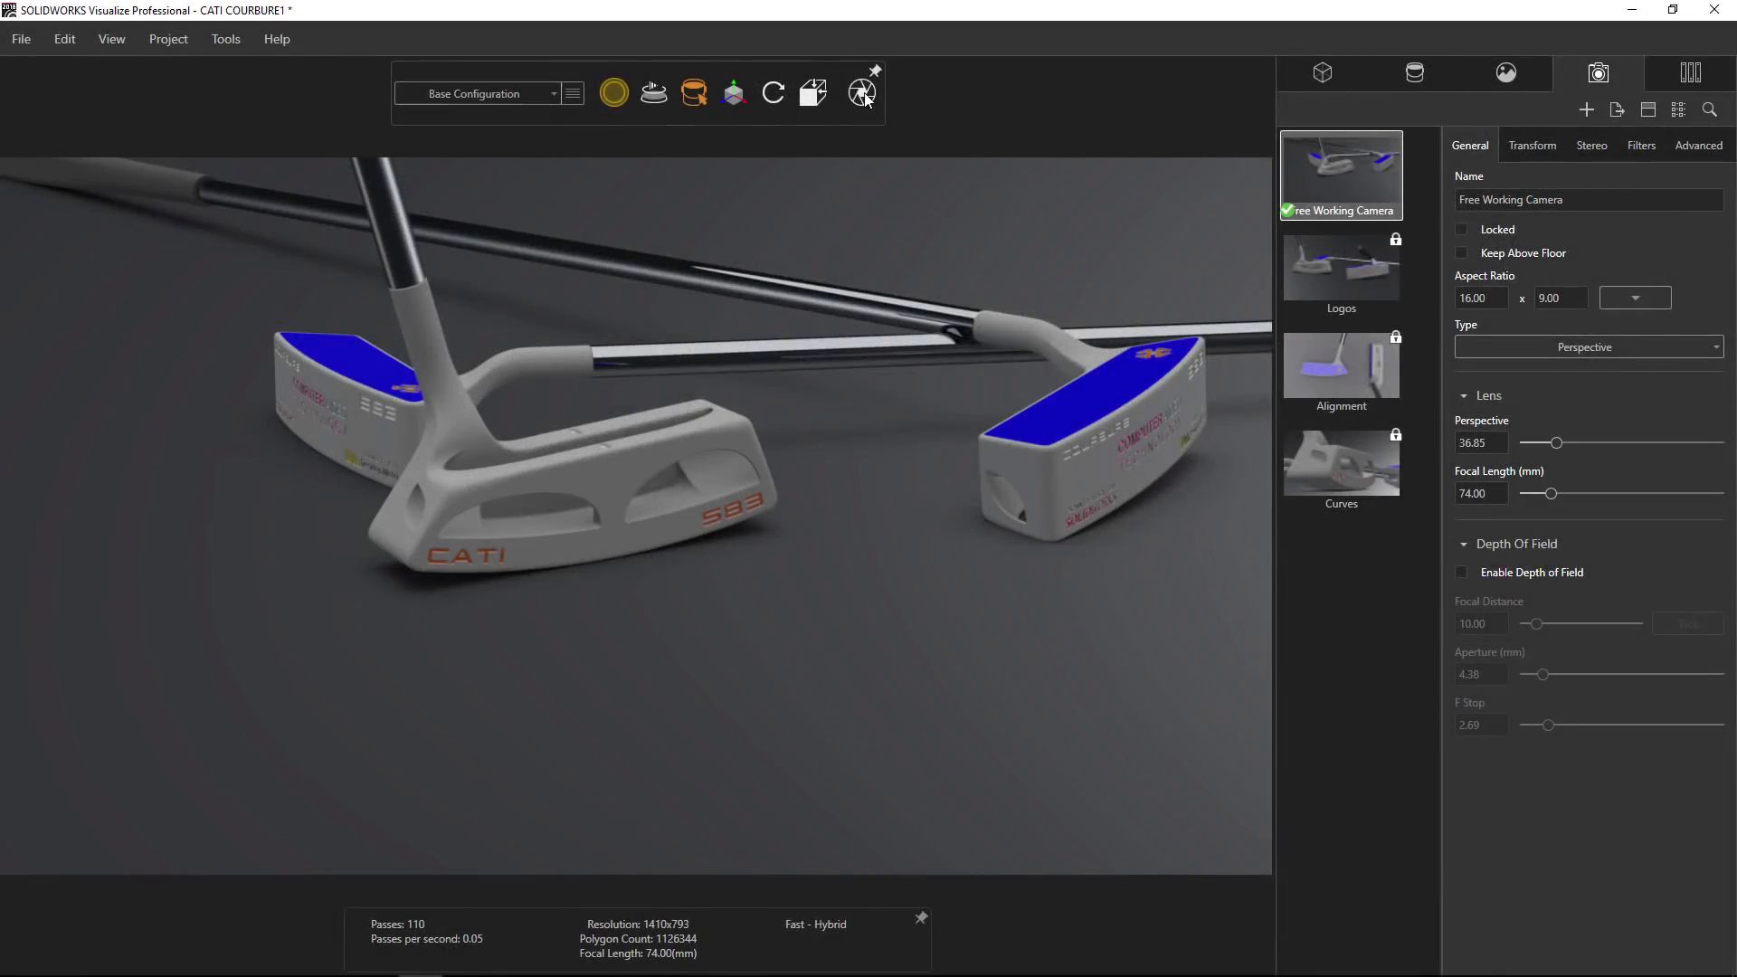
# - Set Output Mode to All Cameras, choose the New Material configuration, and reopen Output Tools
pyautogui.click(862, 92)
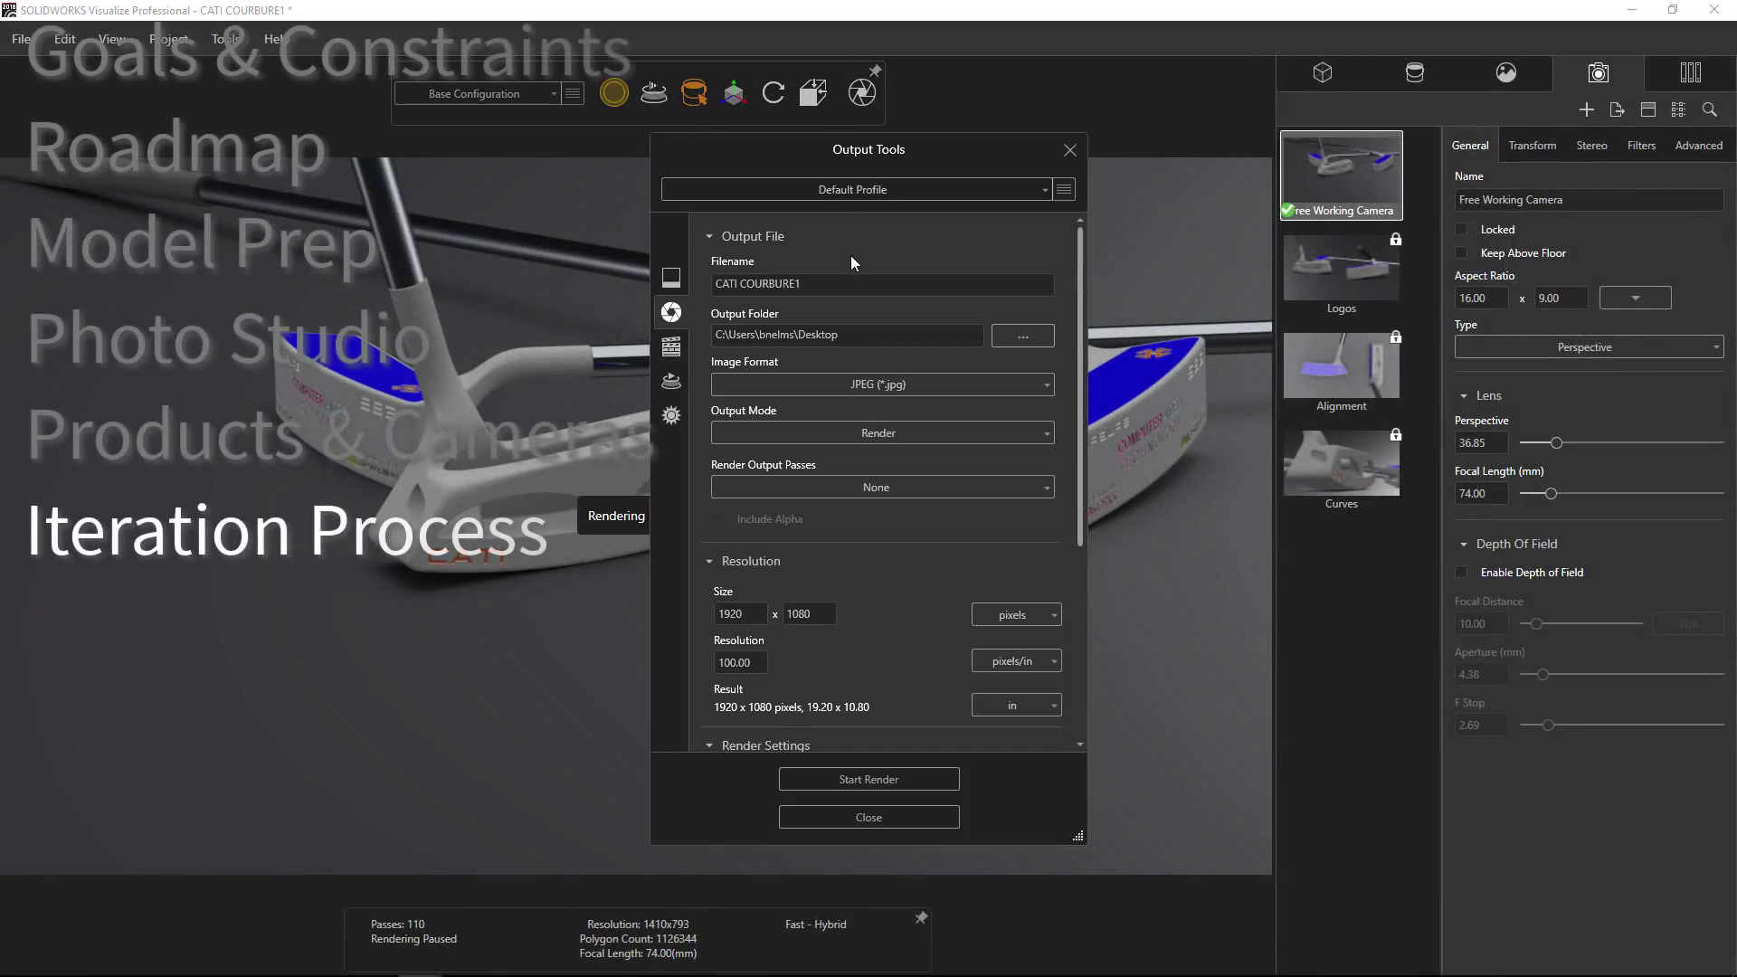
pyautogui.click(839, 428)
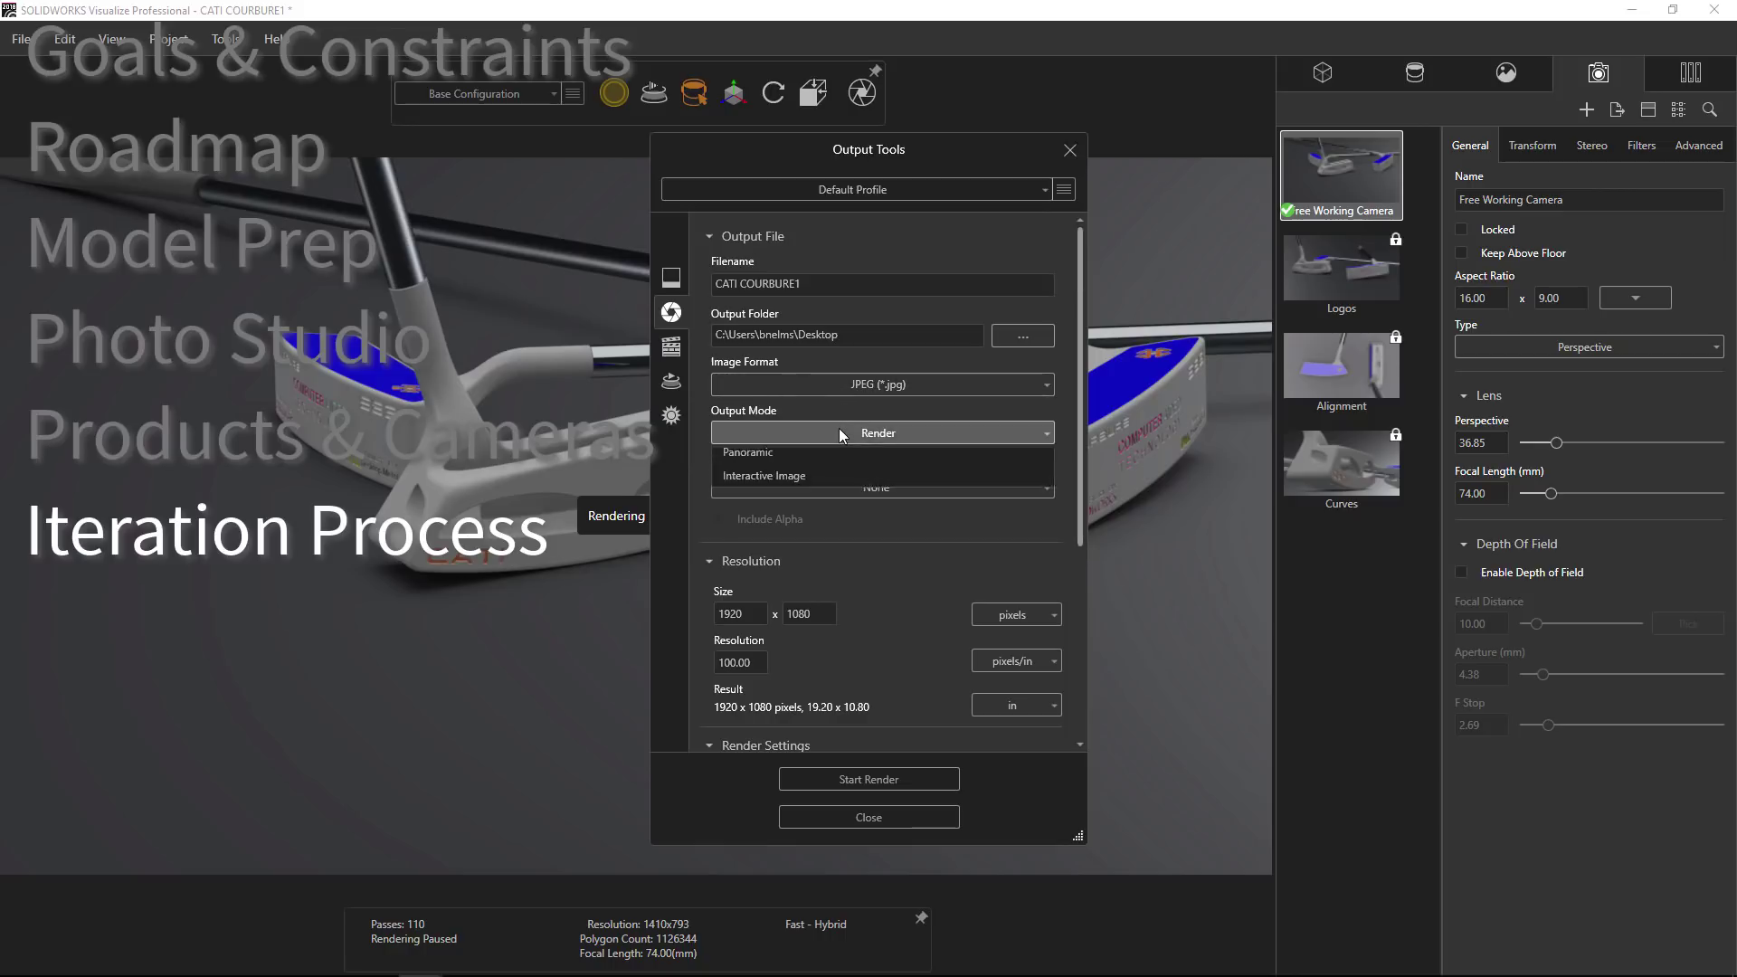
pyautogui.click(838, 486)
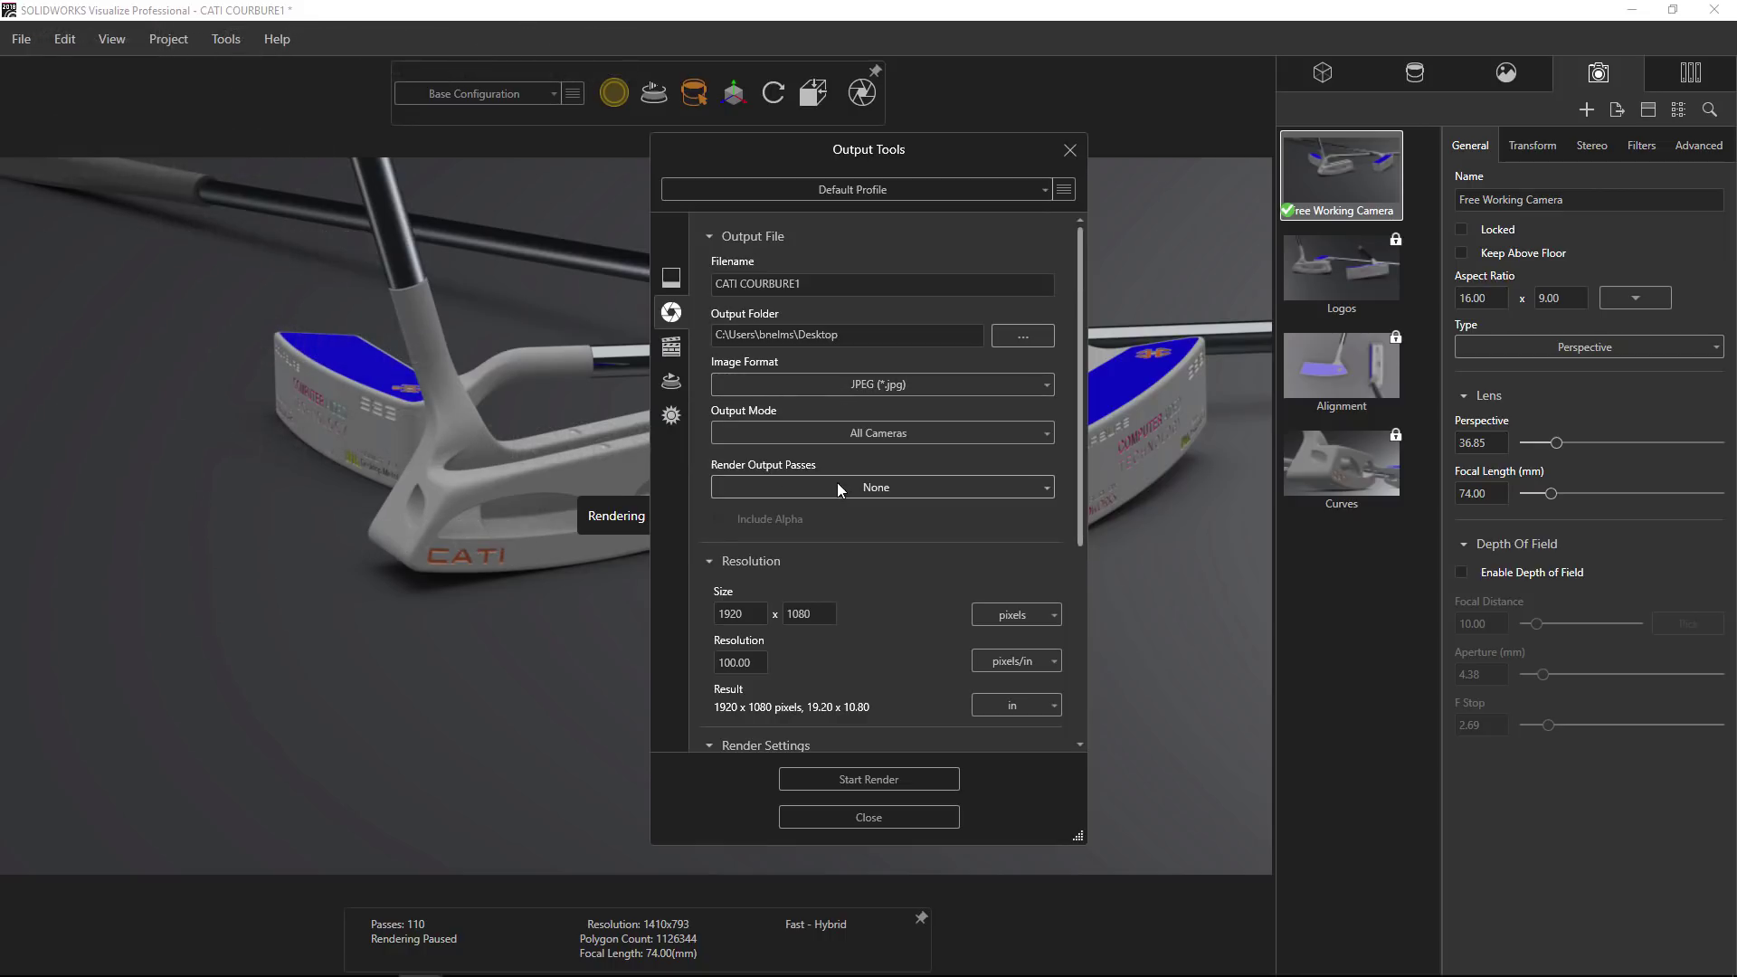
pyautogui.click(551, 94)
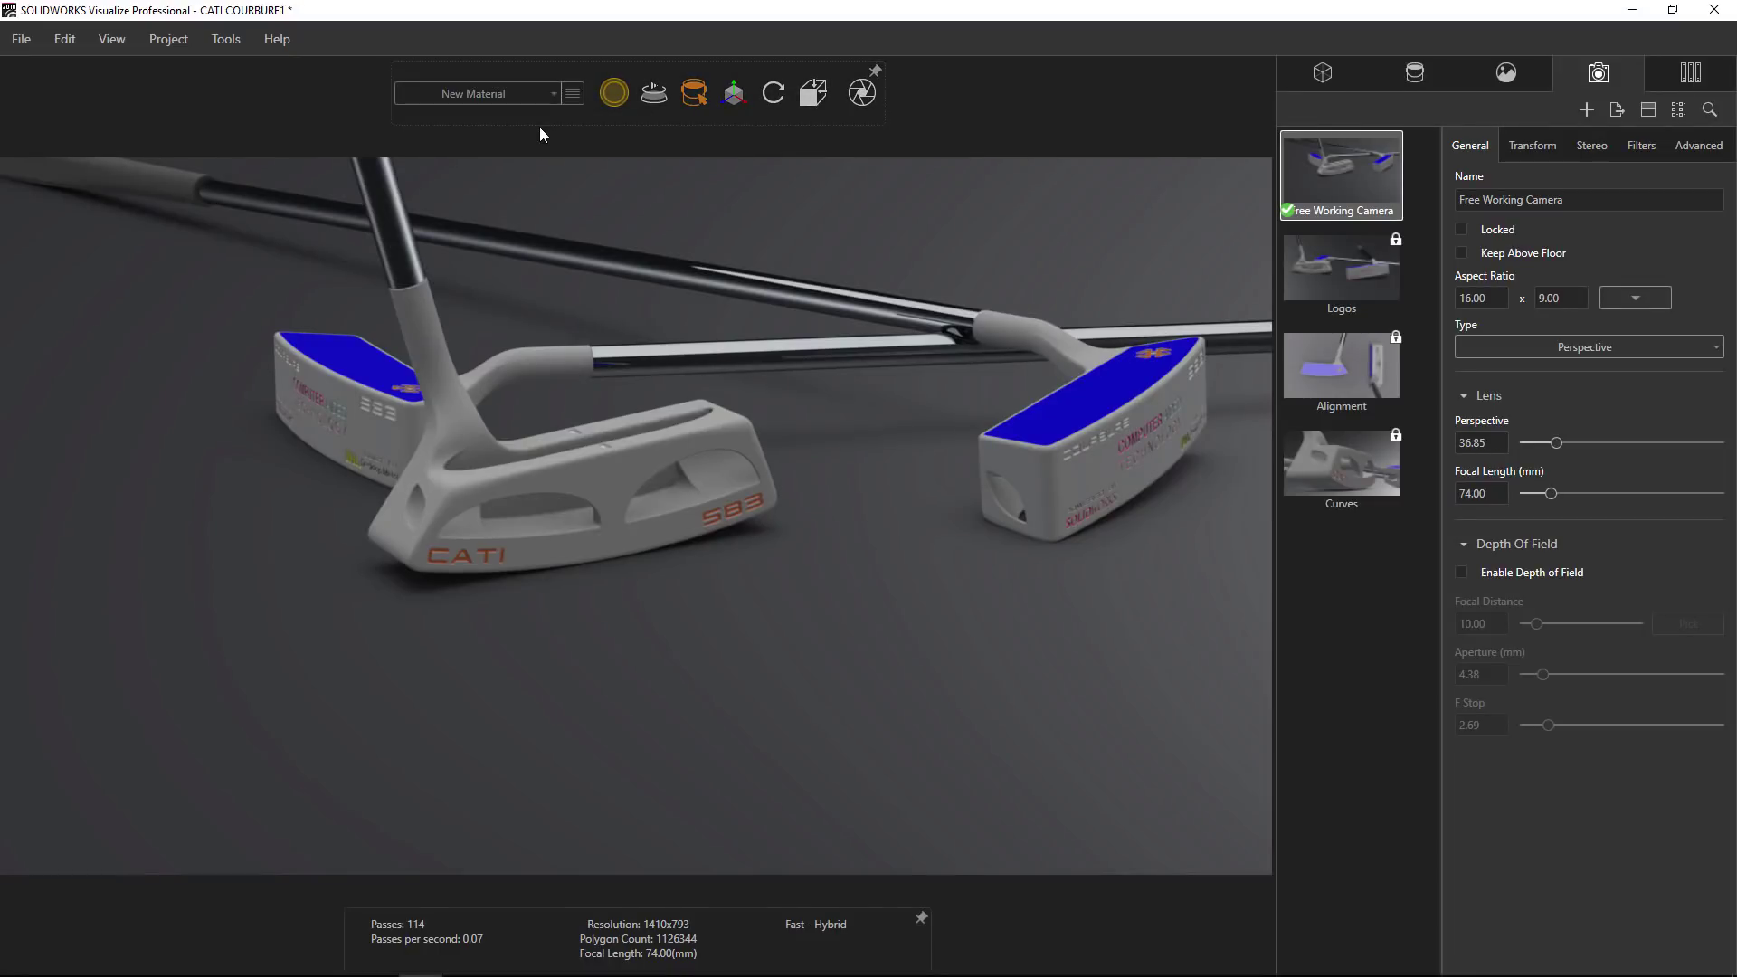
pyautogui.moveTo(796, 107)
pyautogui.hotkey('ctrl', 'r')
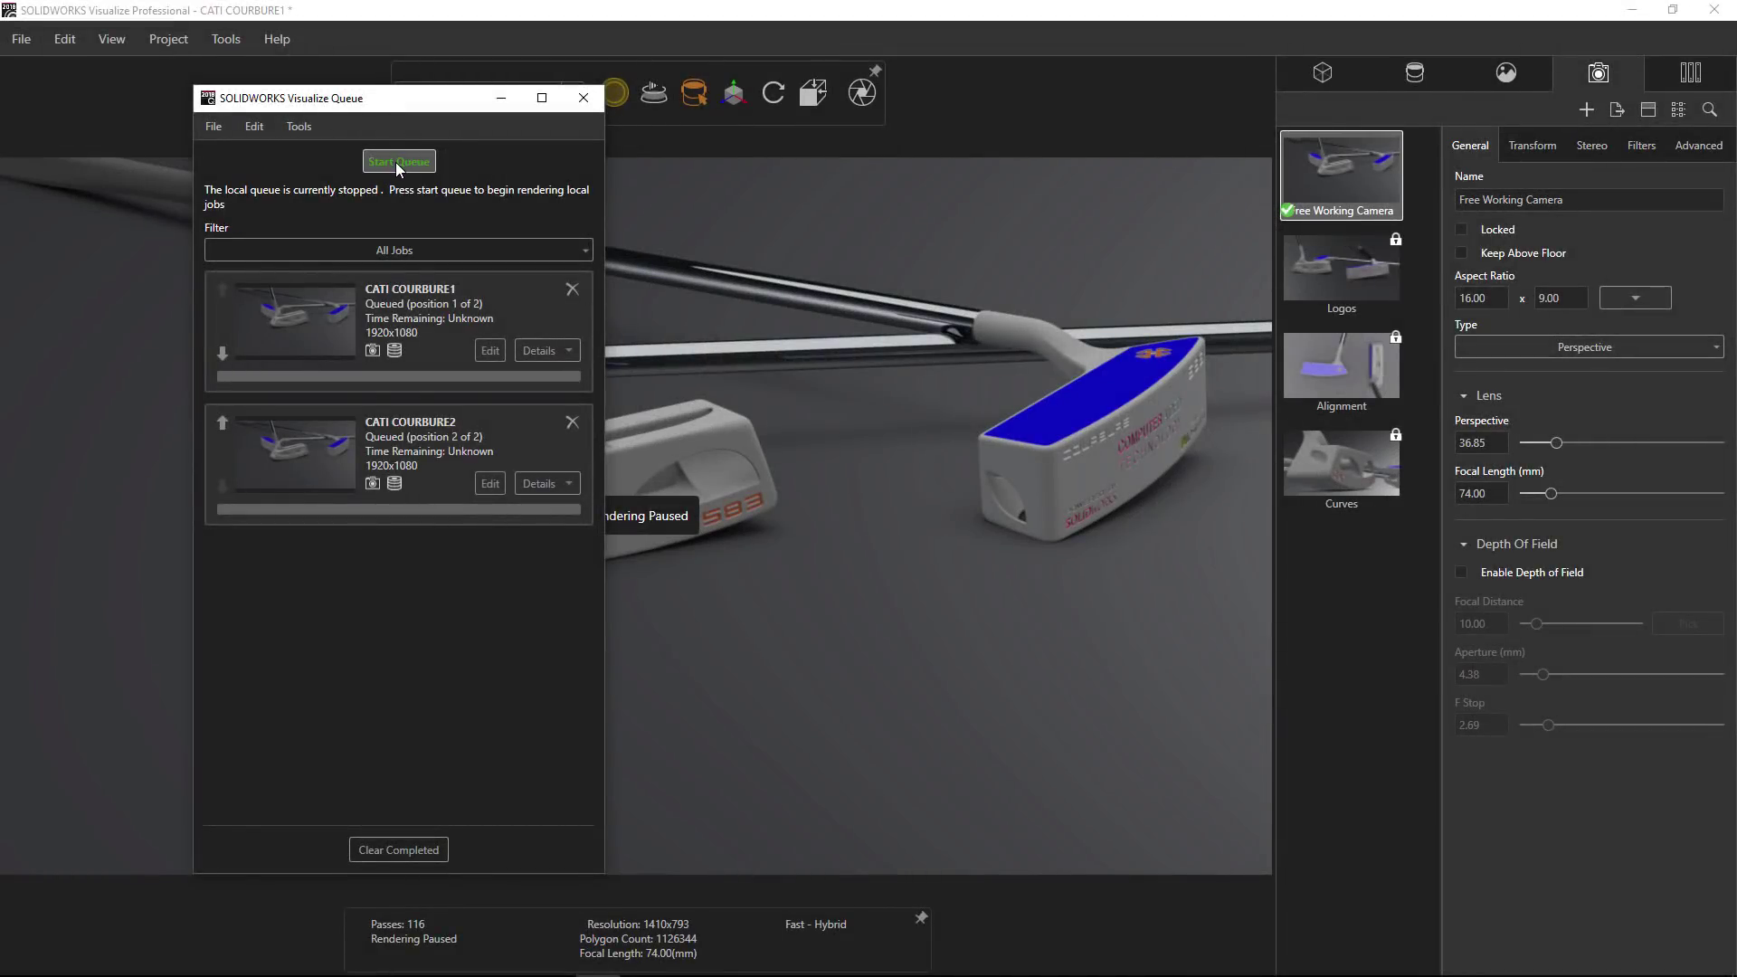
# - Run both queued jobs and reveal the JPEG stills 001–006 in Explorer
pyautogui.click(395, 161)
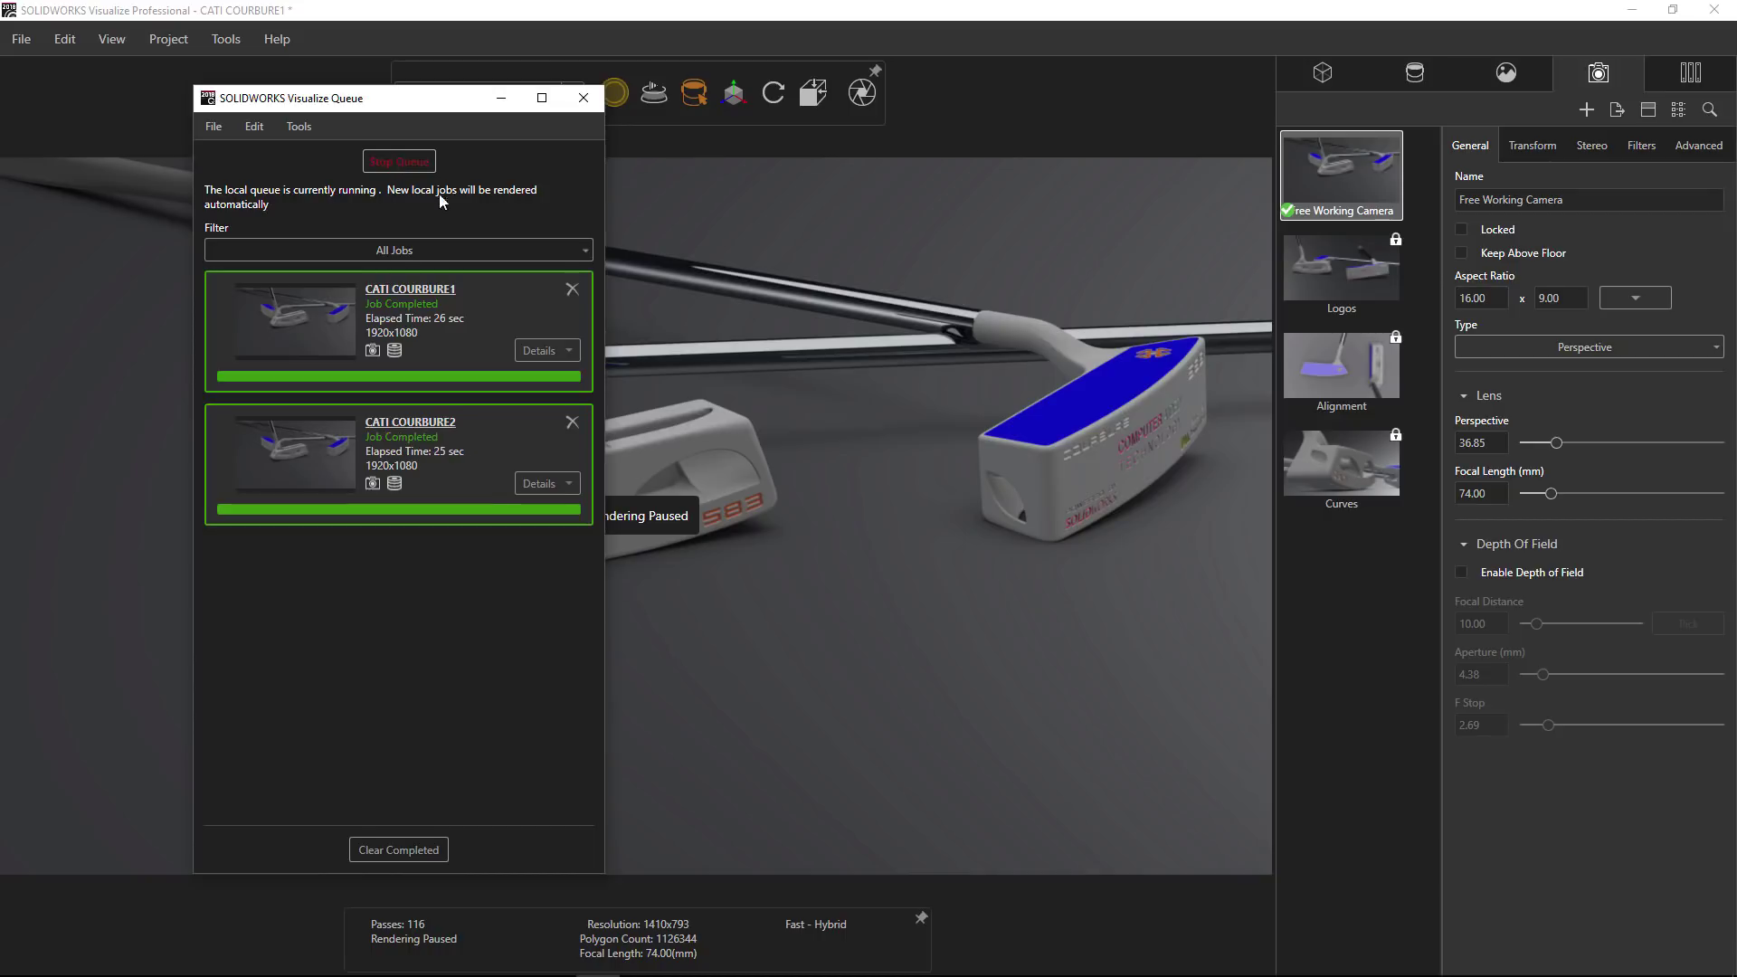
pyautogui.click(645, 417)
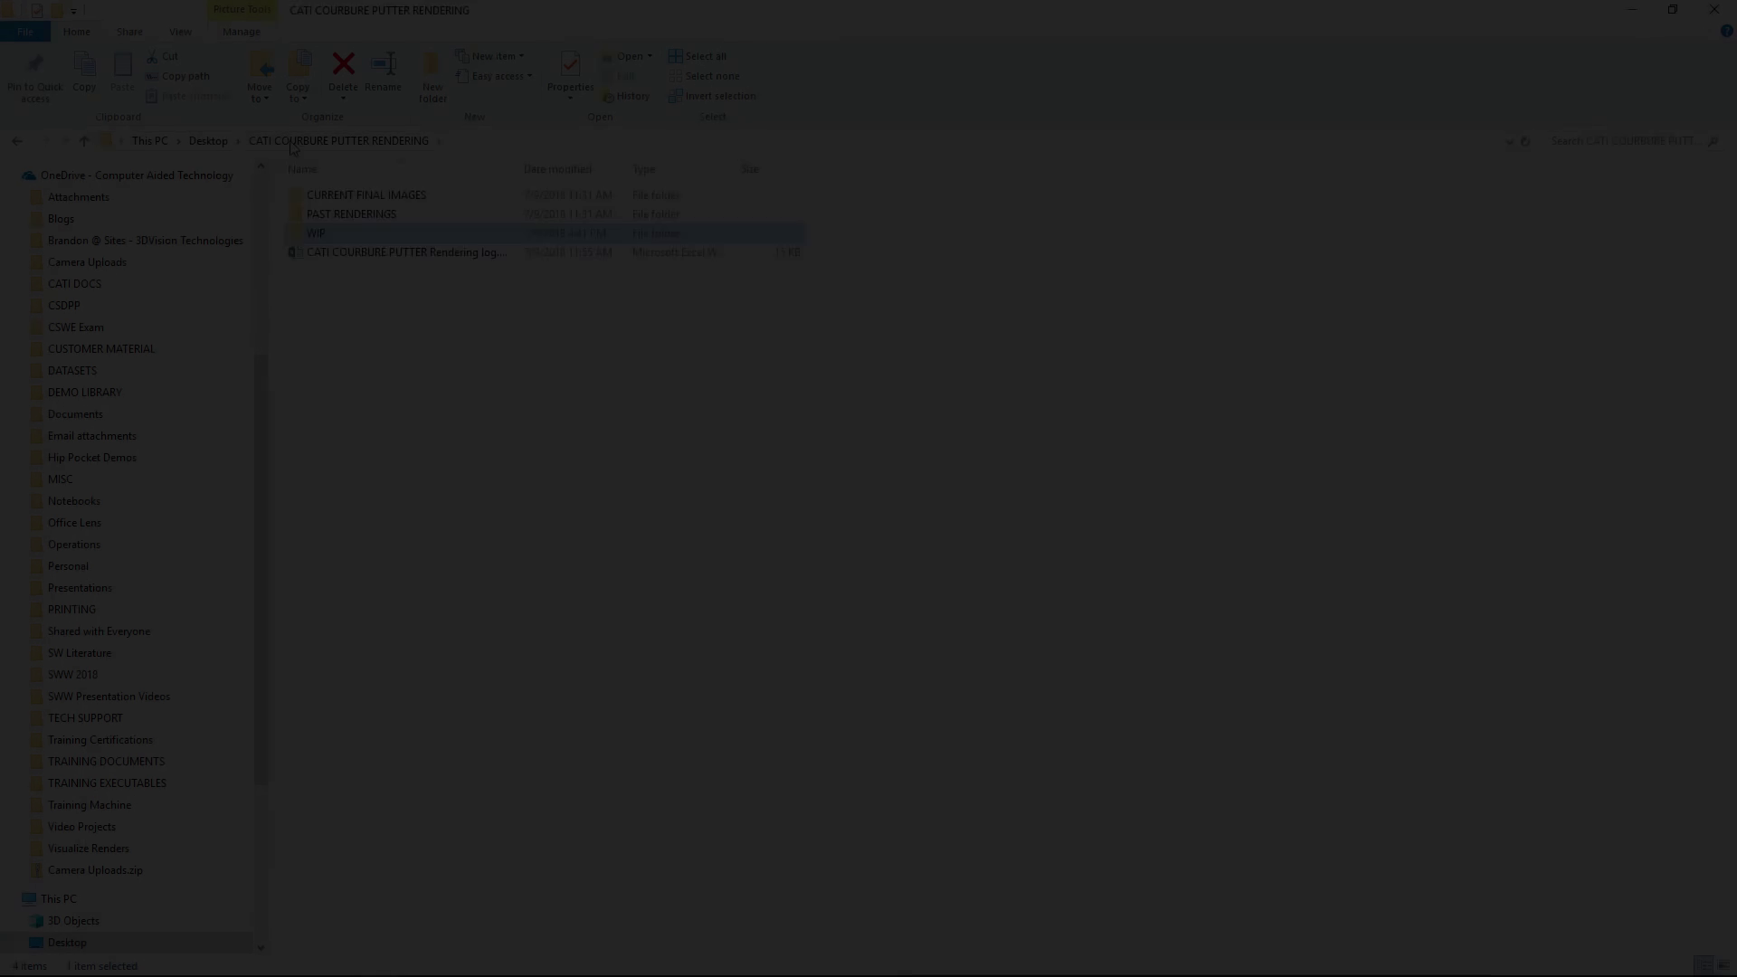
# - Open the CATI COURBURE PUTTER rendering log and enter cameras Alignment, Curves and Logos
pyautogui.doubleClick(328, 254)
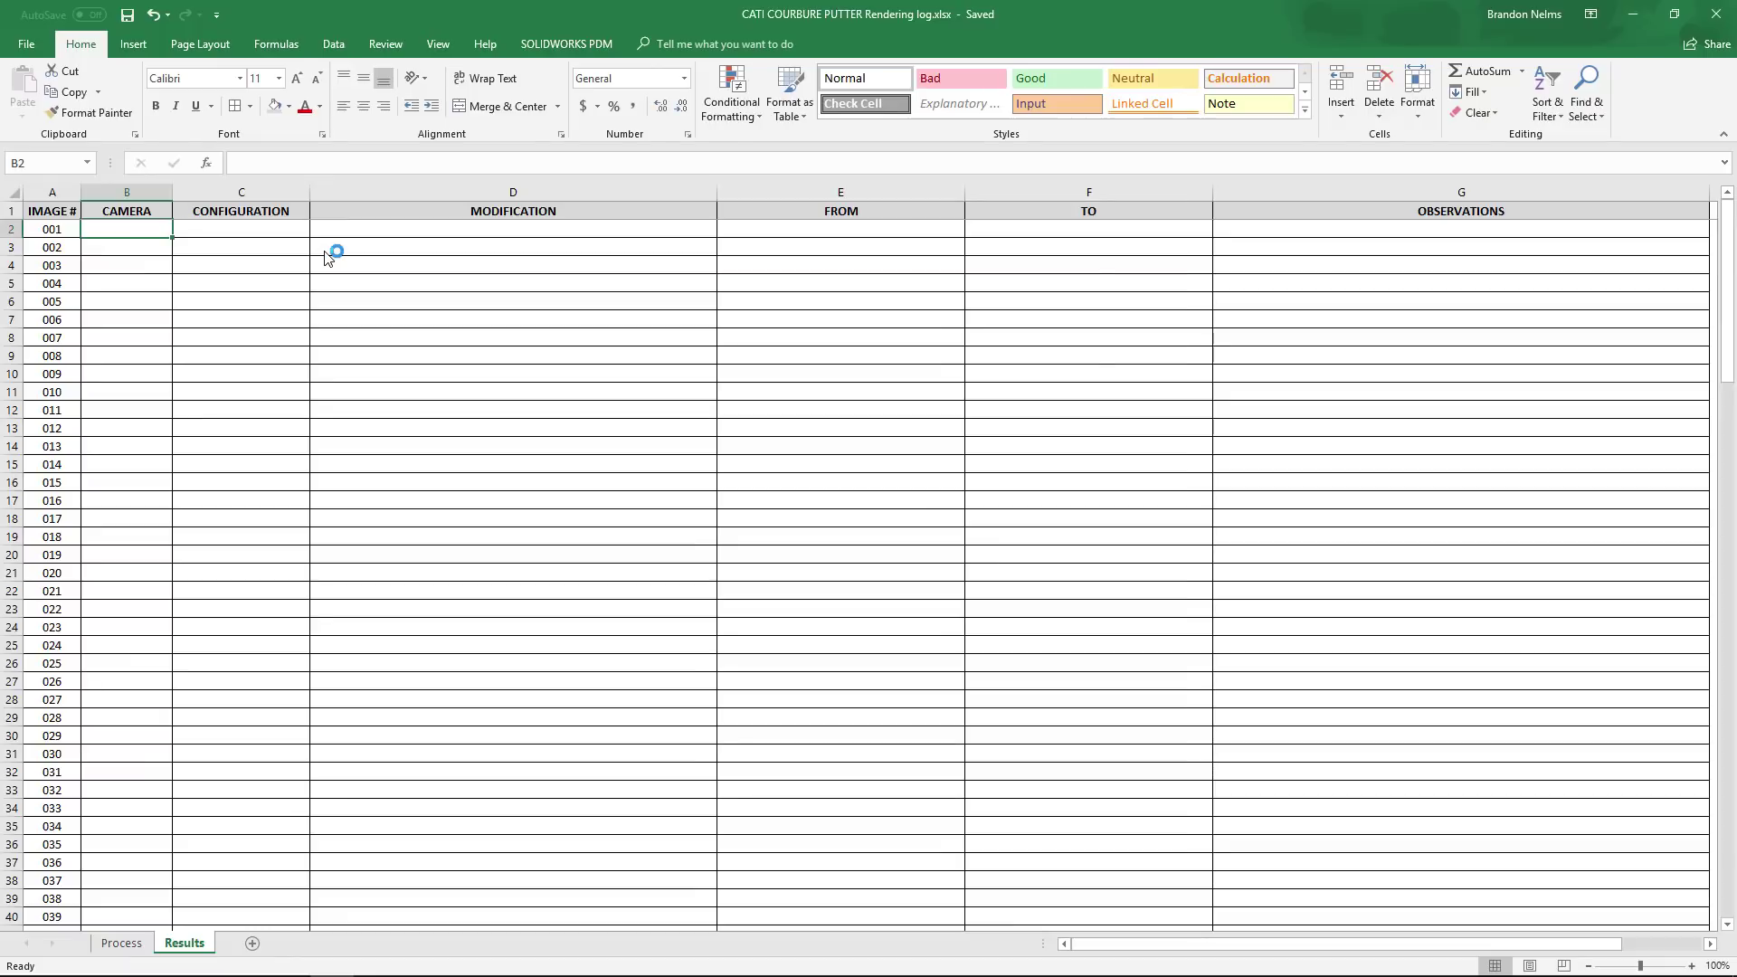
pyautogui.write('Alignment')
pyautogui.press('Return')
pyautogui.write('Curves')
pyautogui.press('Return')
pyautogui.write('Logos')
# - Fill the configuration column with Default and New Material entries
pyautogui.press('Return')
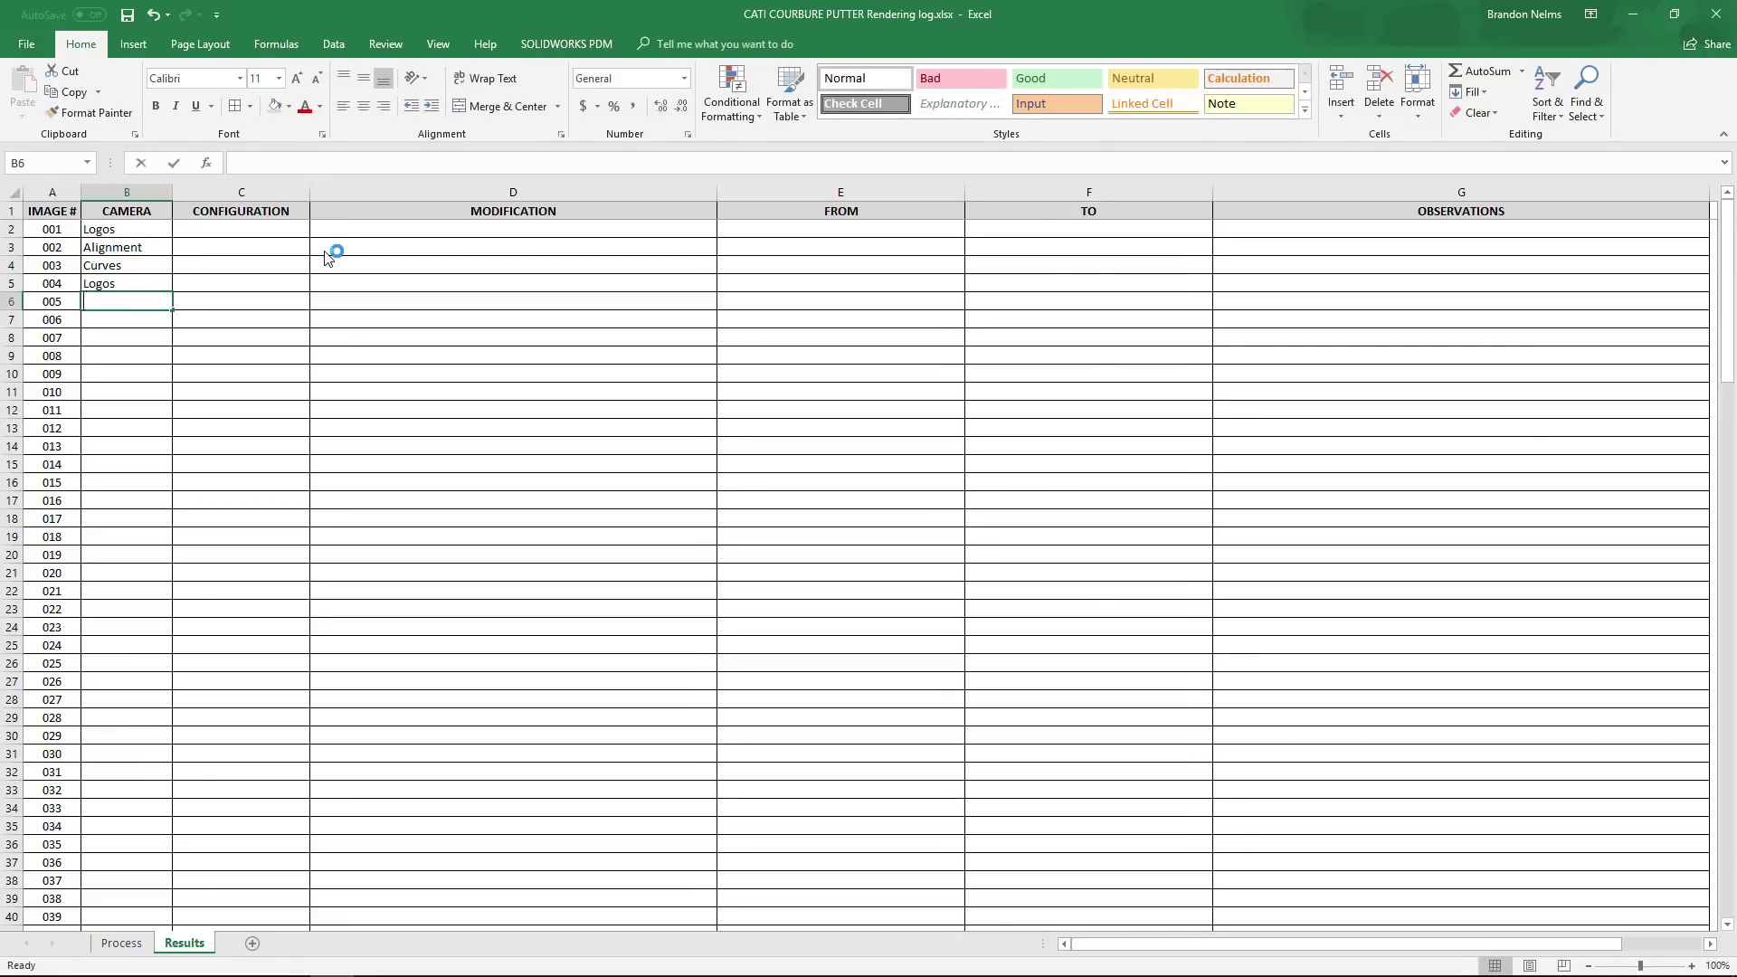
pyautogui.click(288, 235)
pyautogui.write('Default')
# - Enter 'Batch Render Configuration Test' style labels in the modification column
pyautogui.press('Return')
pyautogui.write('Default')
pyautogui.press('Return')
pyautogui.write('Default')
pyautogui.press('Return')
pyautogui.write('New Material')
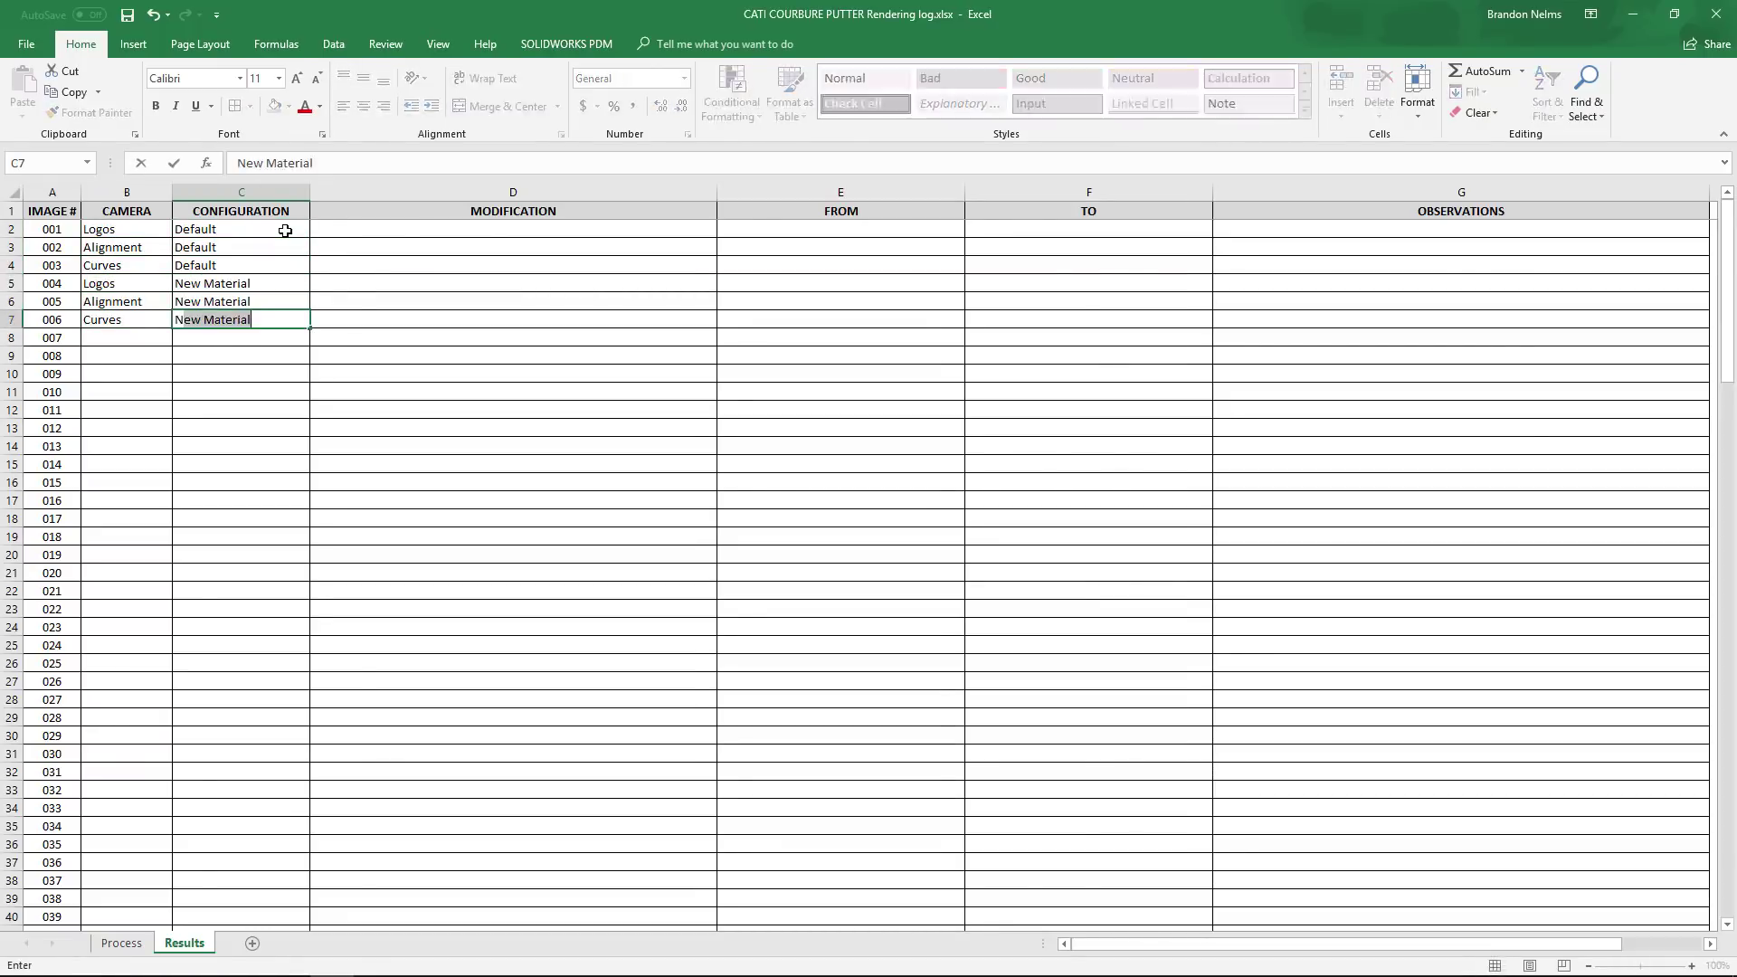
pyautogui.click(490, 228)
pyautogui.write('Batch')
pyautogui.press('Return')
pyautogui.write('B')
pyautogui.press('Return')
pyautogui.write('Batch Ren')
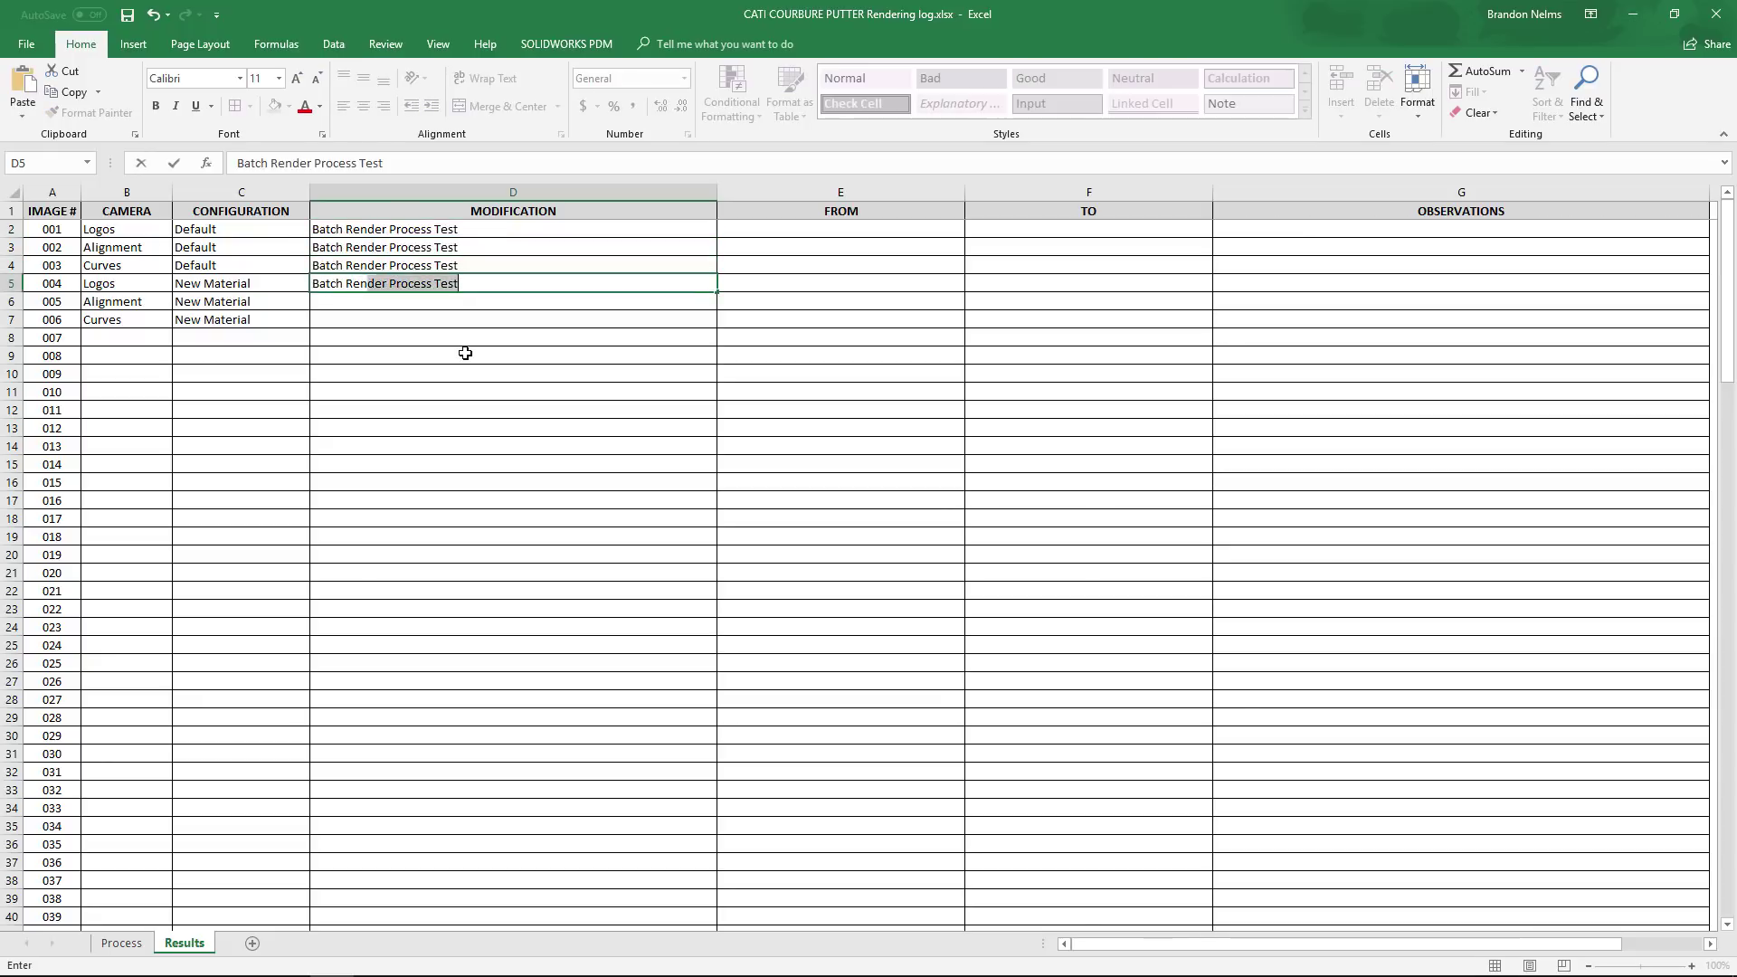
pyautogui.write('der Configuration Test')
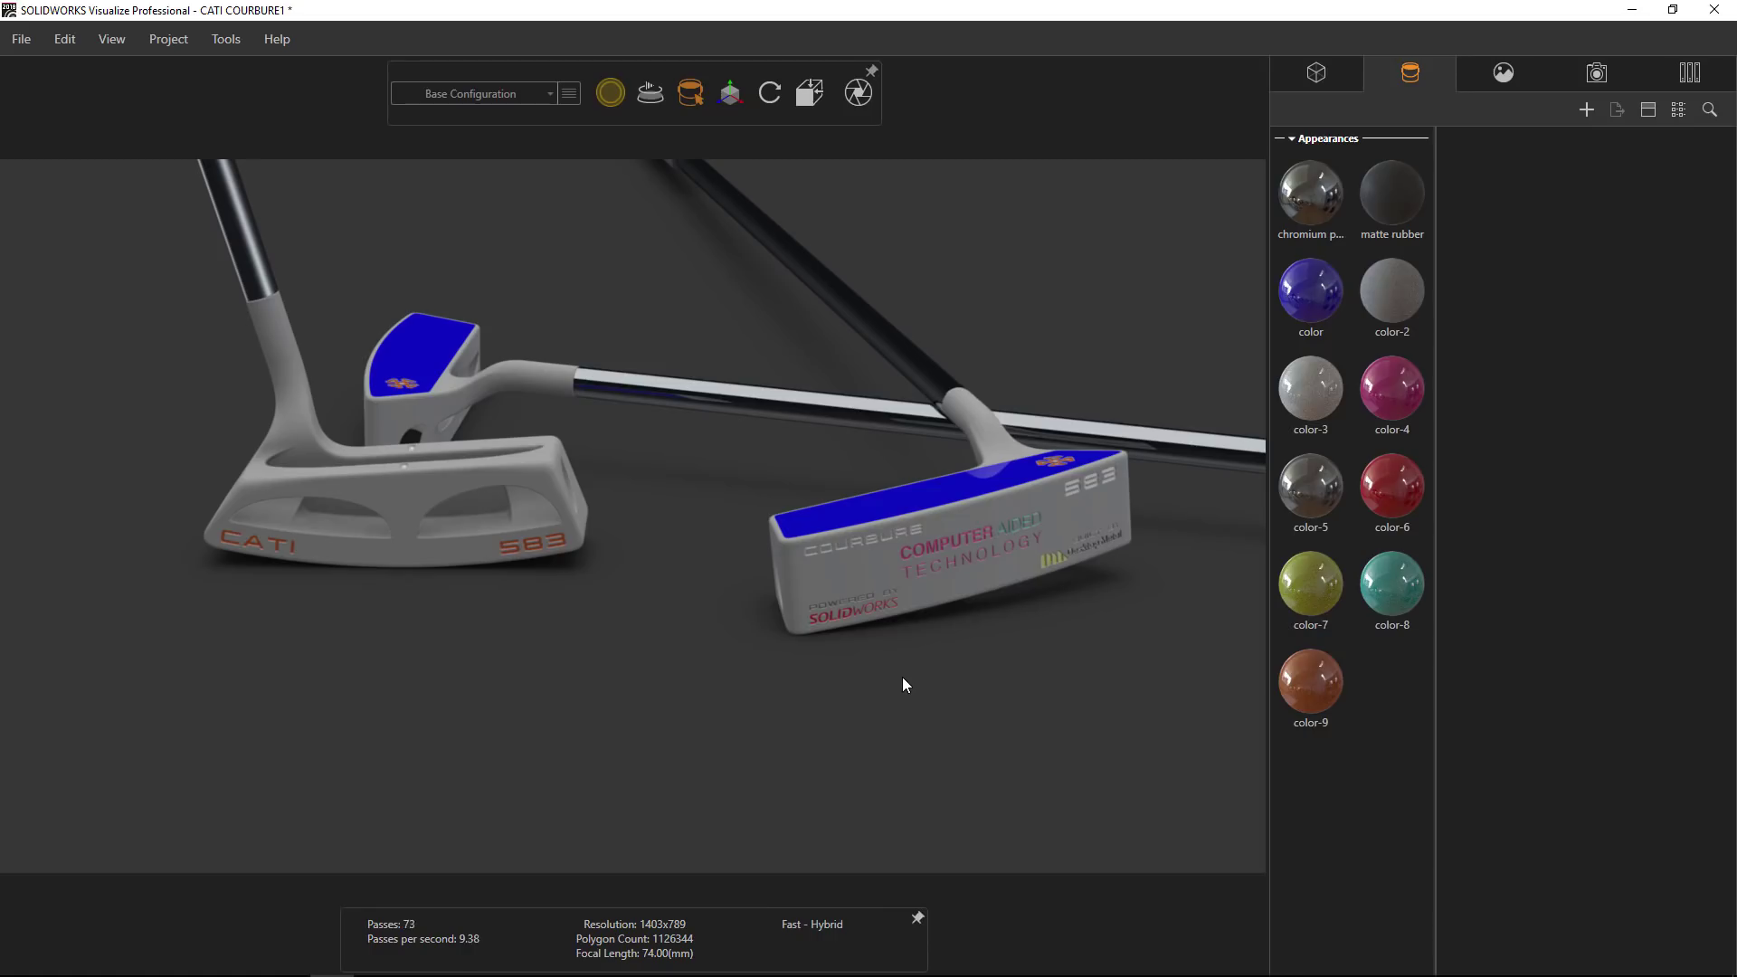
# - Apply the Precious Metal White Blasted Gold appearance to the right putter
pyautogui.click(1665, 76)
pyautogui.click(1538, 144)
pyautogui.click(1553, 244)
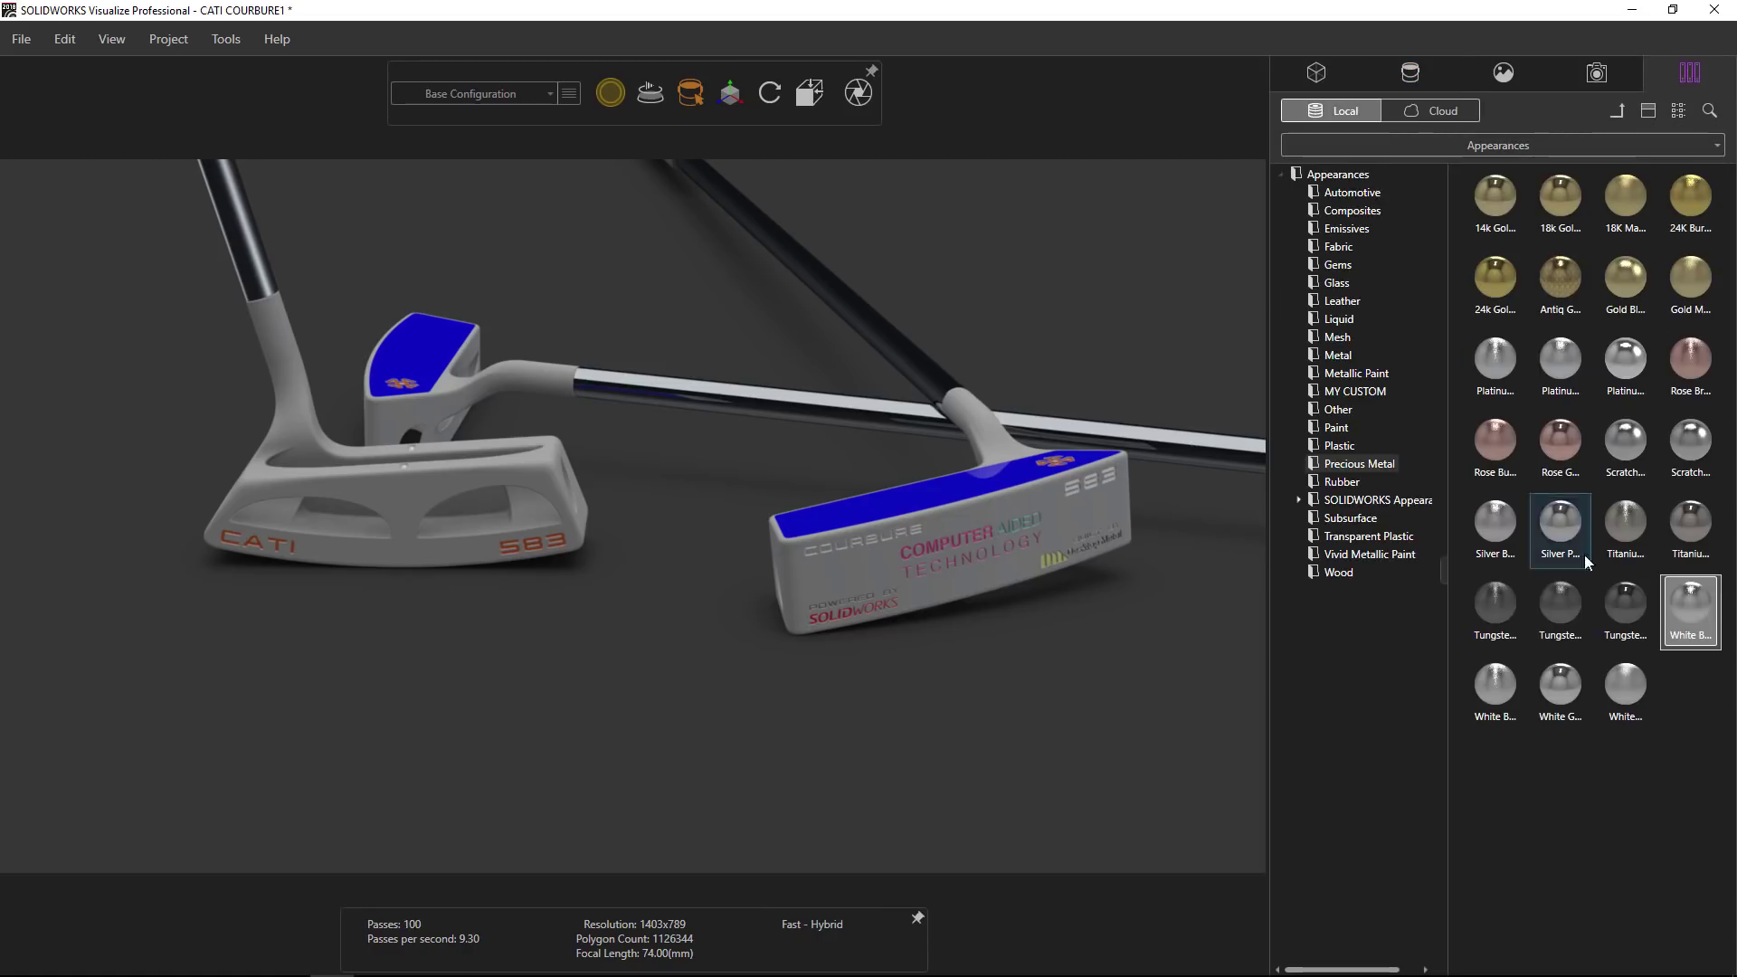
pyautogui.moveTo(1690, 606); pyautogui.dragTo(989, 433)
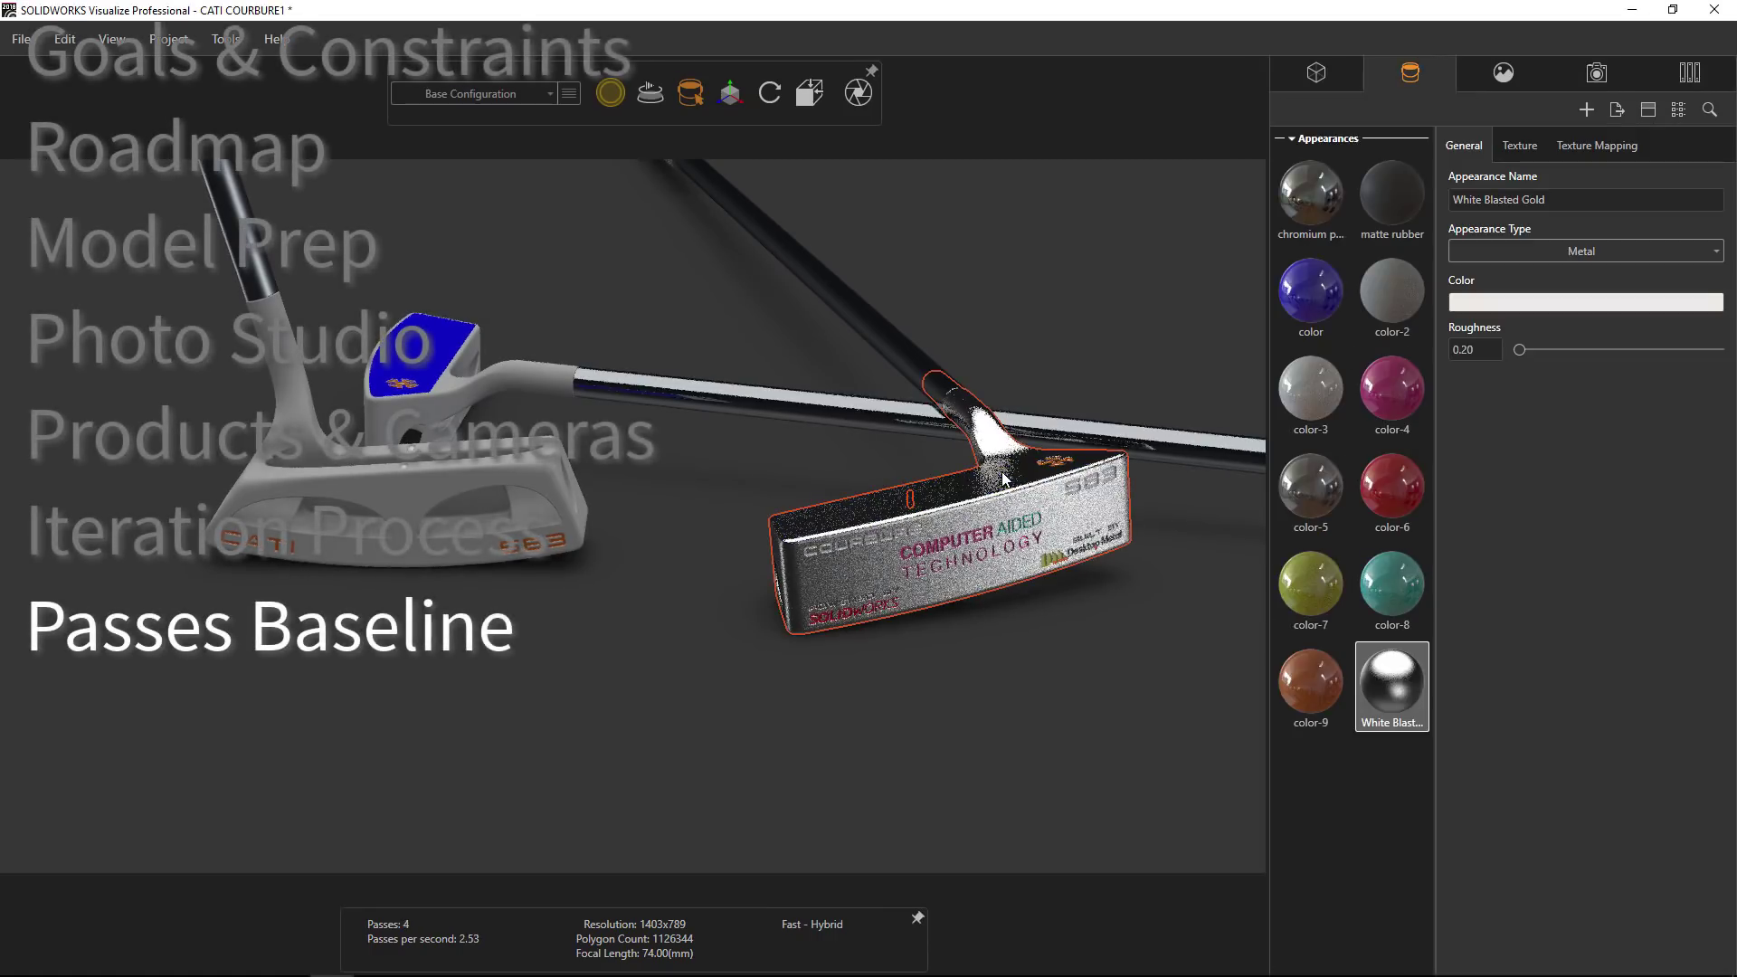
# - Apply a chrome appearance from the cloud Metal library to the putter shaft
pyautogui.click(1689, 71)
pyautogui.click(1448, 111)
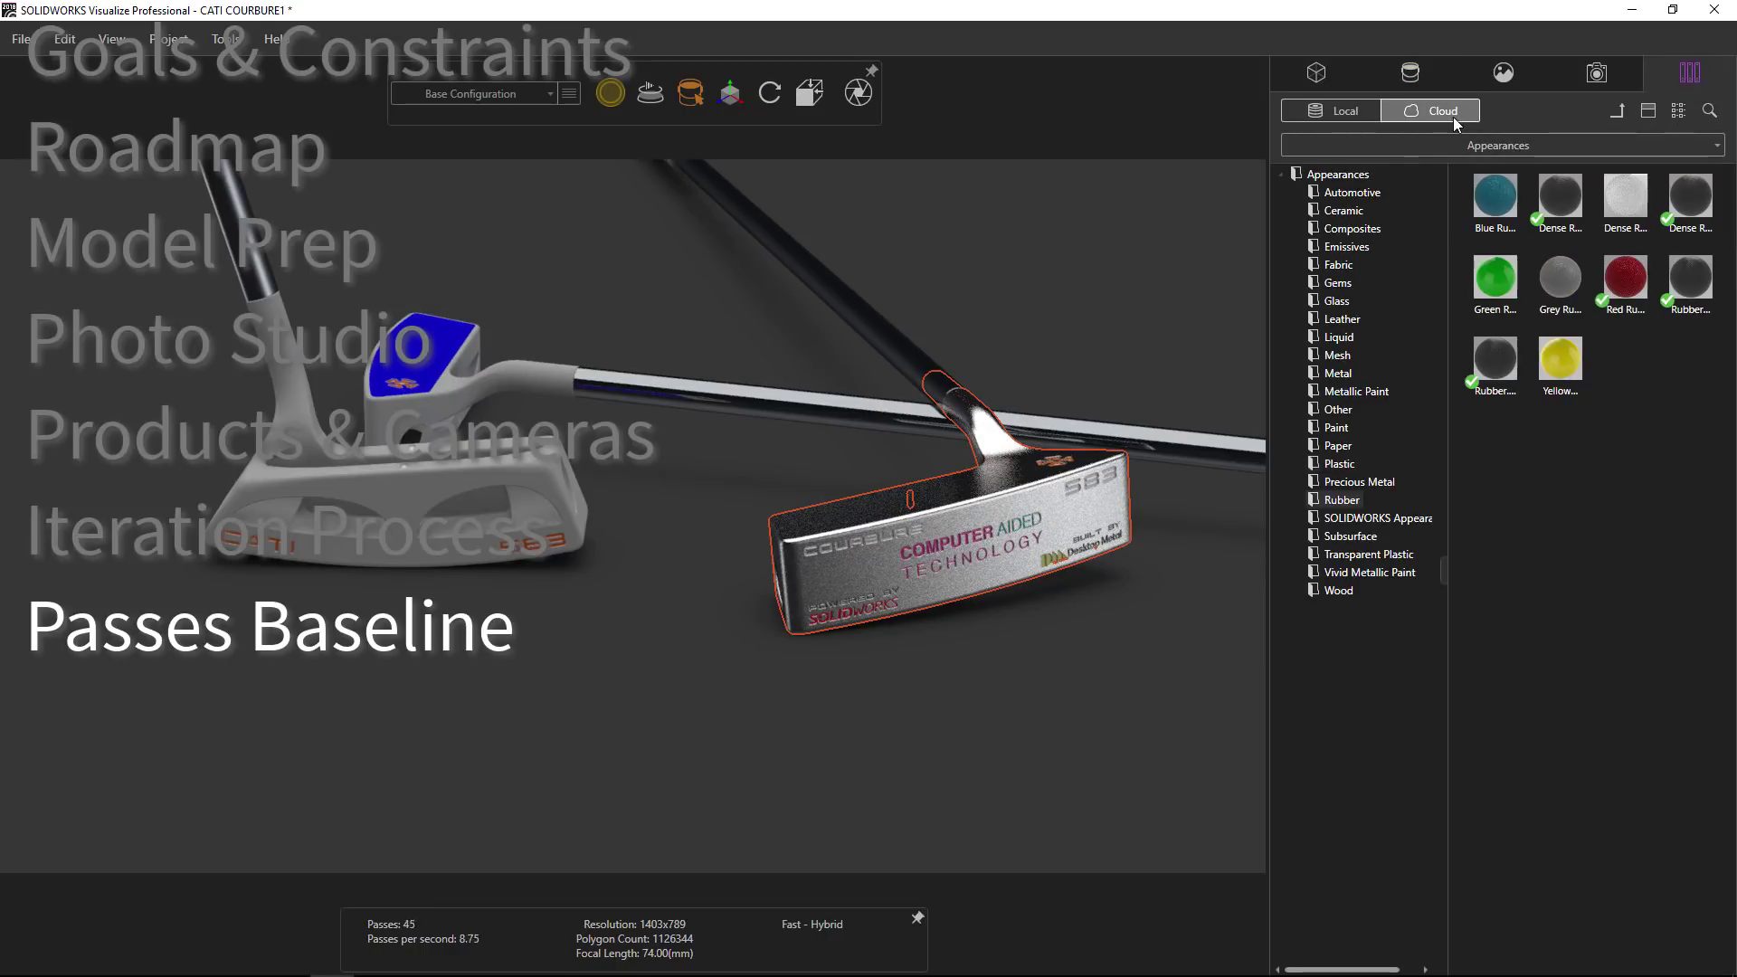
pyautogui.click(1339, 372)
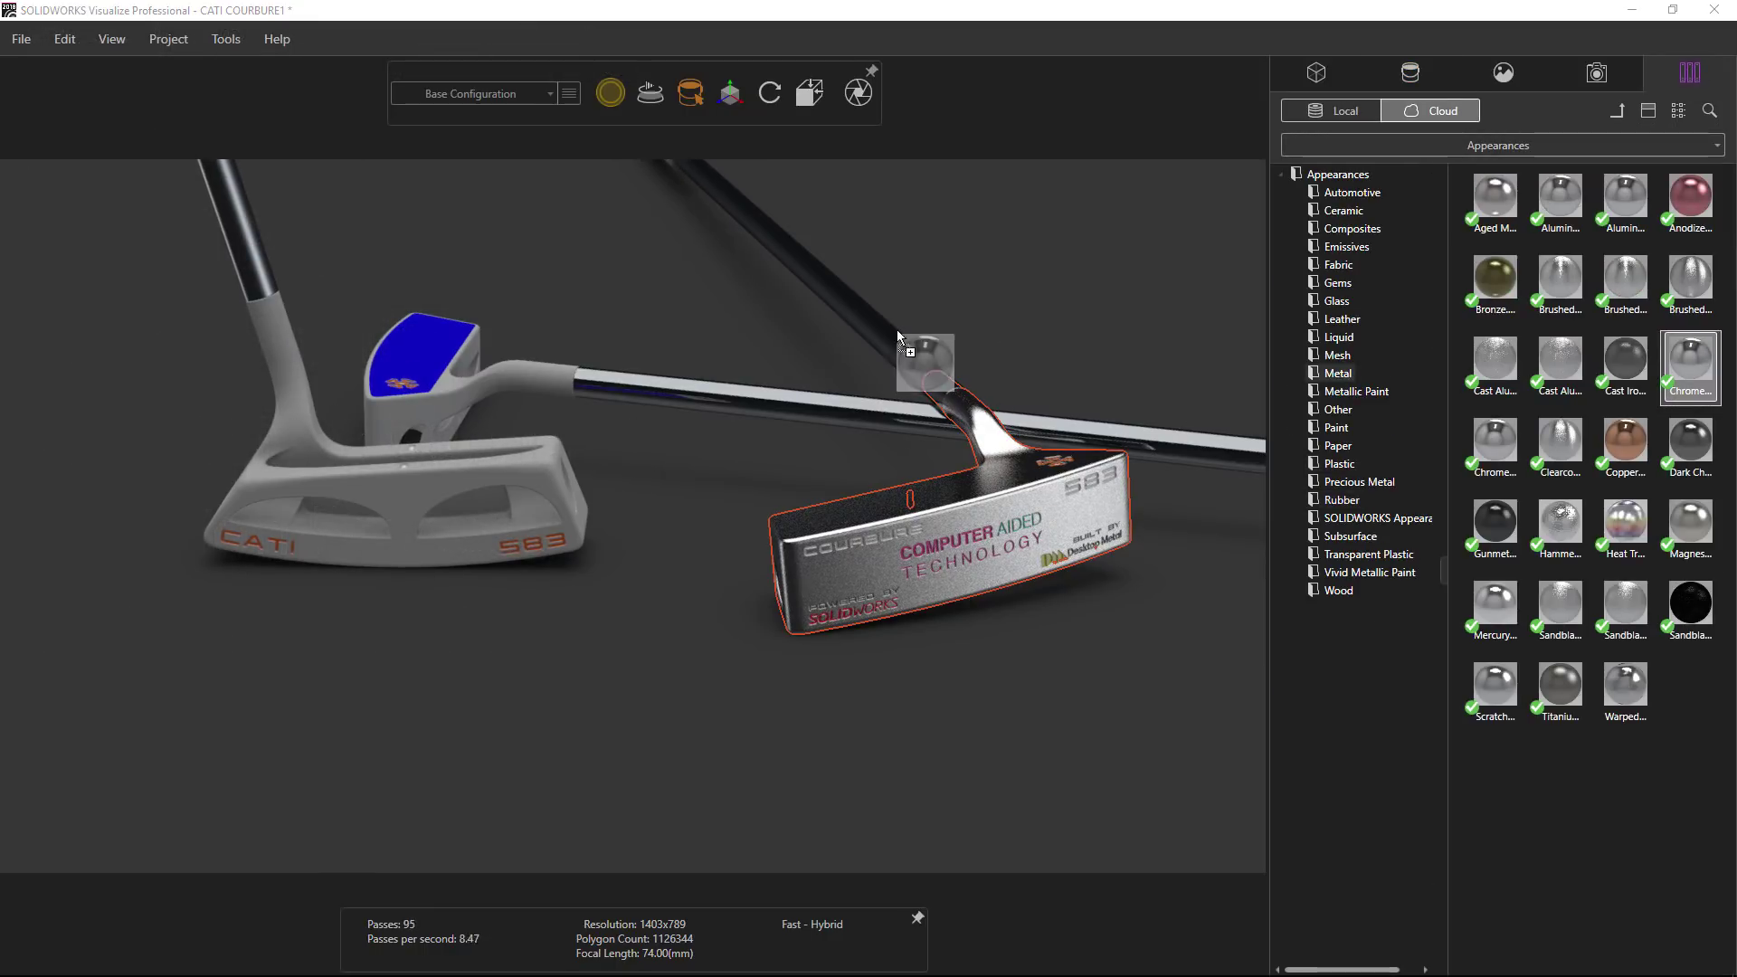
pyautogui.moveTo(898, 331); pyautogui.dragTo(886, 347)
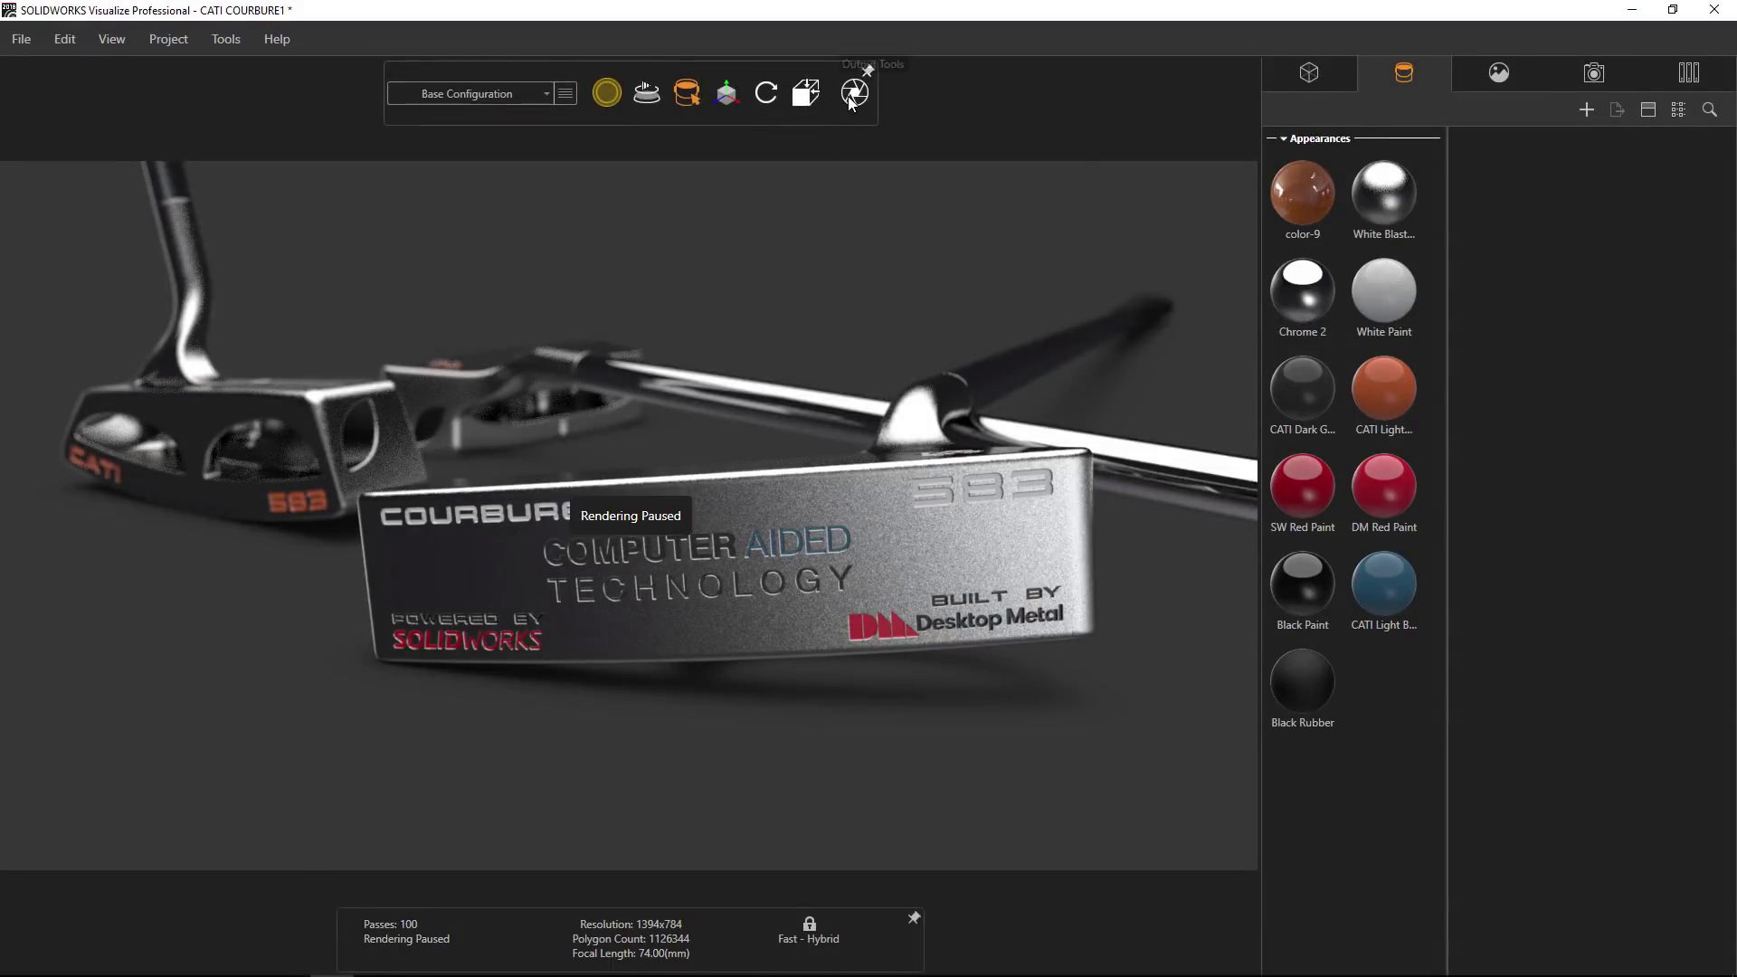
# - Send render jobs from 100 to 5000 passes to the queue and run them
pyautogui.click(853, 94)
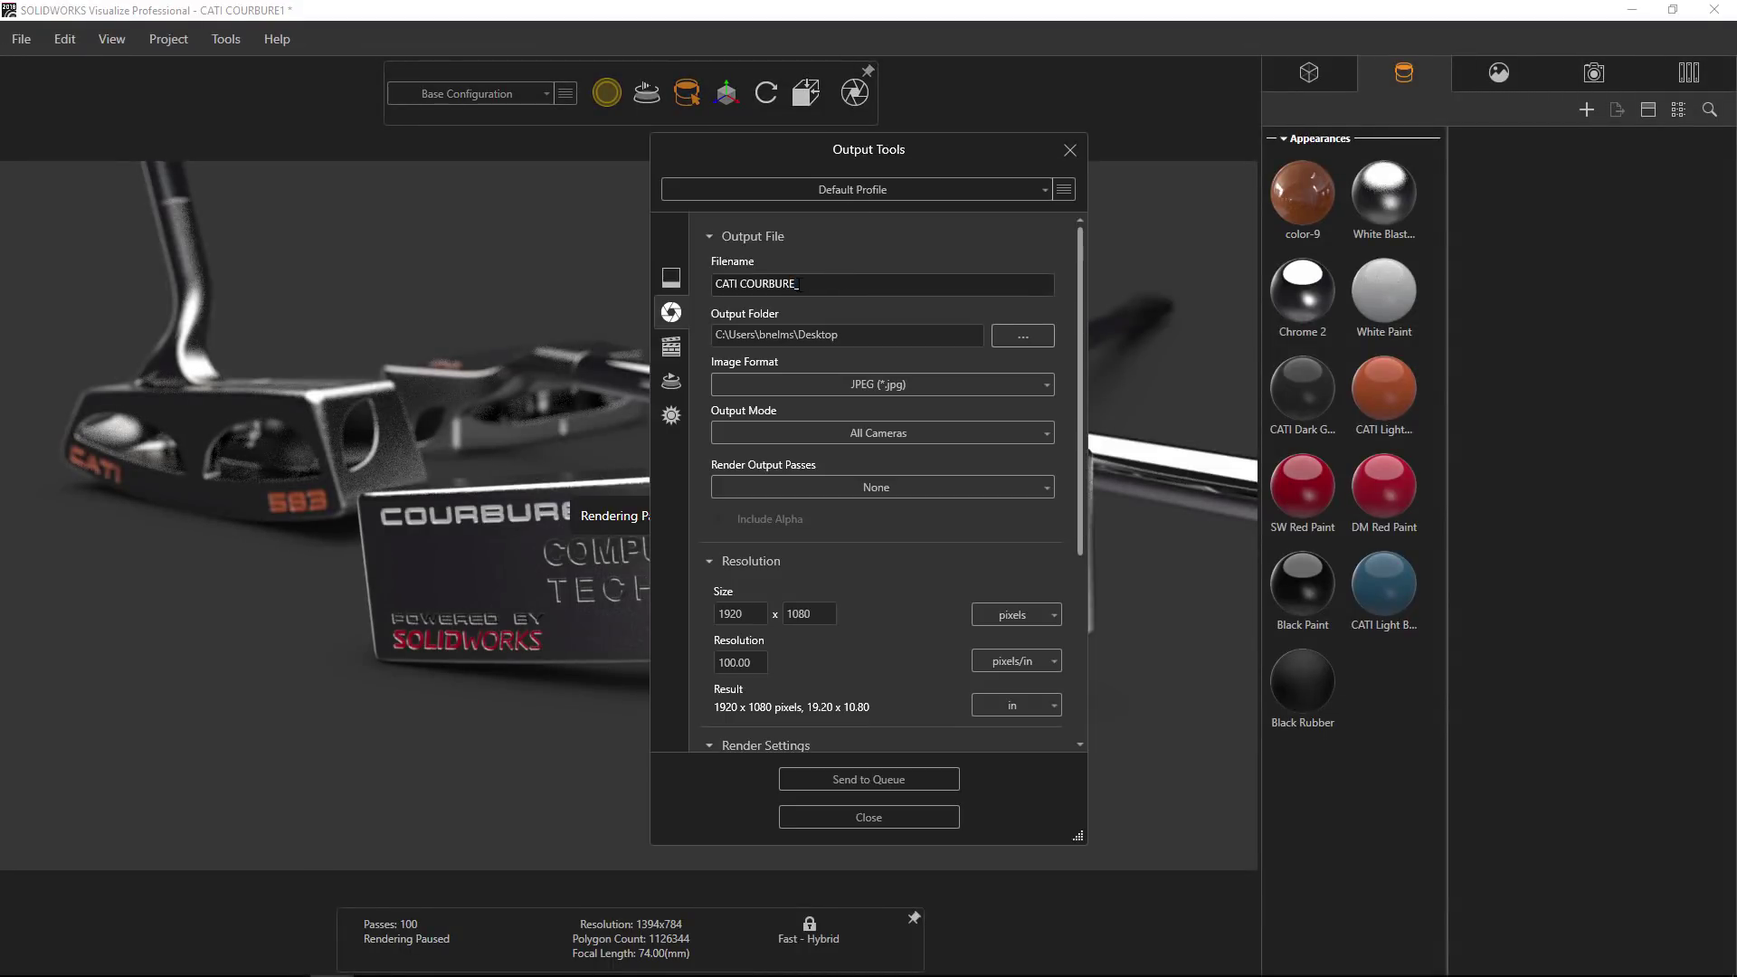
pyautogui.scroll(-5, 1060, 434)
pyautogui.scroll(-5, 1072, 482)
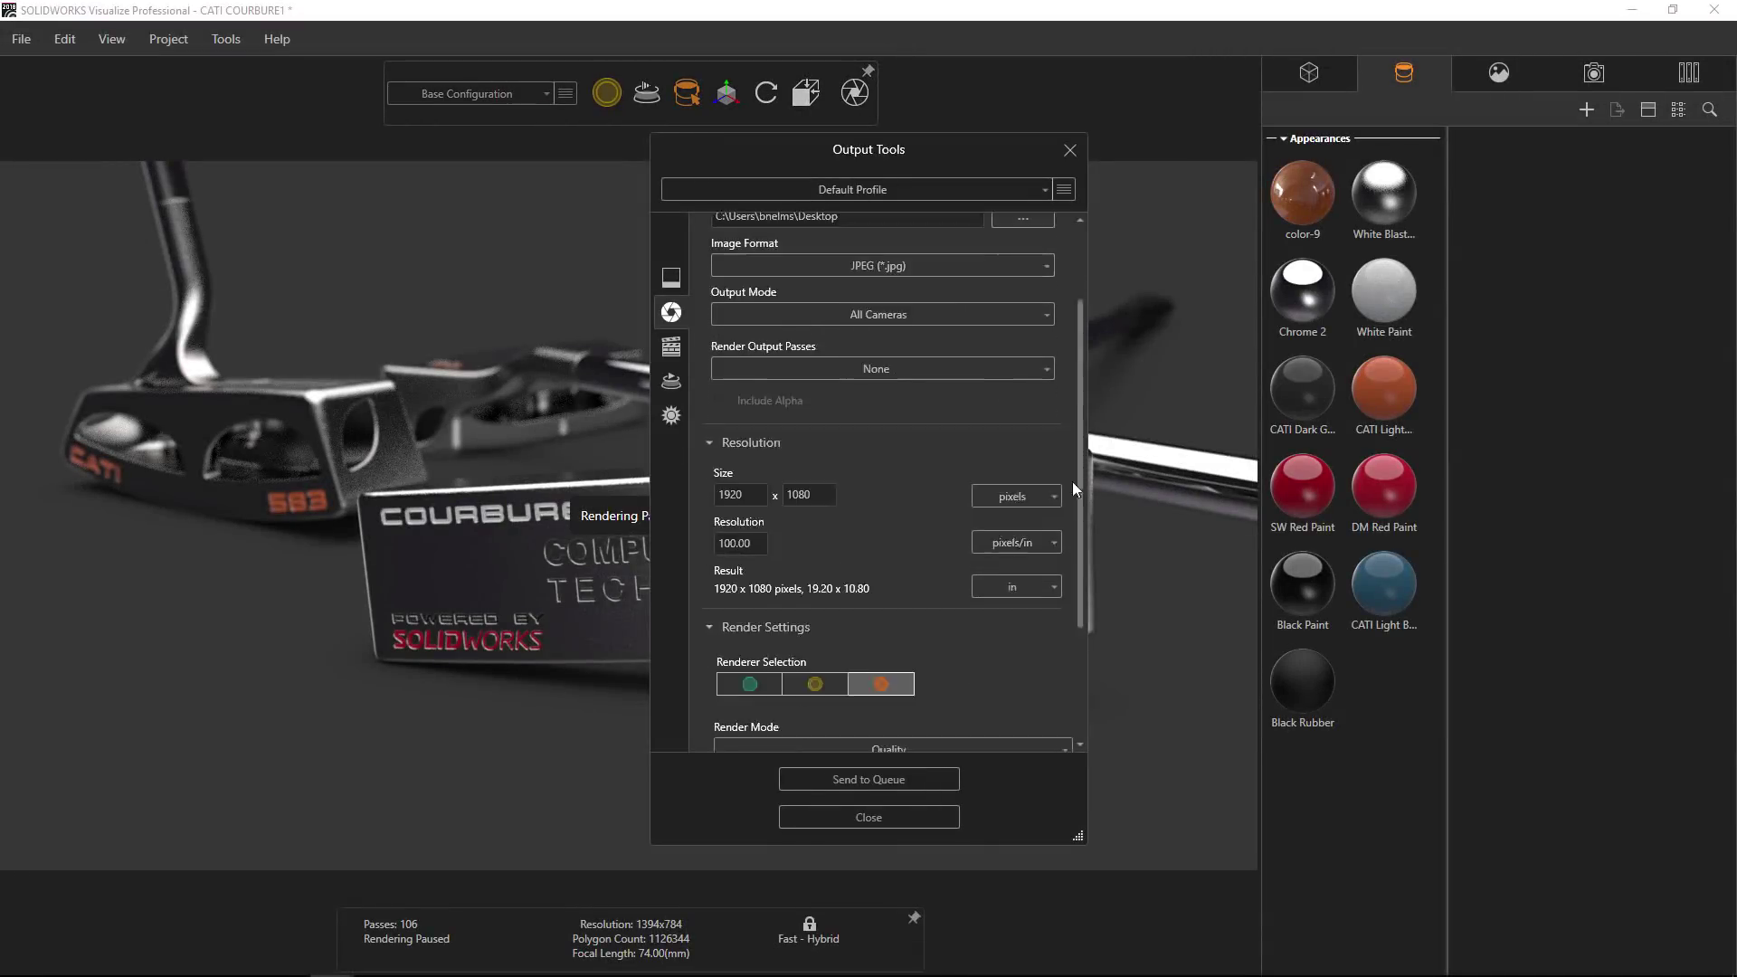
pyautogui.click(901, 778)
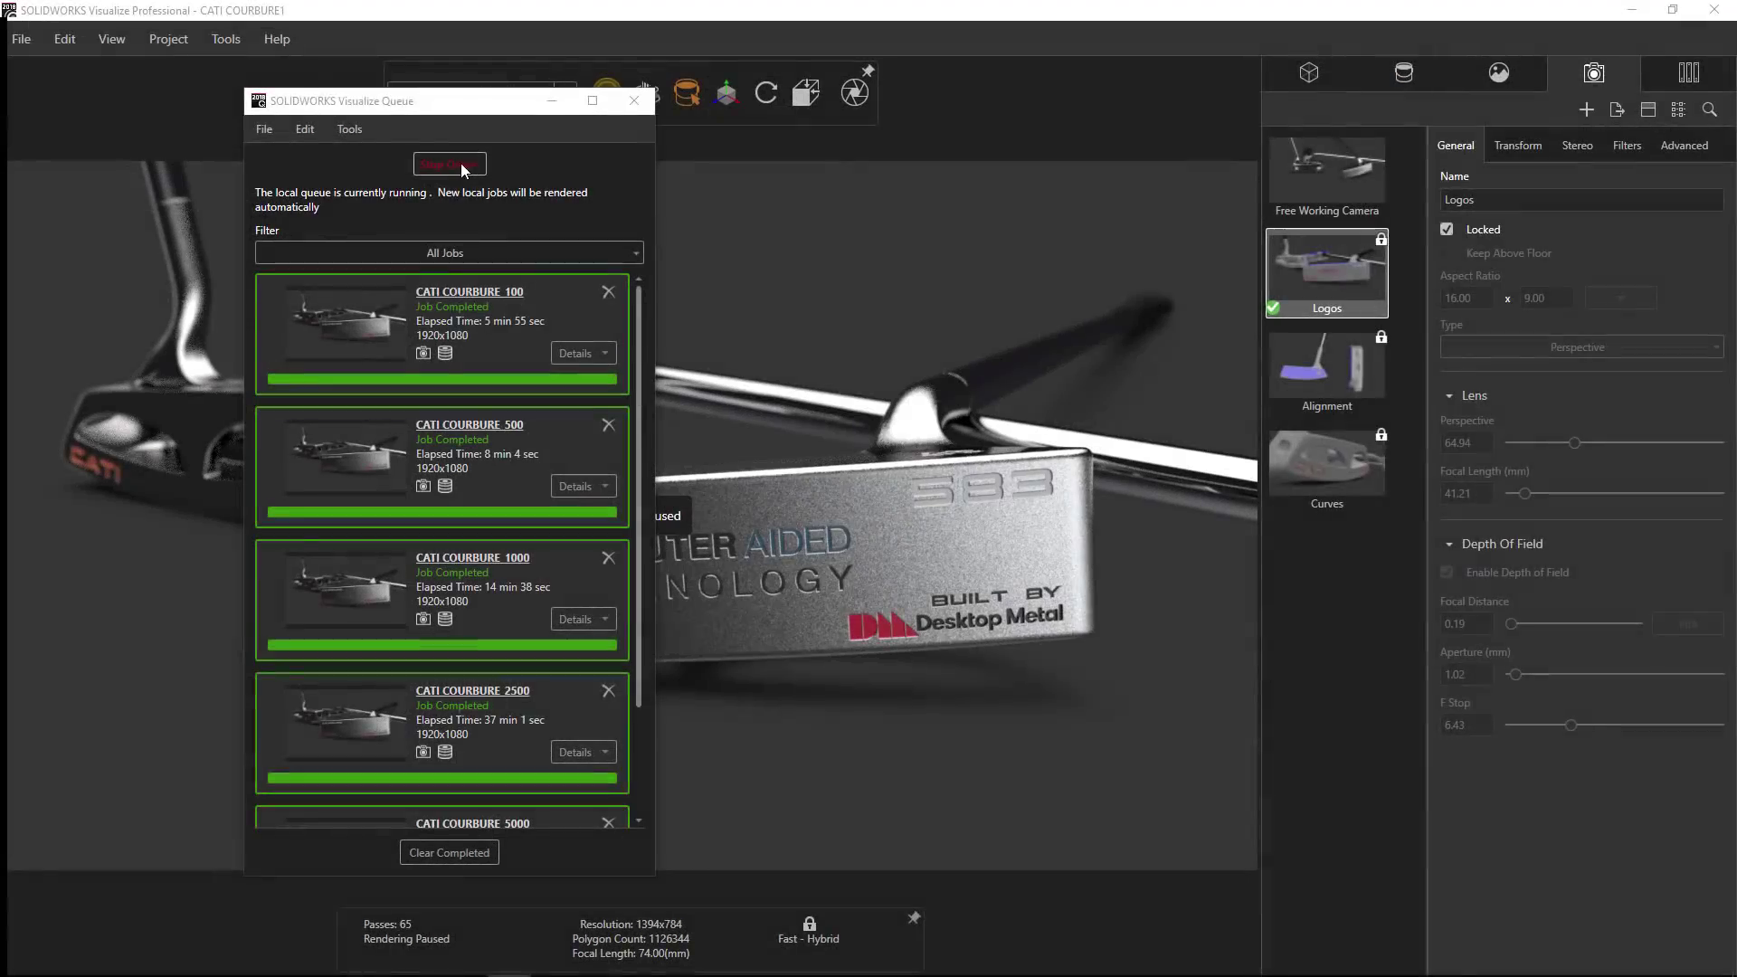
pyautogui.click(460, 164)
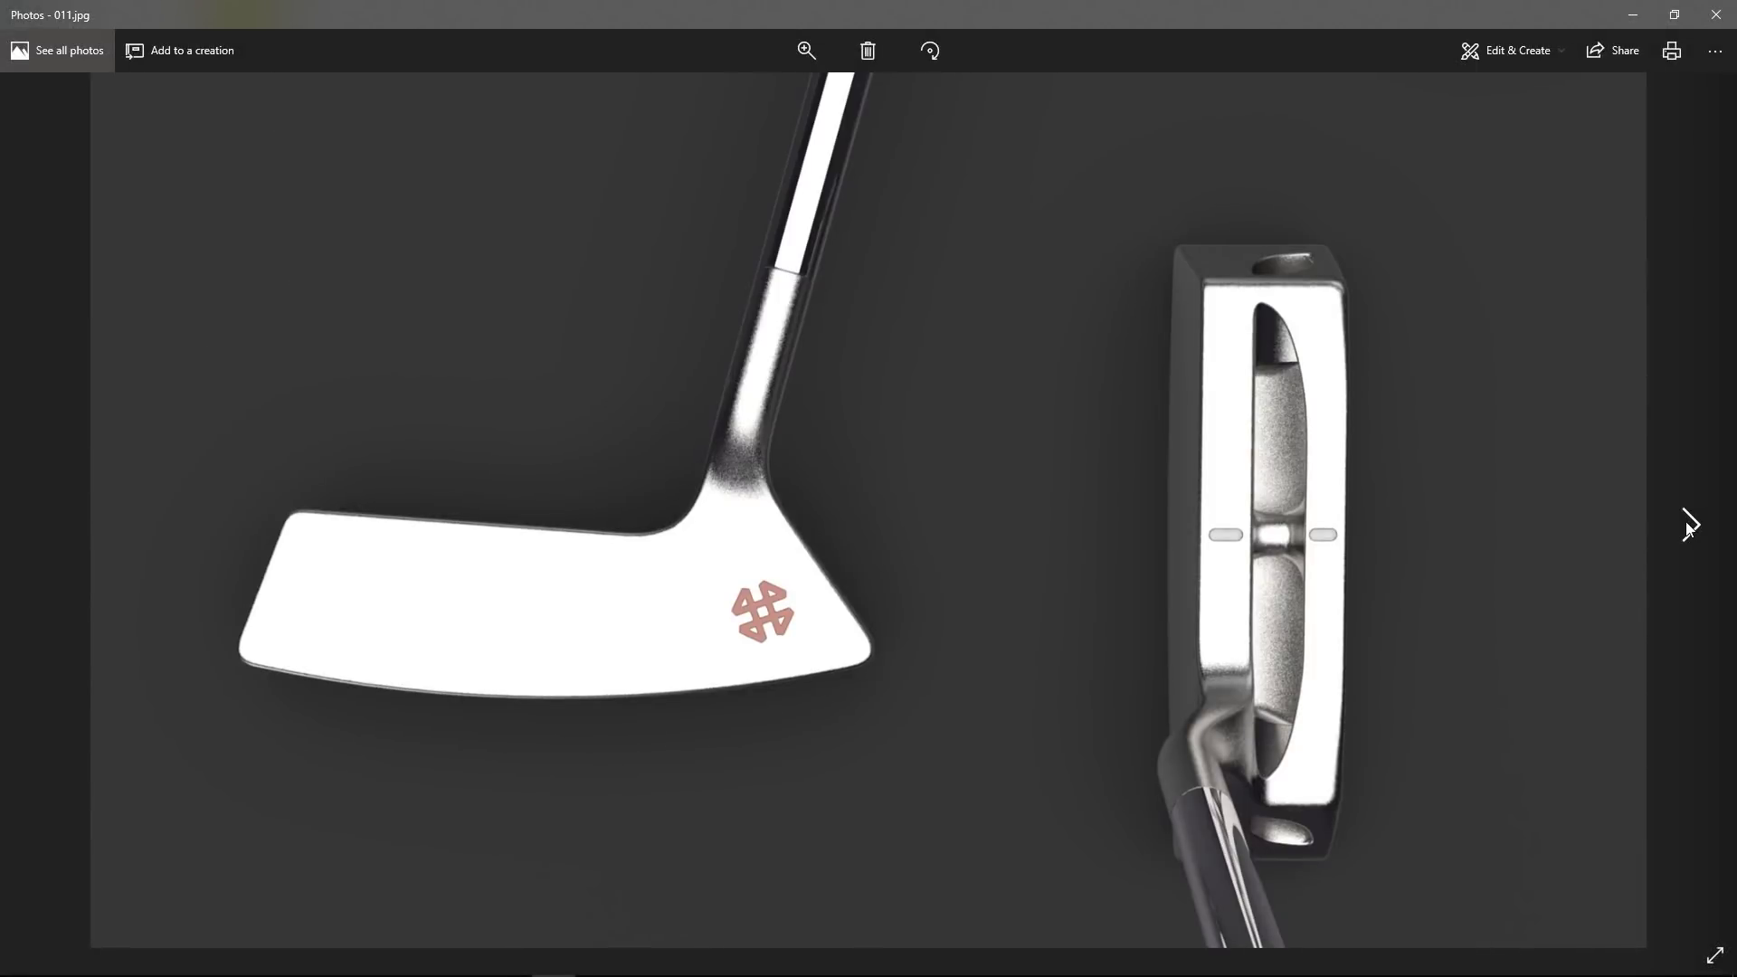
# - Review the rendered images and log that higher passes show no difference
pyautogui.click(1689, 527)
pyautogui.click(1689, 527)
pyautogui.click(1688, 526)
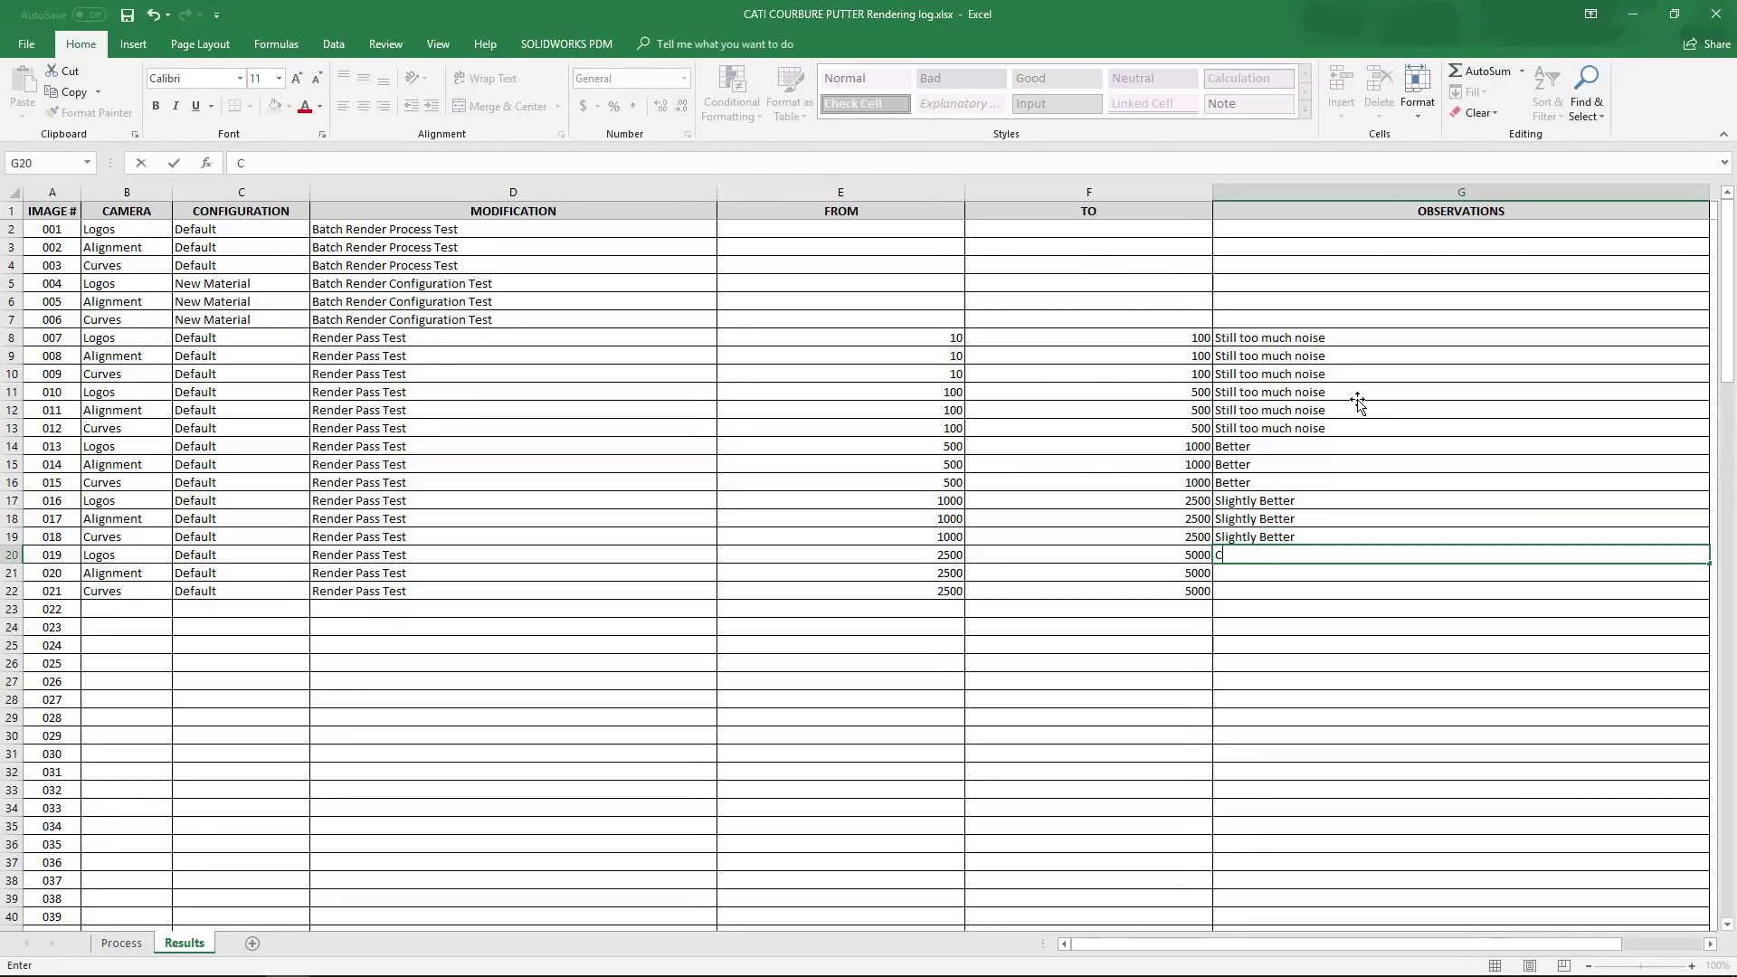
pyautogui.write('erence')
pyautogui.press('Return')
# - Log 'Can't tell a difference' and raise White Blasted Gold roughness to 13.73
pyautogui.write("Can't tell a difference")
pyautogui.press('Return')
pyautogui.write("Can't tell a difference")
pyautogui.press('Return')
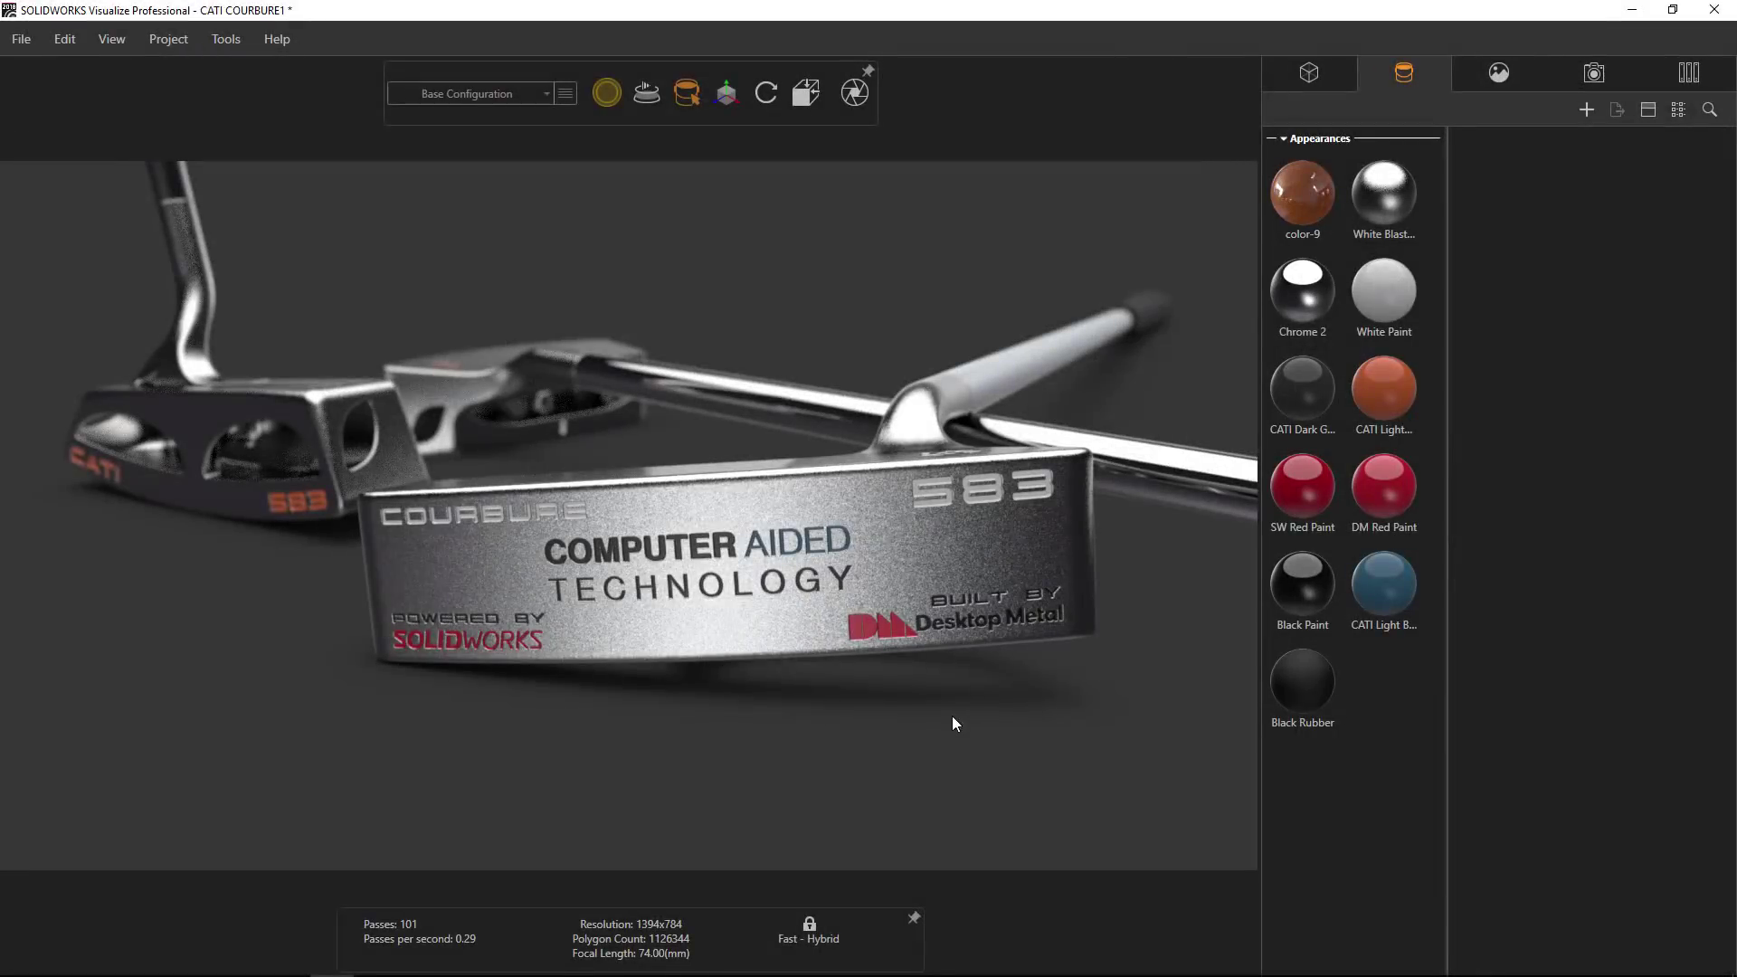
pyautogui.click(1370, 210)
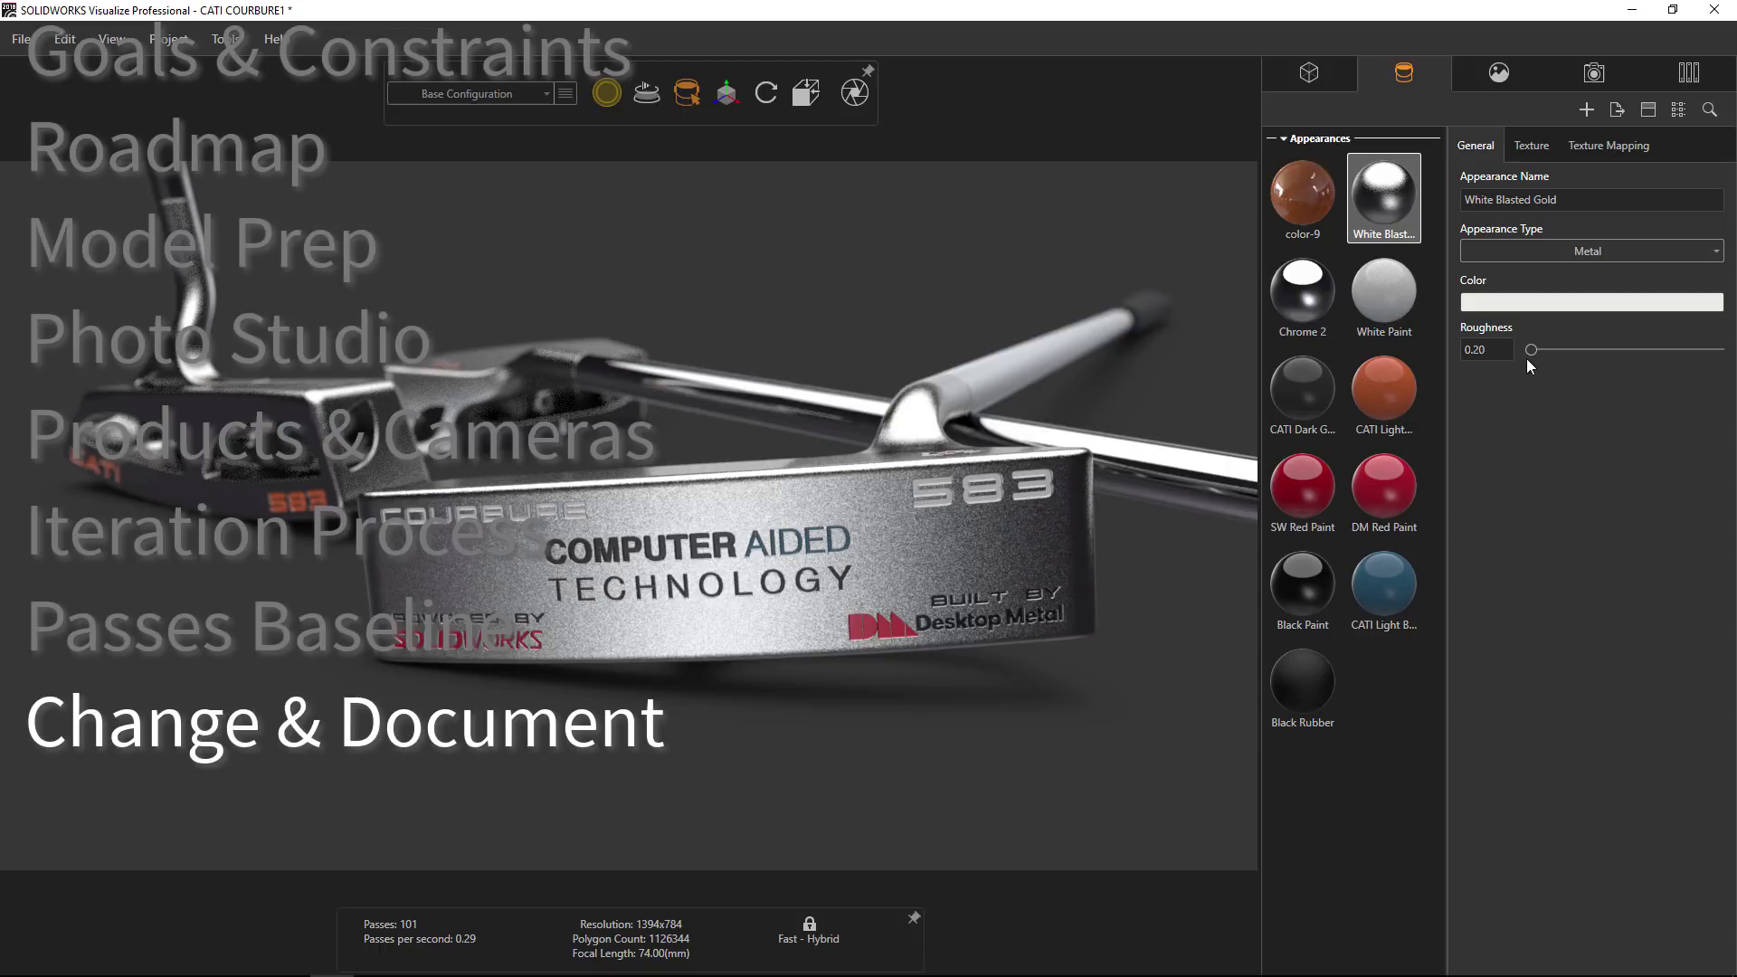
pyautogui.moveTo(1531, 351); pyautogui.dragTo(1555, 353)
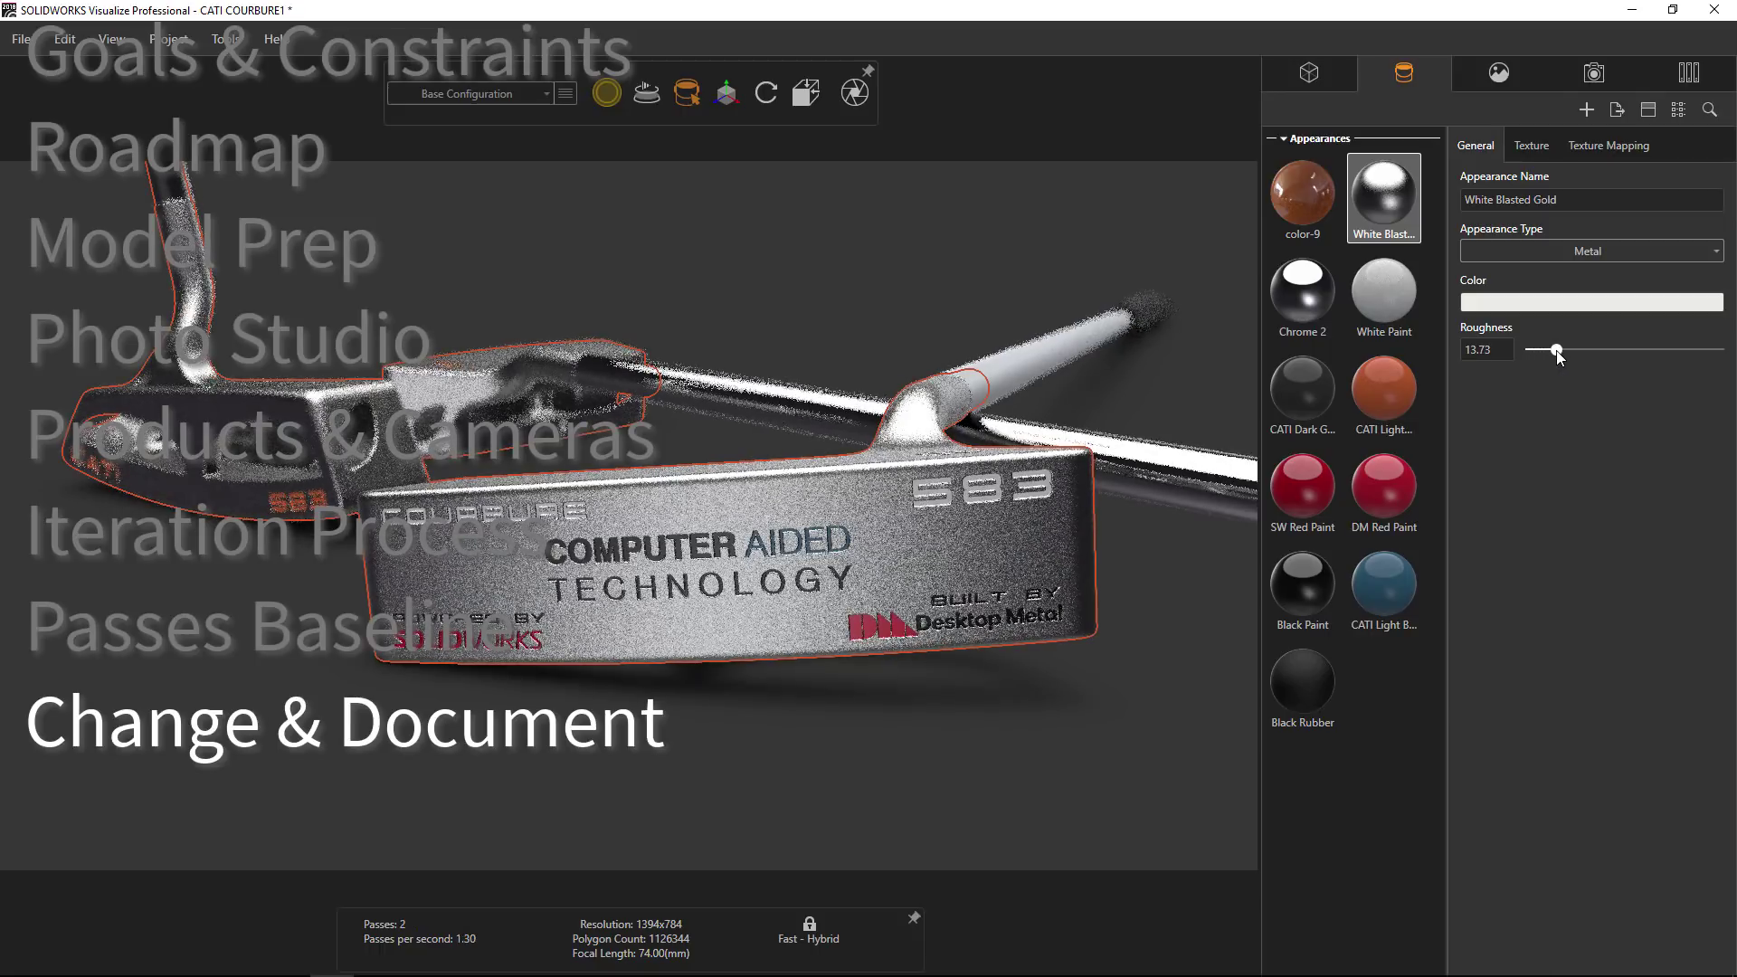
# - Edit the render output file name and rotate the Milled Face bump texture to 169.21
pyautogui.click(855, 93)
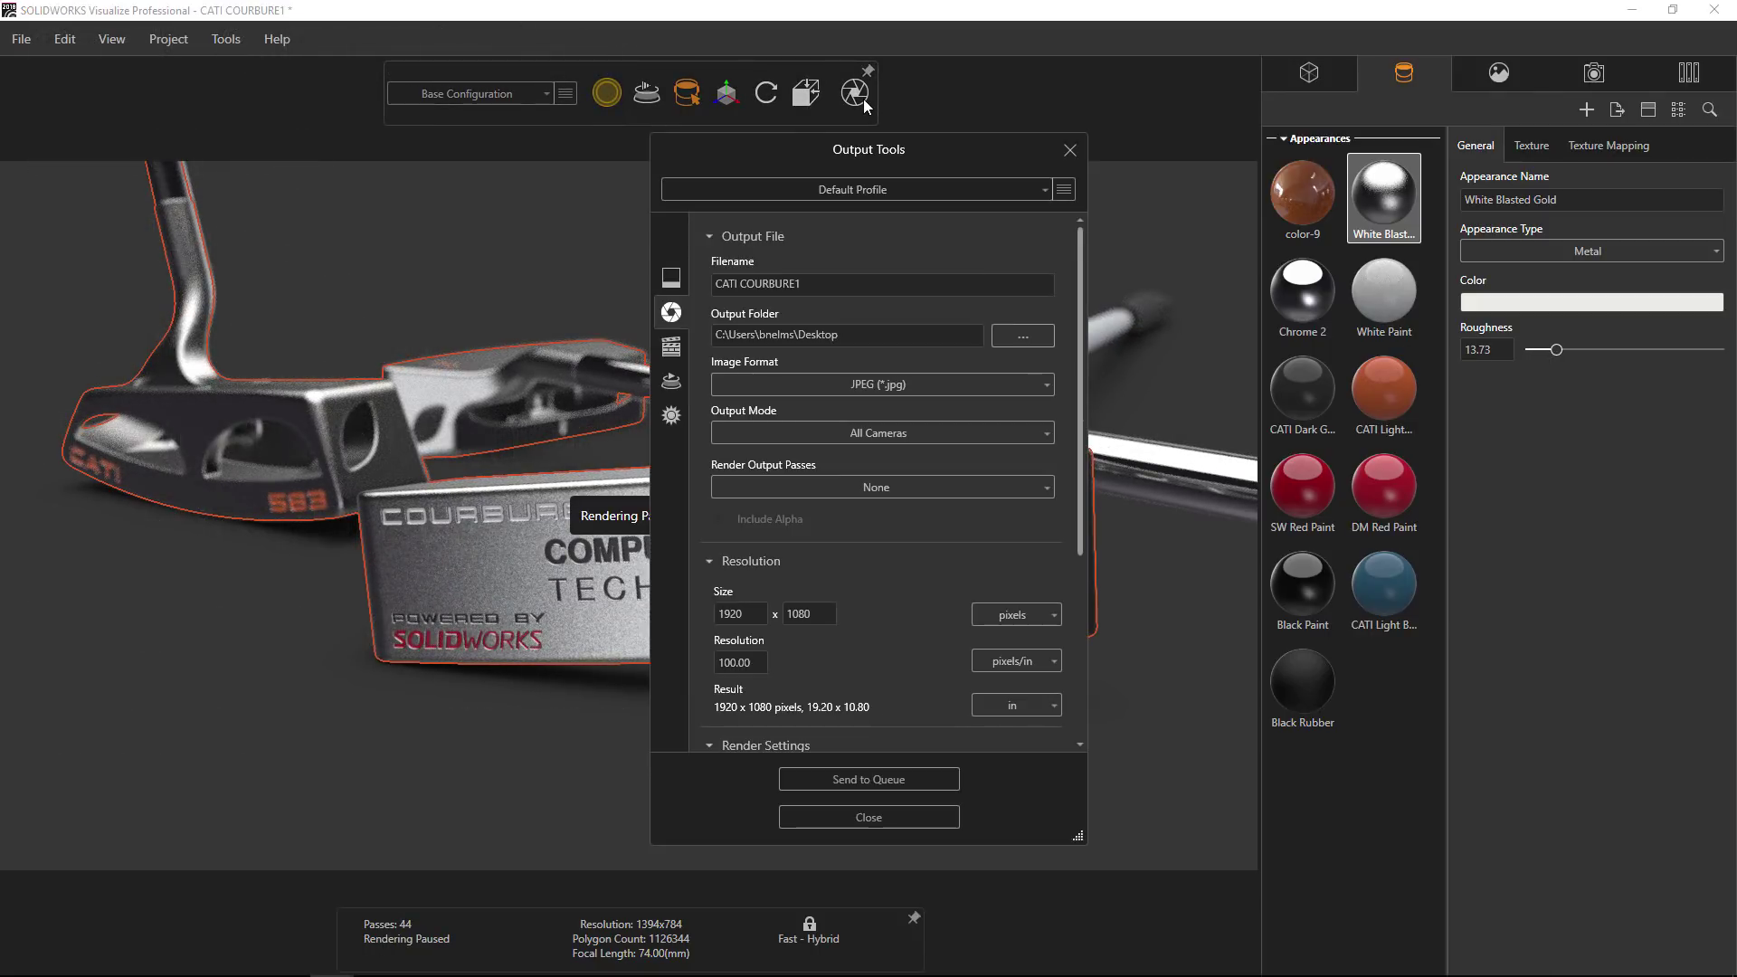
pyautogui.click(854, 286)
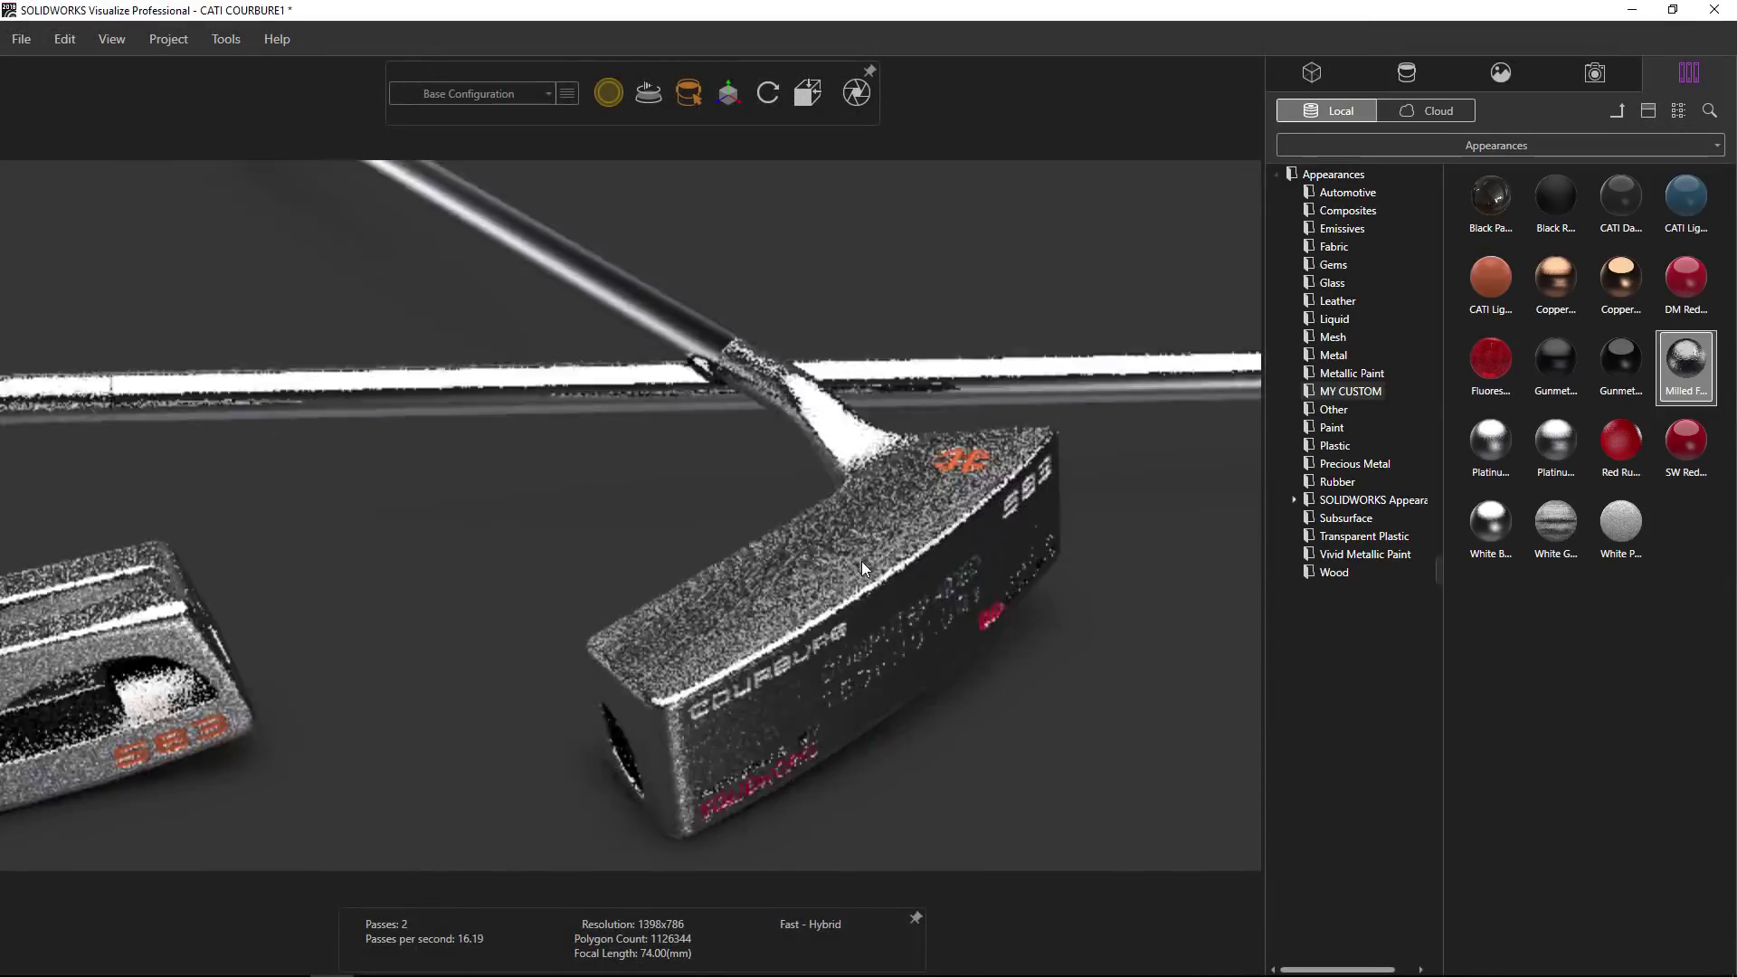
pyautogui.click(1407, 73)
pyautogui.click(1532, 145)
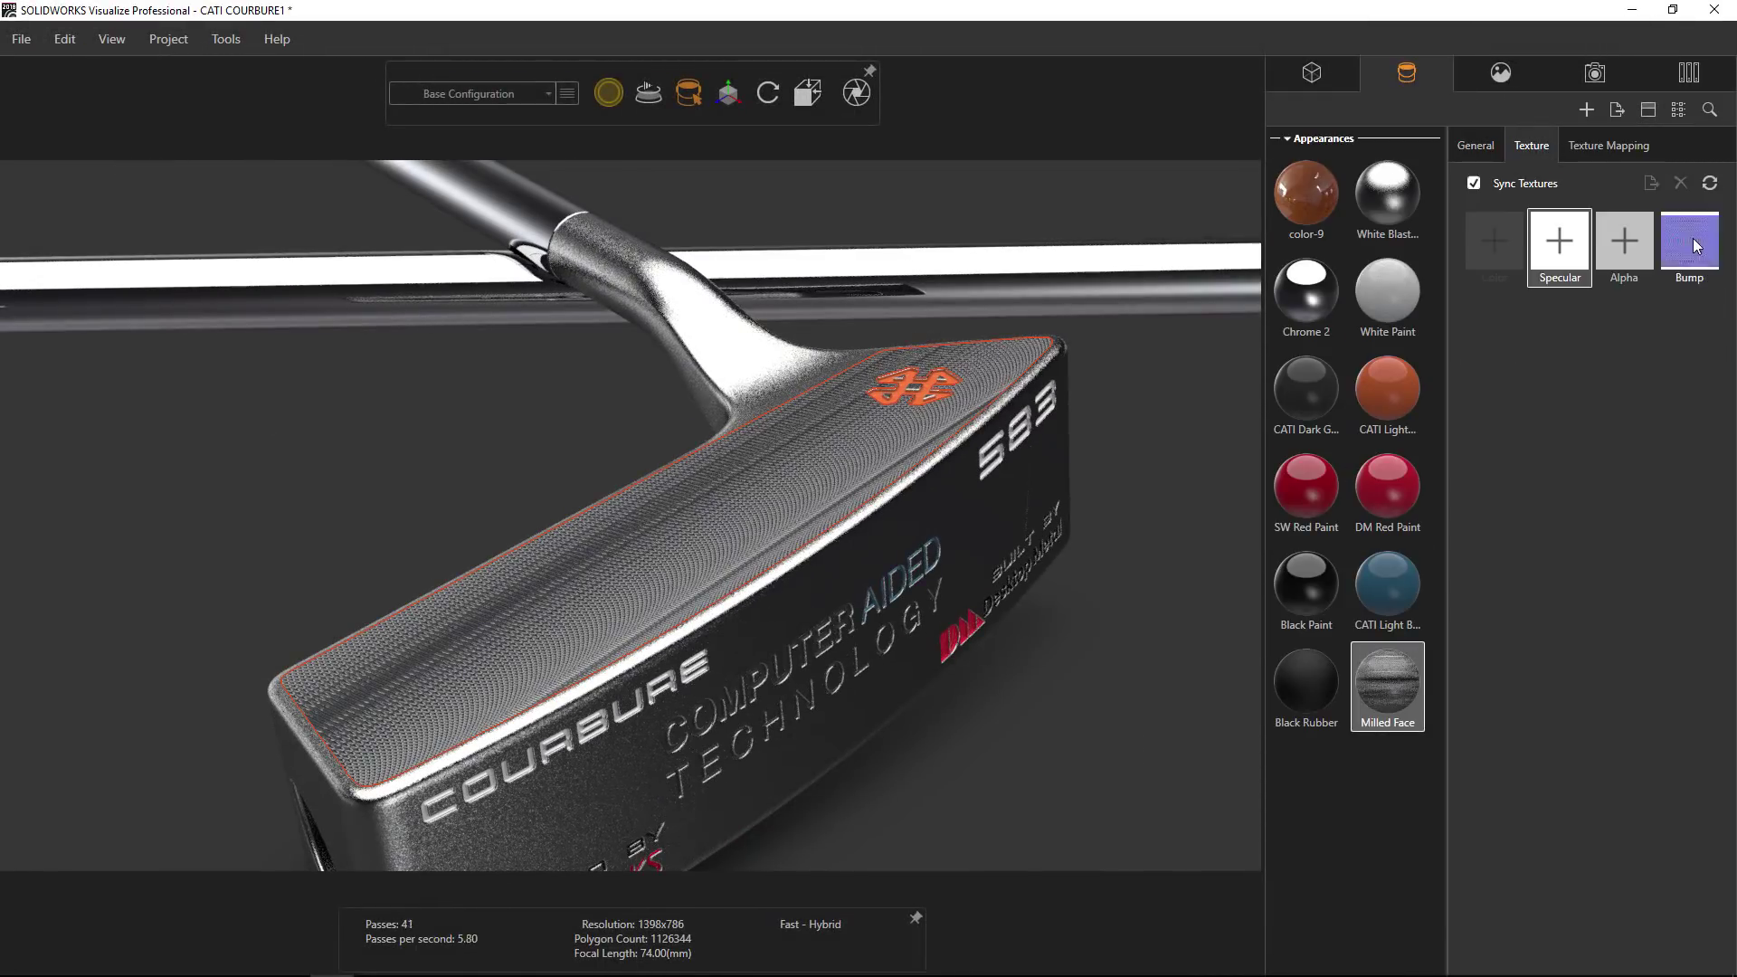
pyautogui.click(1694, 243)
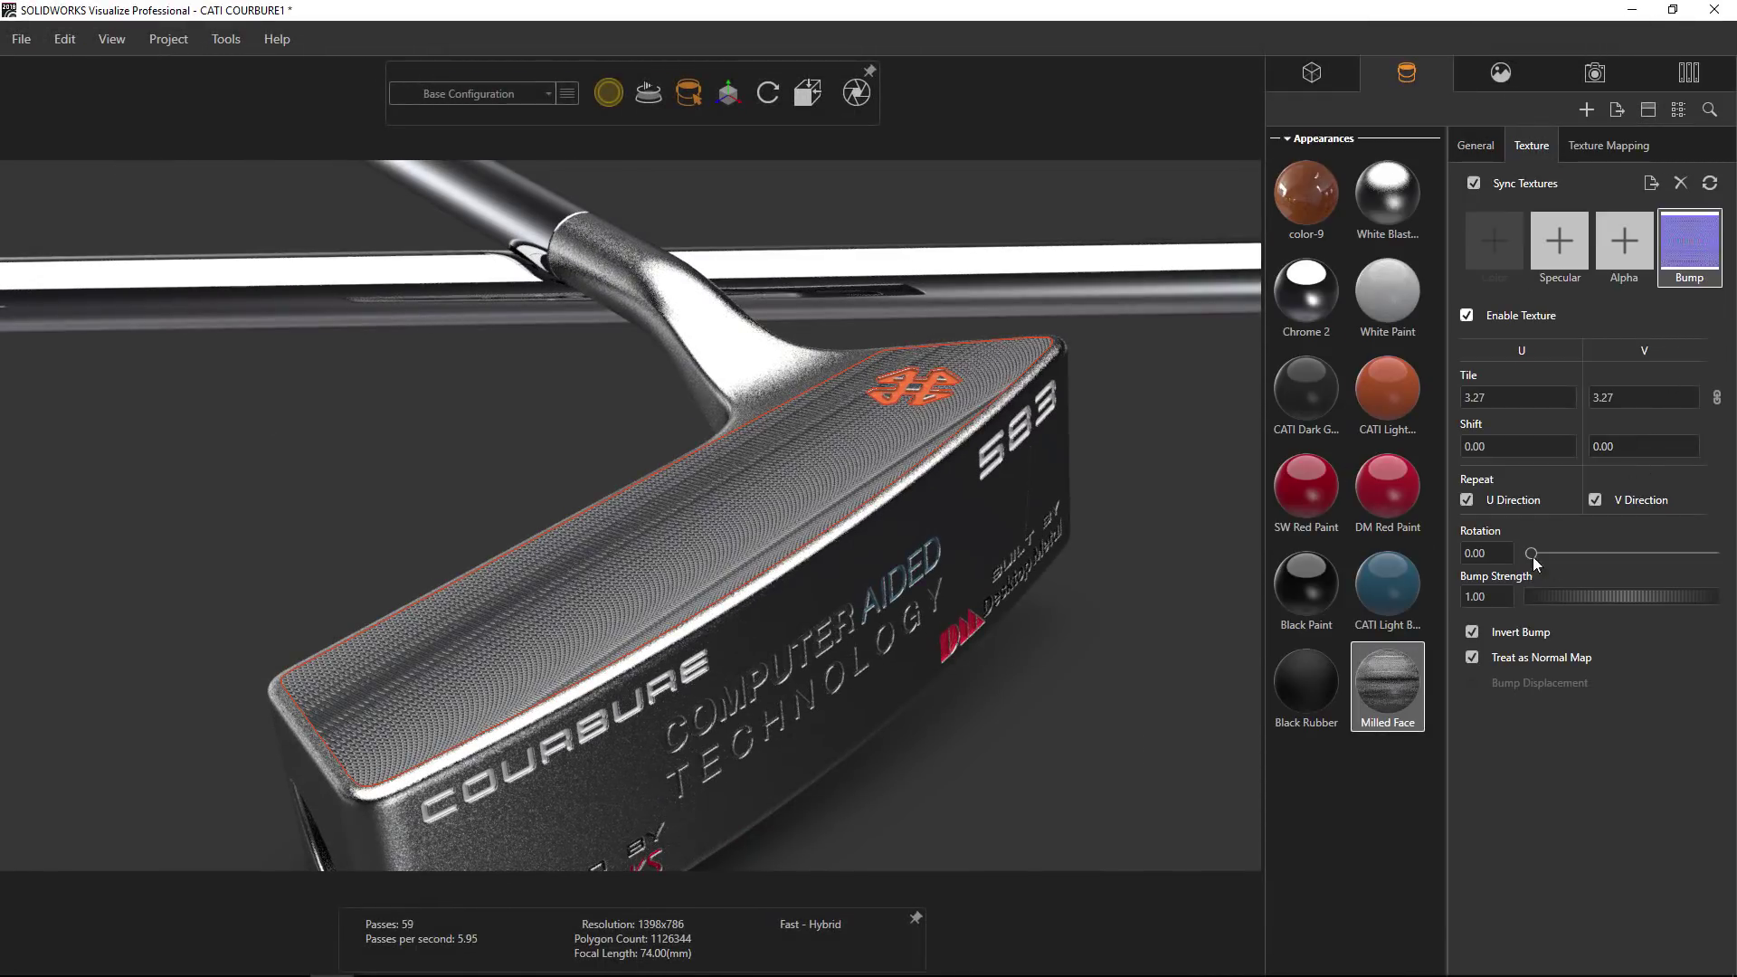
pyautogui.moveTo(1531, 553); pyautogui.dragTo(1617, 554)
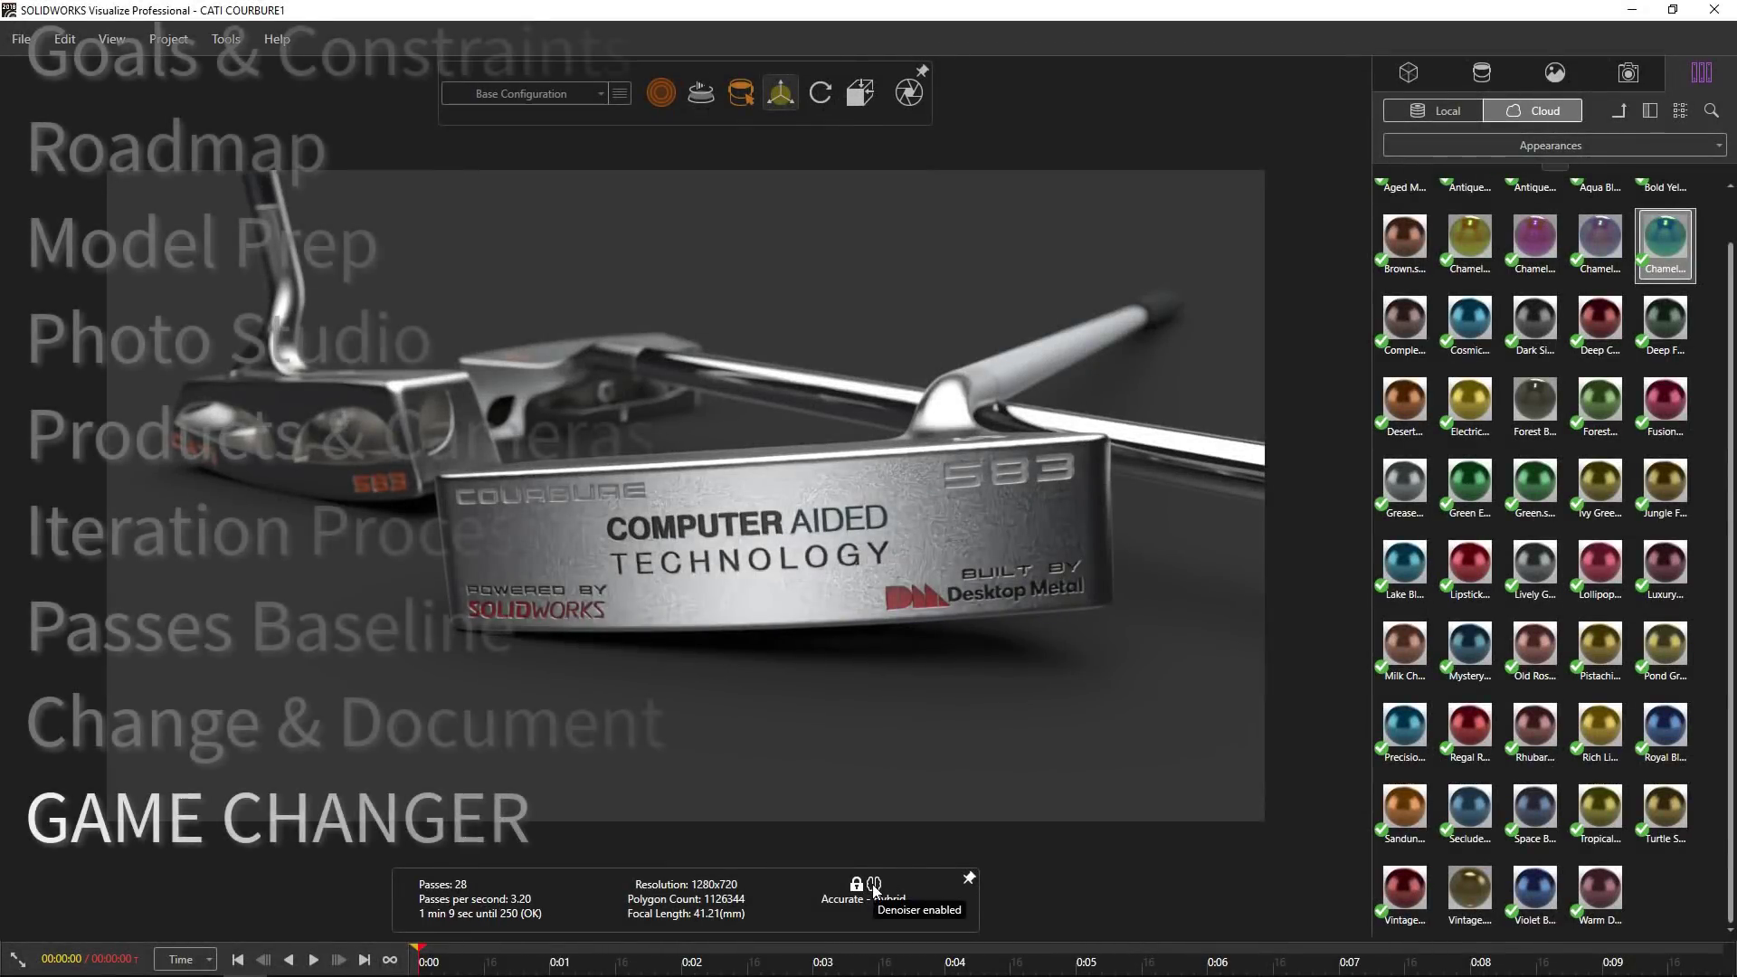
# - Add a 'Blue Paint' configuration and apply the Cloud library's Chameleon appearance to the putter head
pyautogui.click(620, 95)
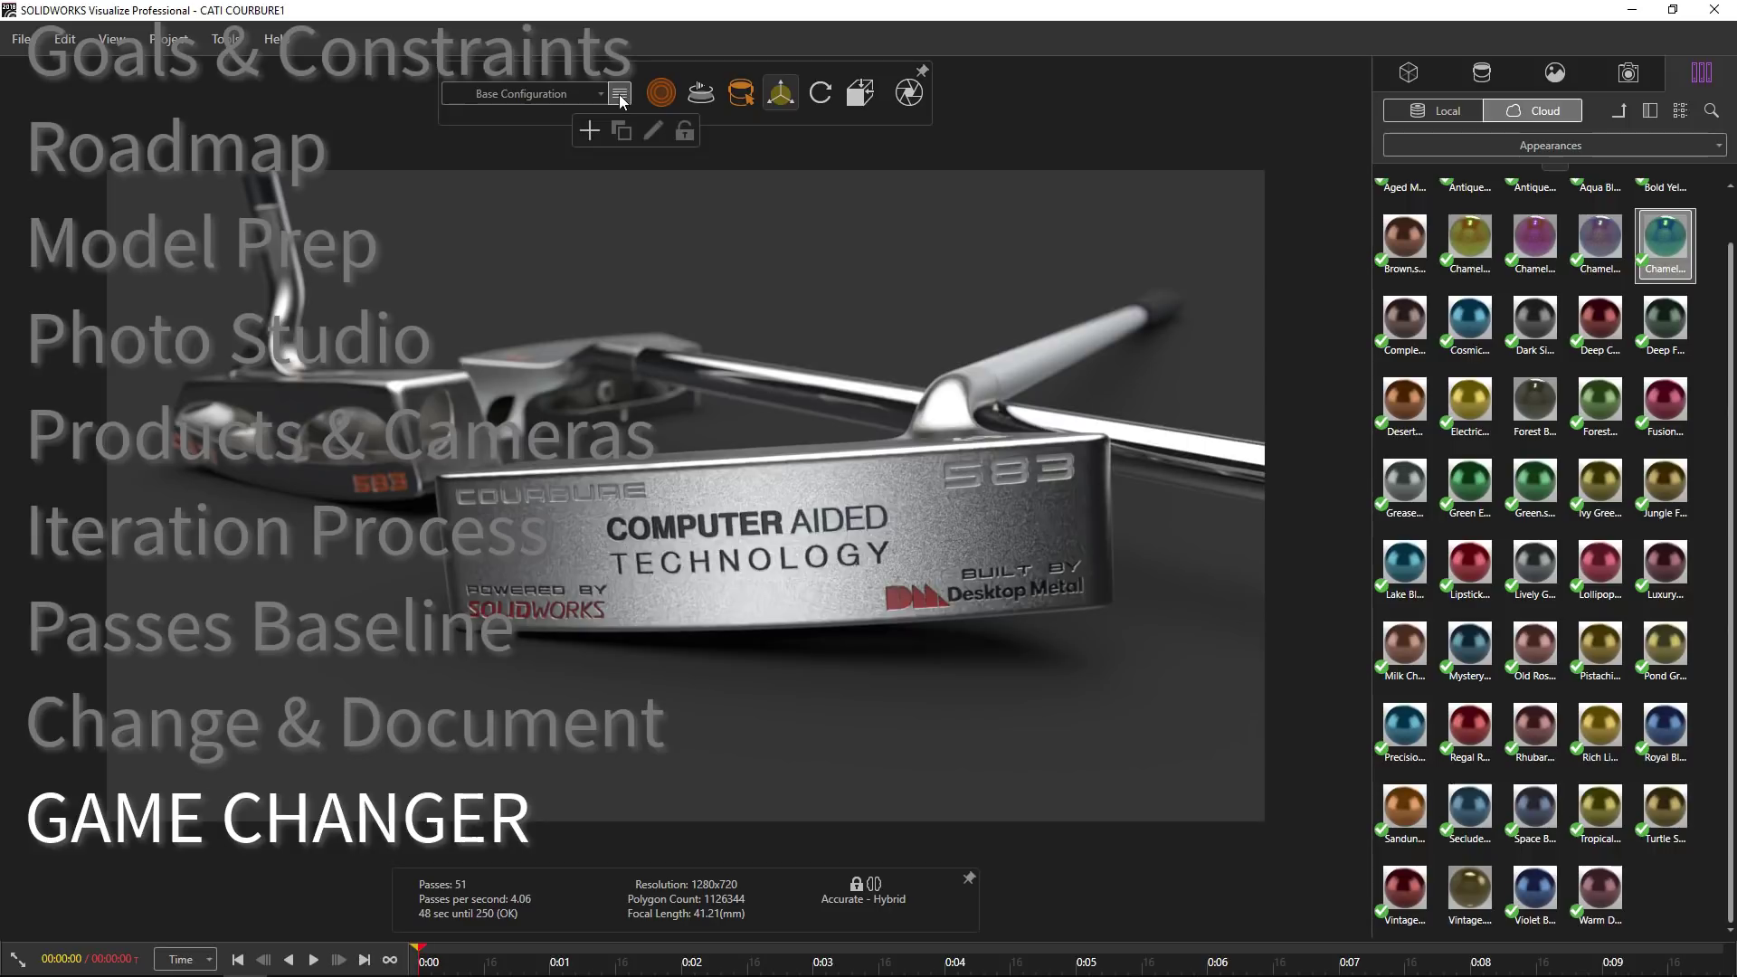
pyautogui.write('ue Paint')
pyautogui.press('Return')
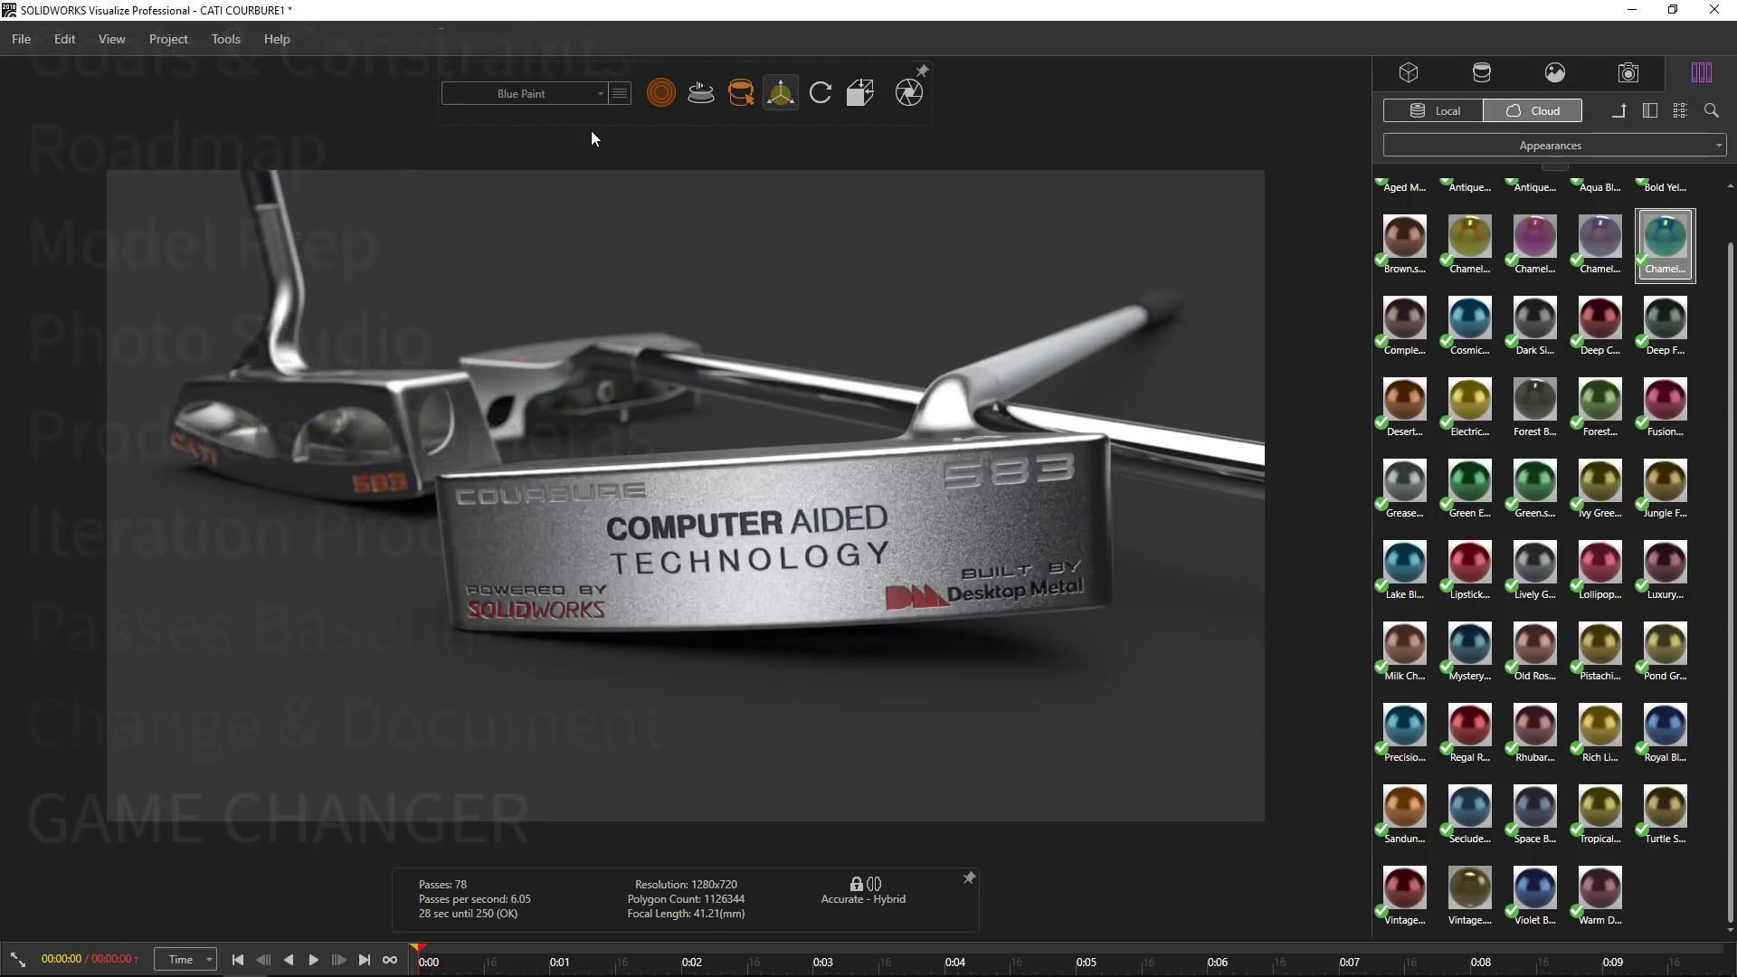
pyautogui.moveTo(1038, 492); pyautogui.dragTo(1041, 494)
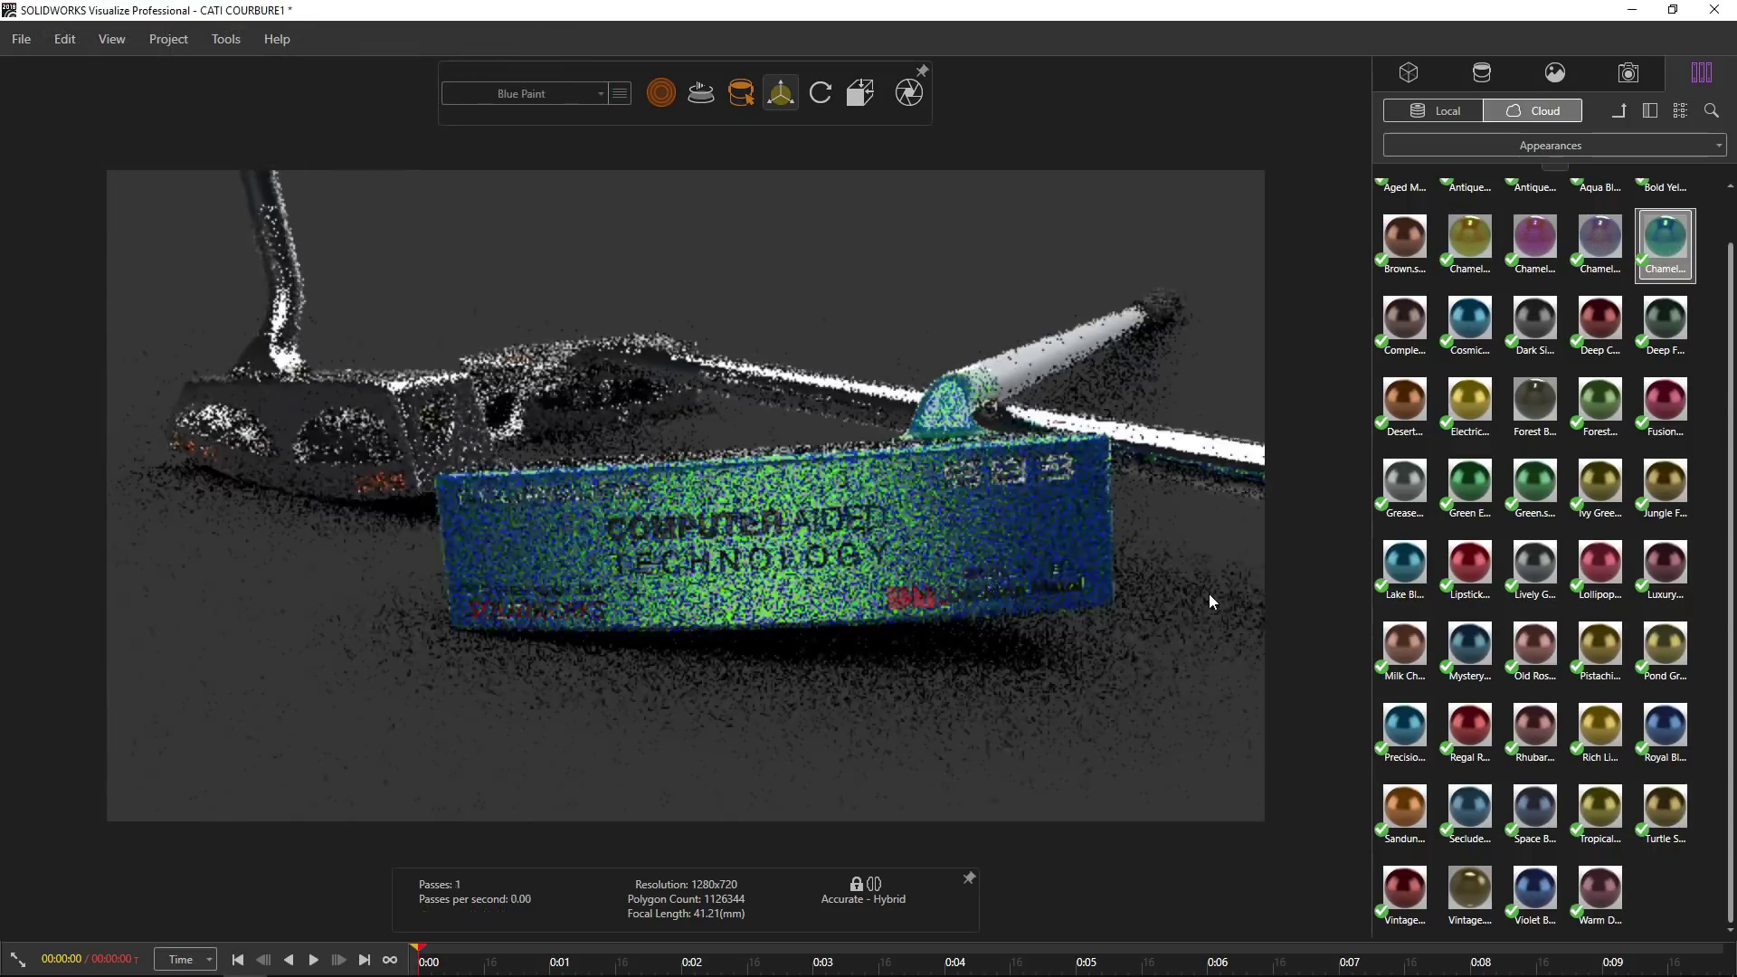
pyautogui.click(1481, 73)
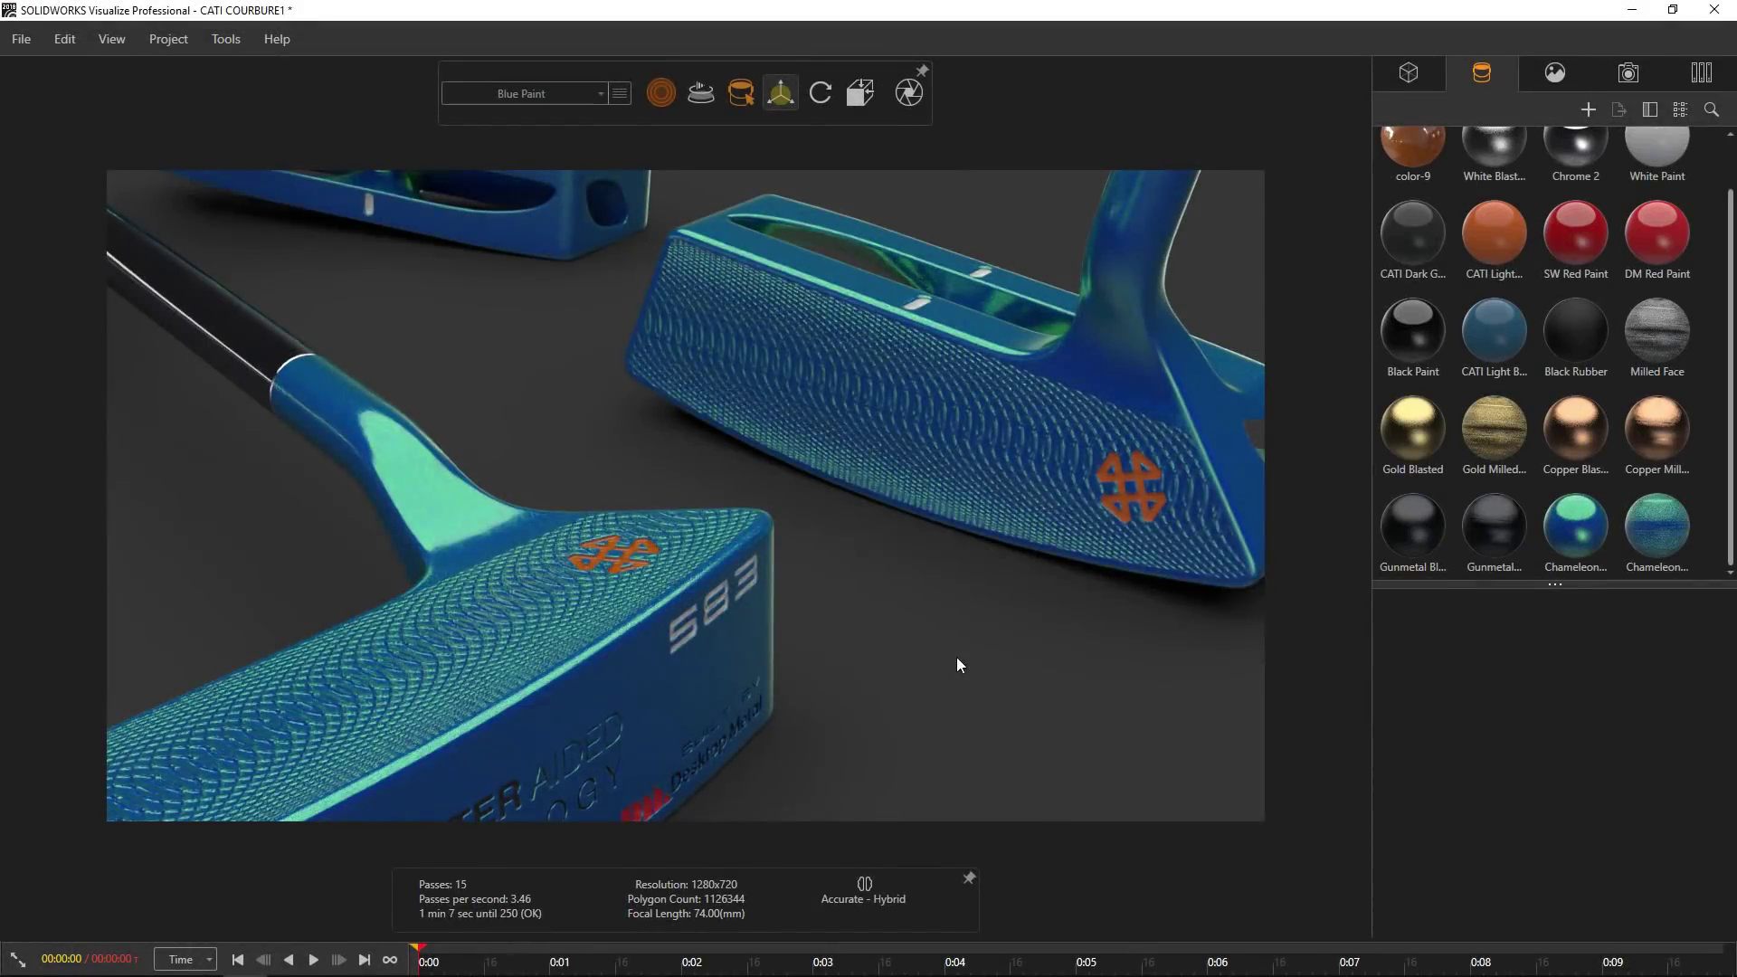
# - View the Blue Paint putter through the Logos, Alignment and Curves cameras in turn
pyautogui.click(1629, 73)
pyautogui.click(1562, 179)
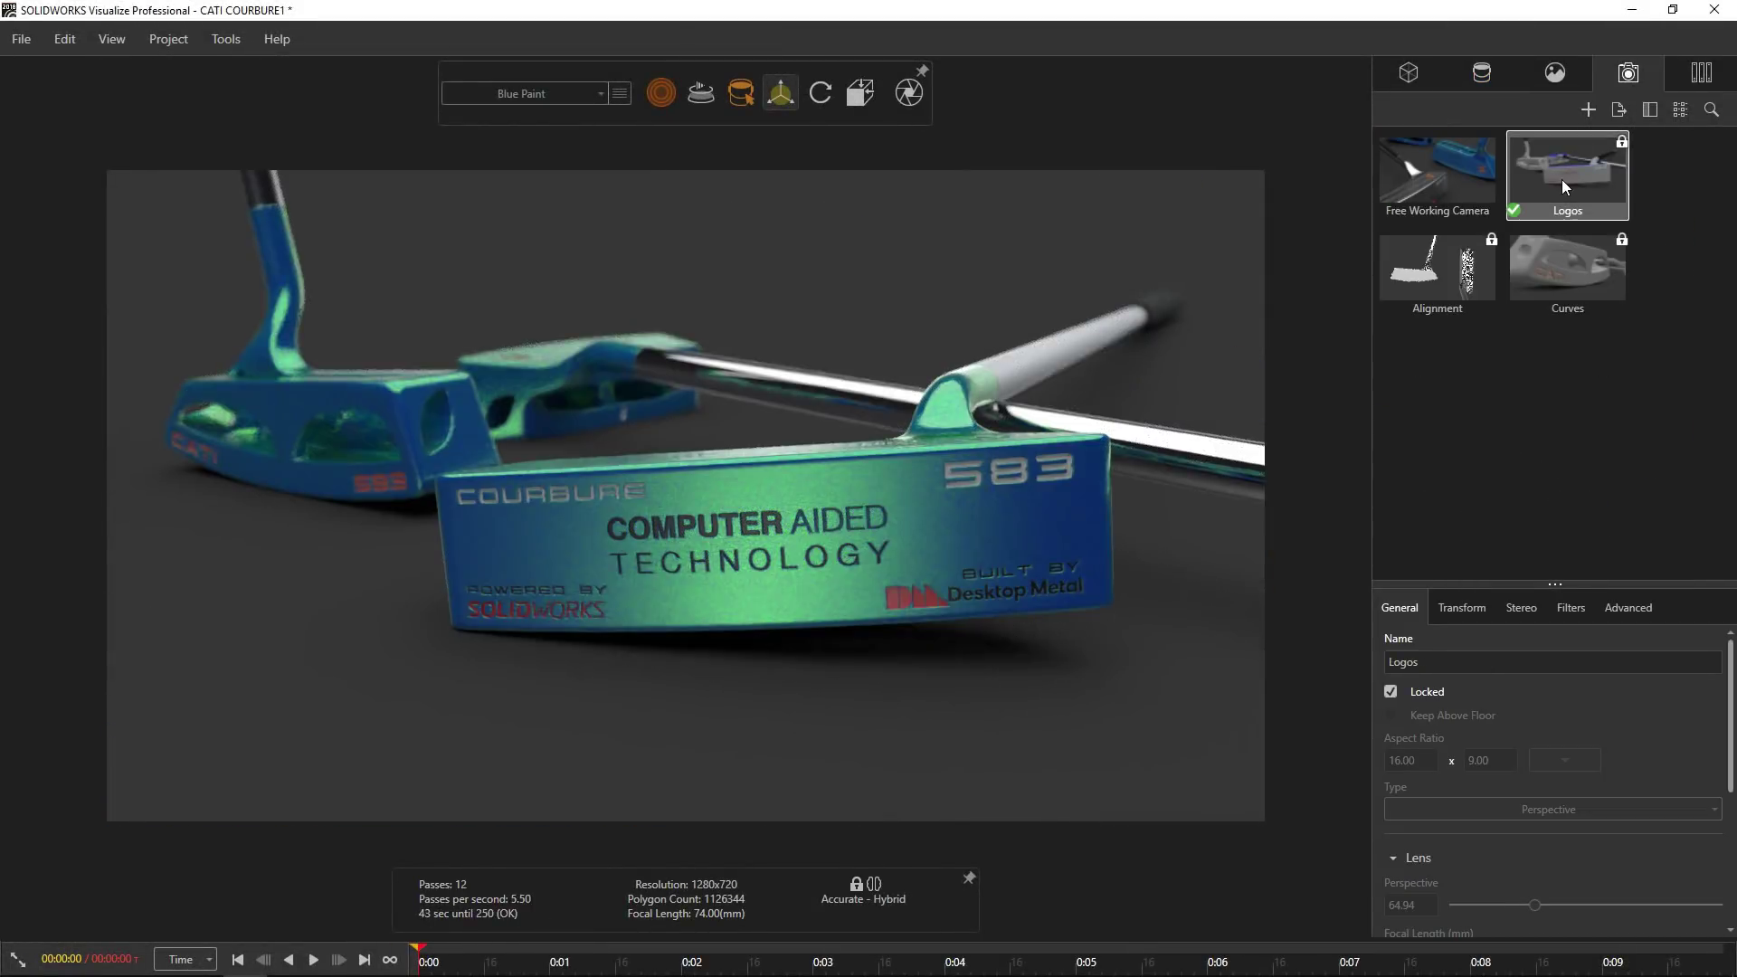
pyautogui.click(1473, 283)
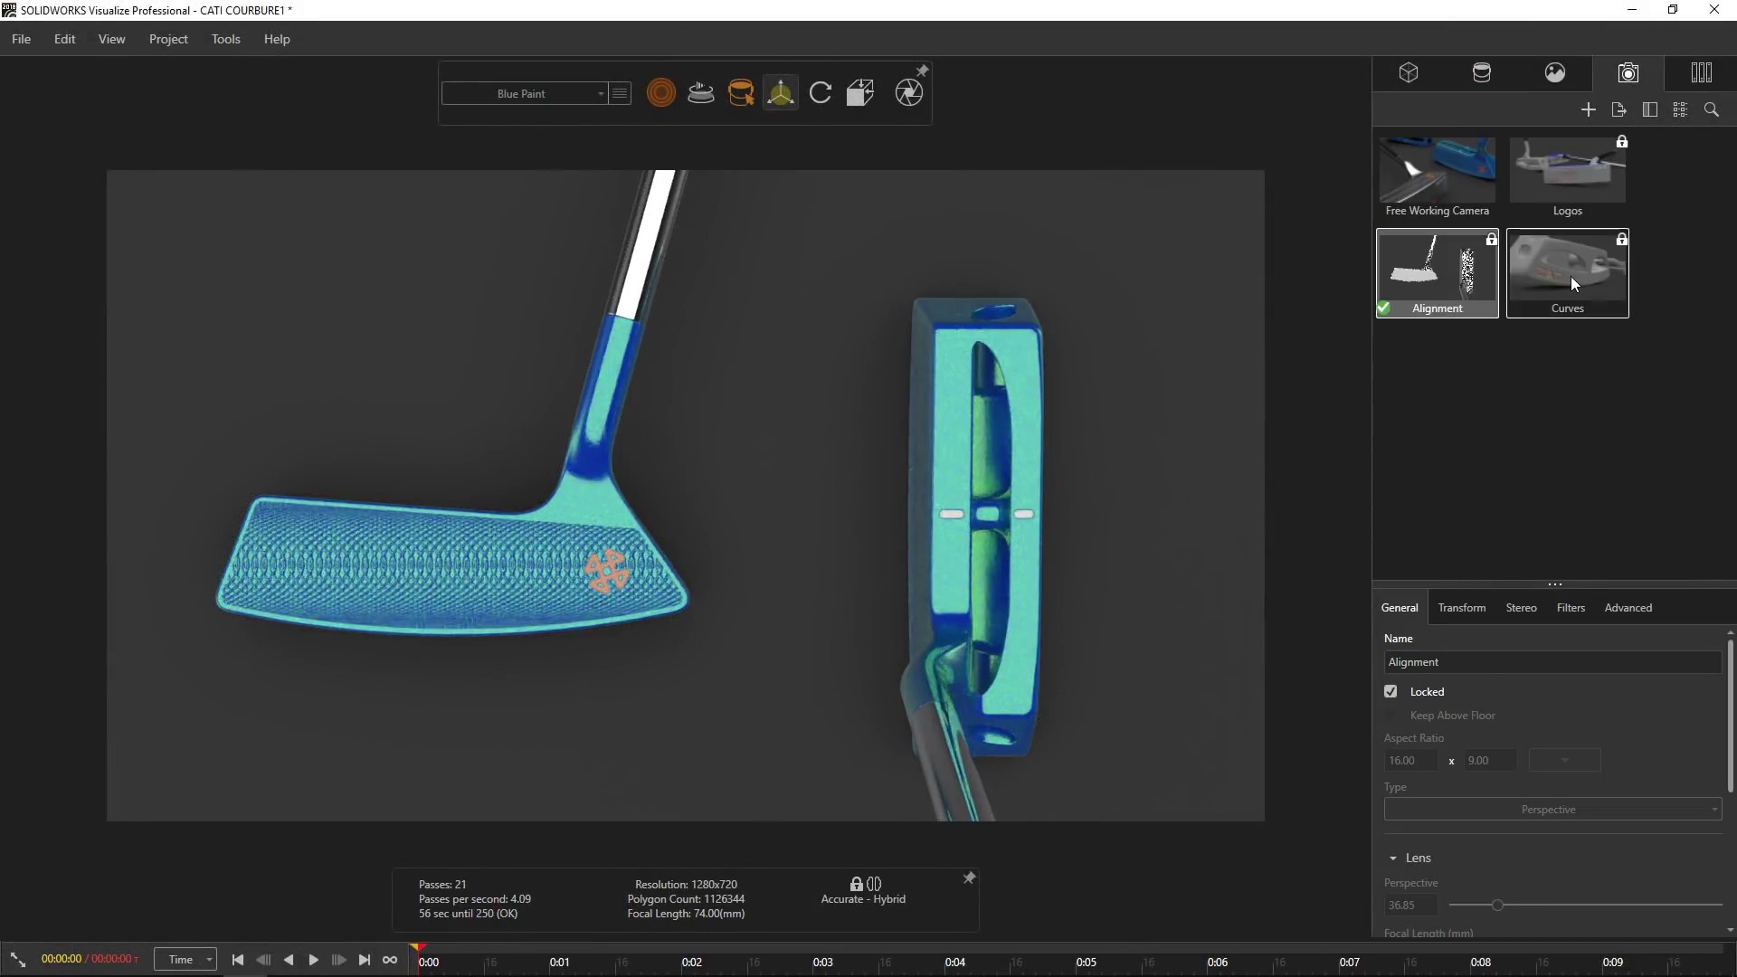
pyautogui.click(1571, 275)
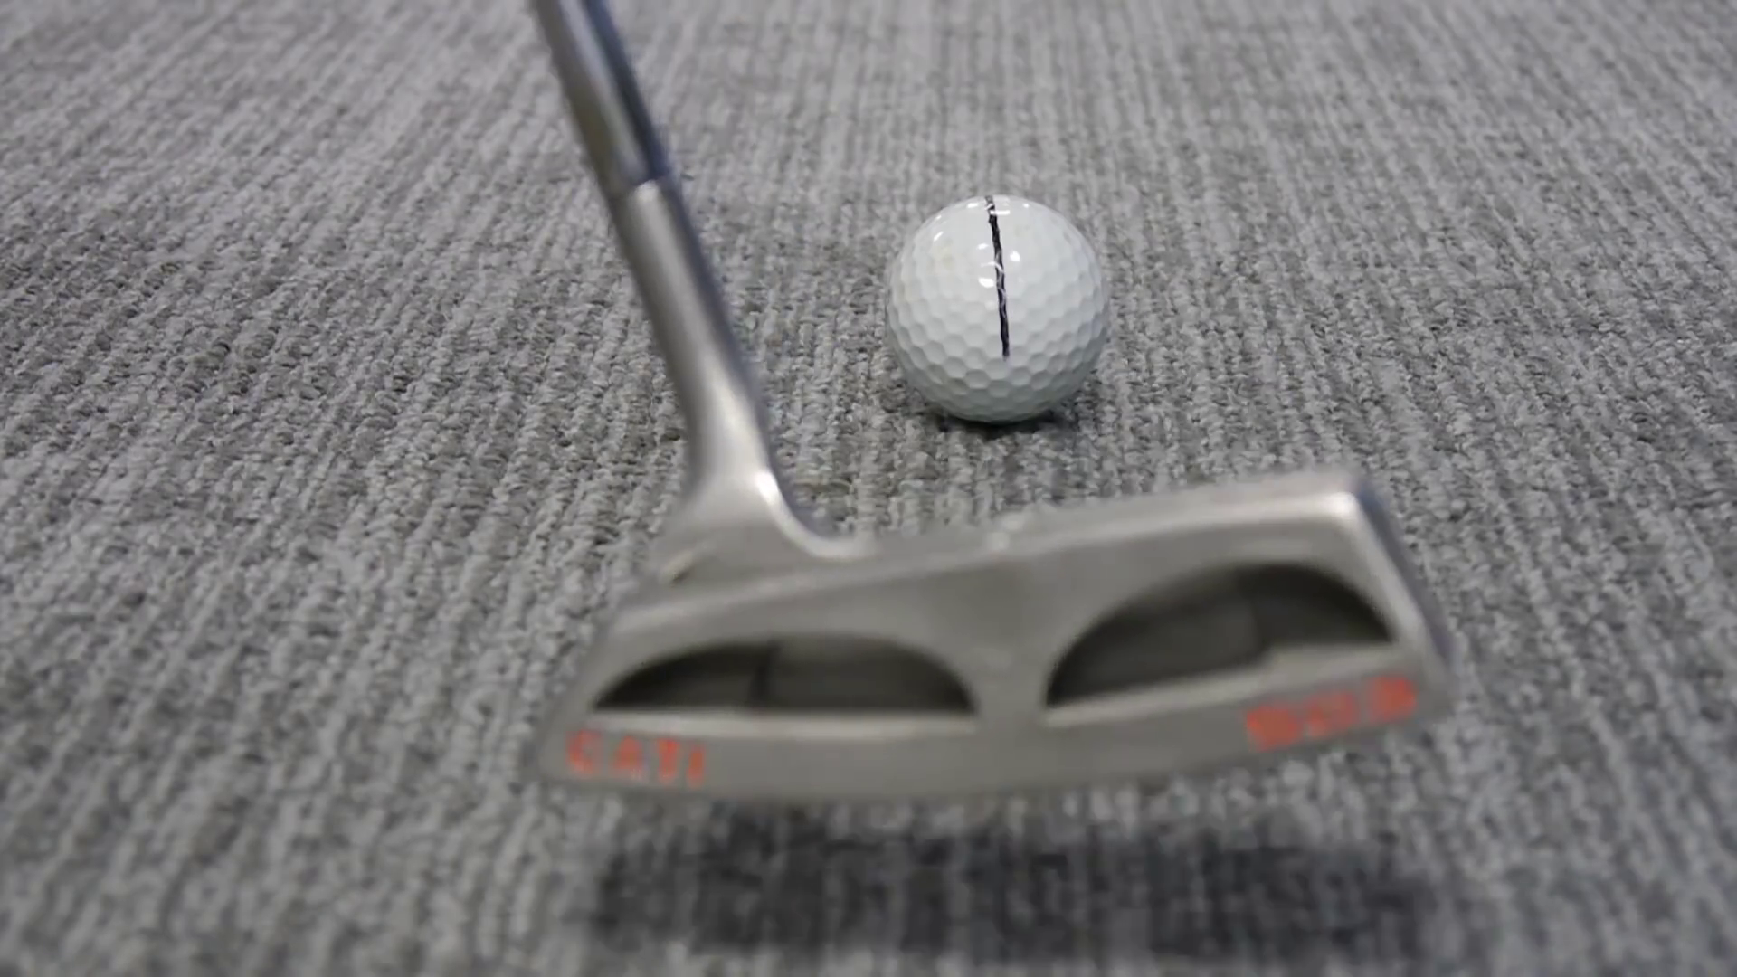